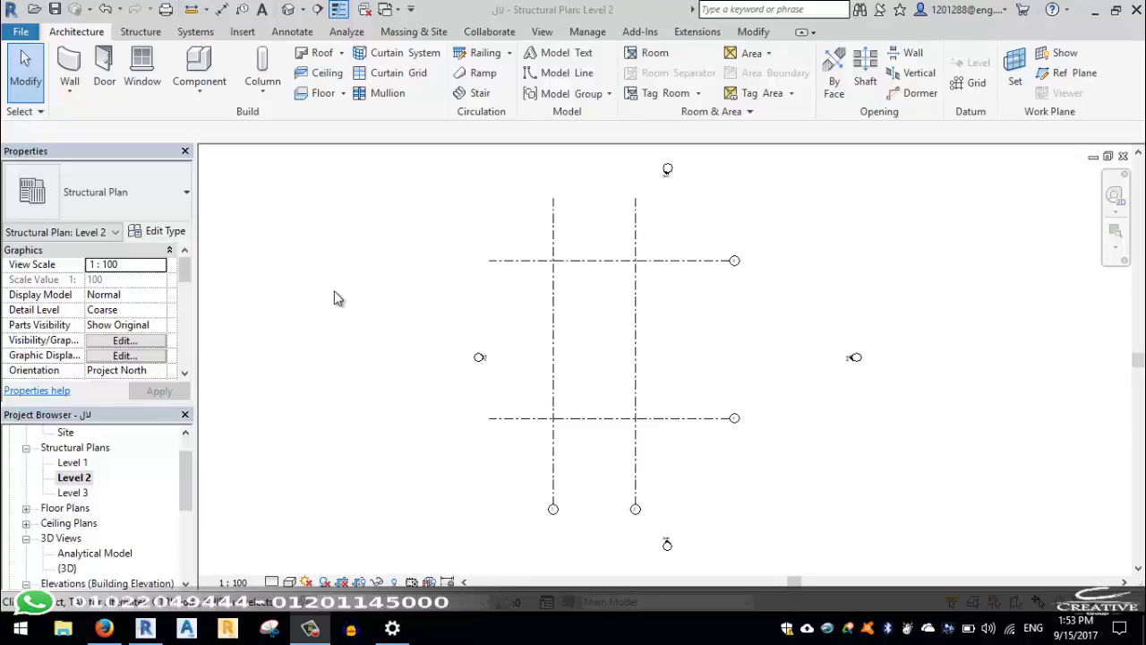
# Start a new stair and open Floor Plan: Level 2 to sketch it
pyautogui.click(480, 95)
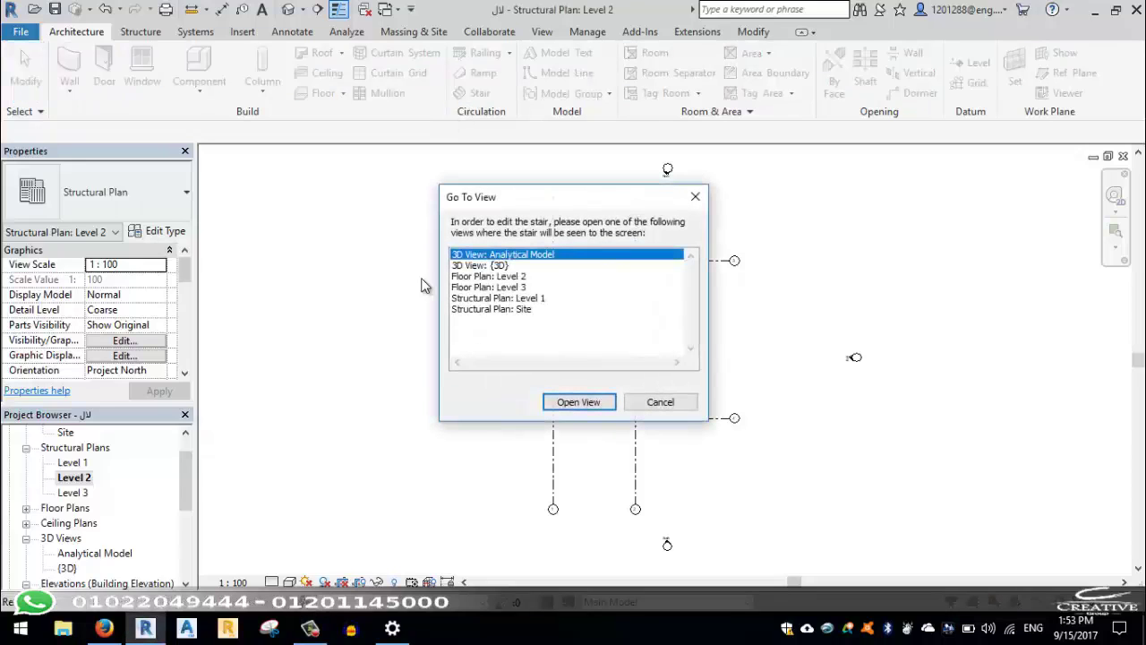
pyautogui.doubleClick(504, 276)
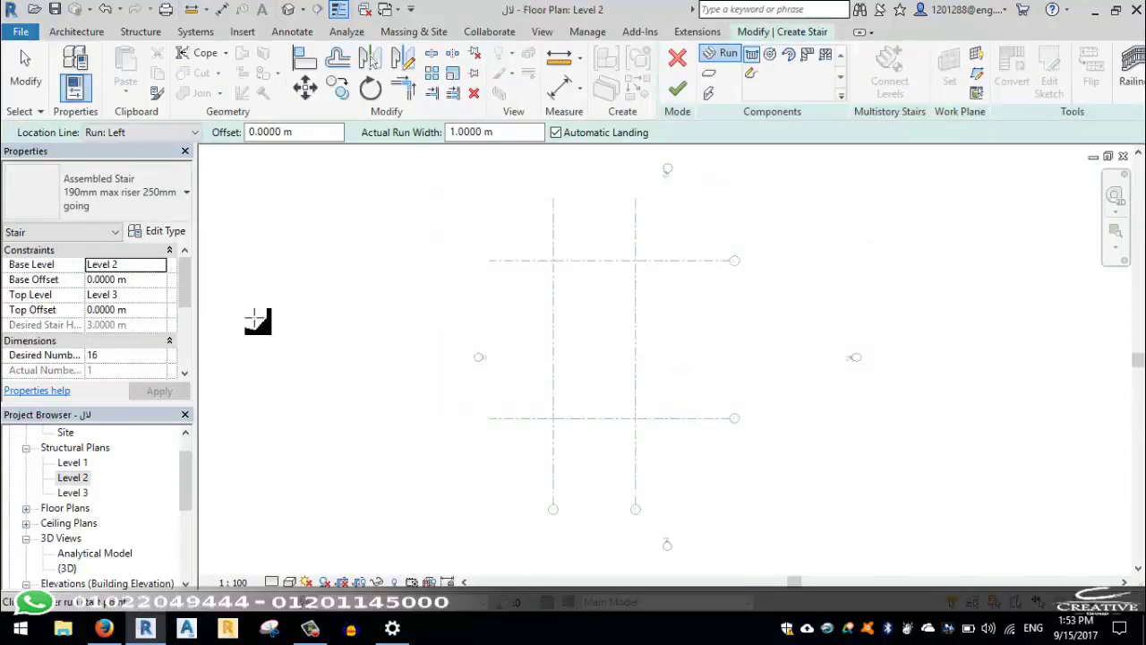
# Switch the stair type to Cast-In-Place Stair: Monolithic Stair
pyautogui.click(146, 195)
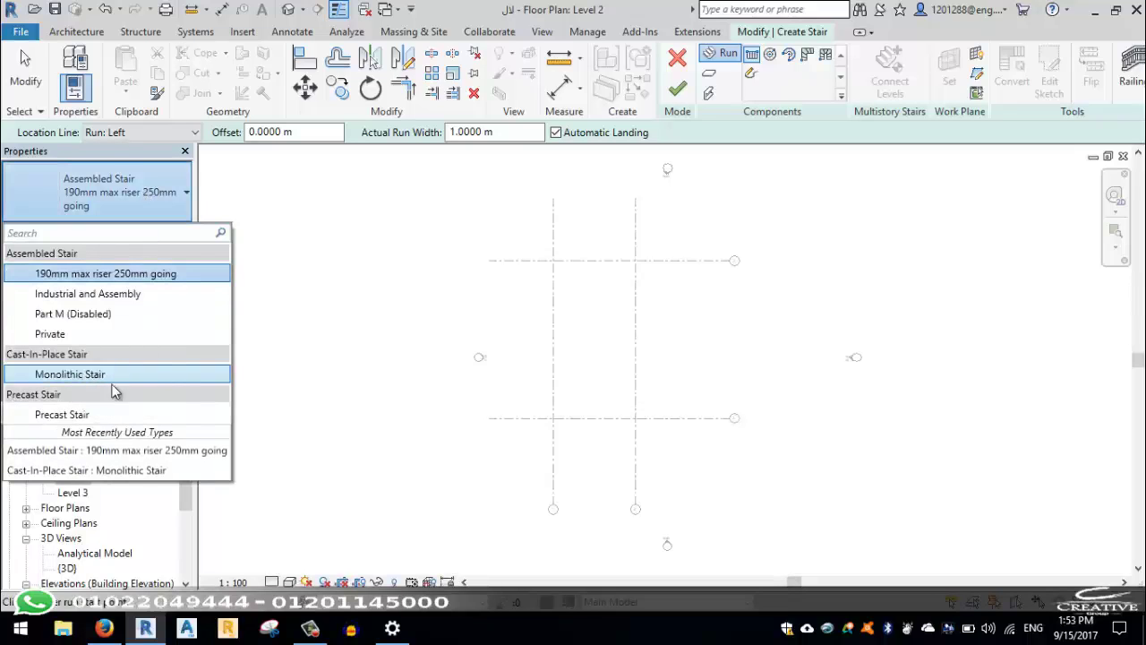
pyautogui.click(104, 379)
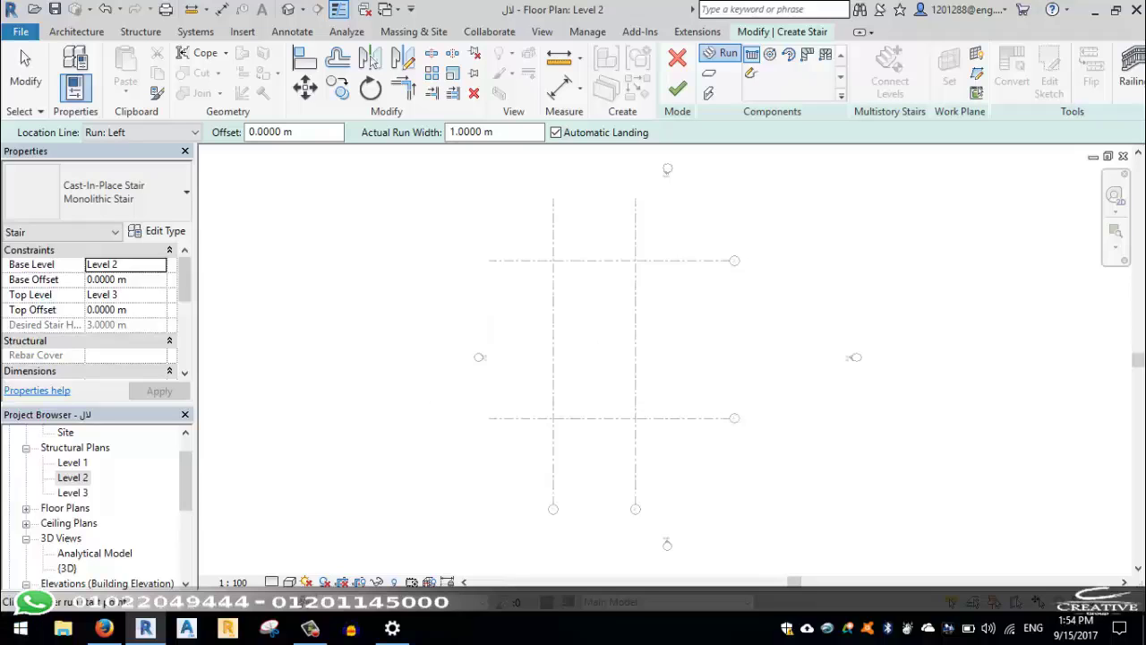
# Set the stair's railing type to None so no railing is created
pyautogui.click(1135, 79)
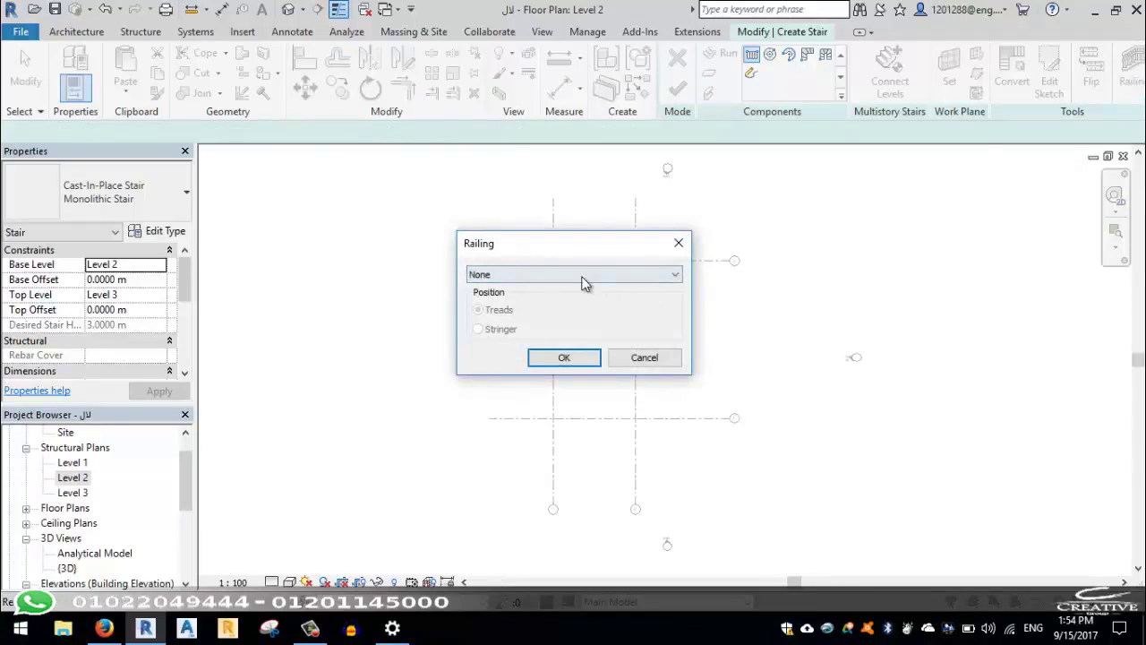
pyautogui.click(580, 276)
pyautogui.click(511, 311)
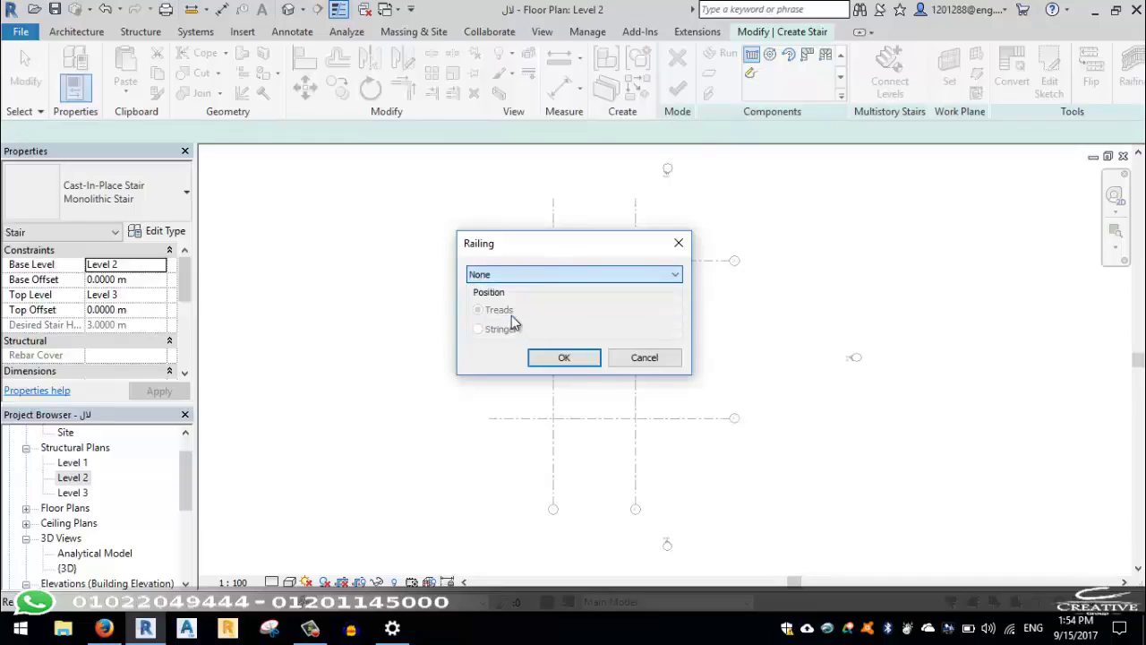
pyautogui.click(586, 356)
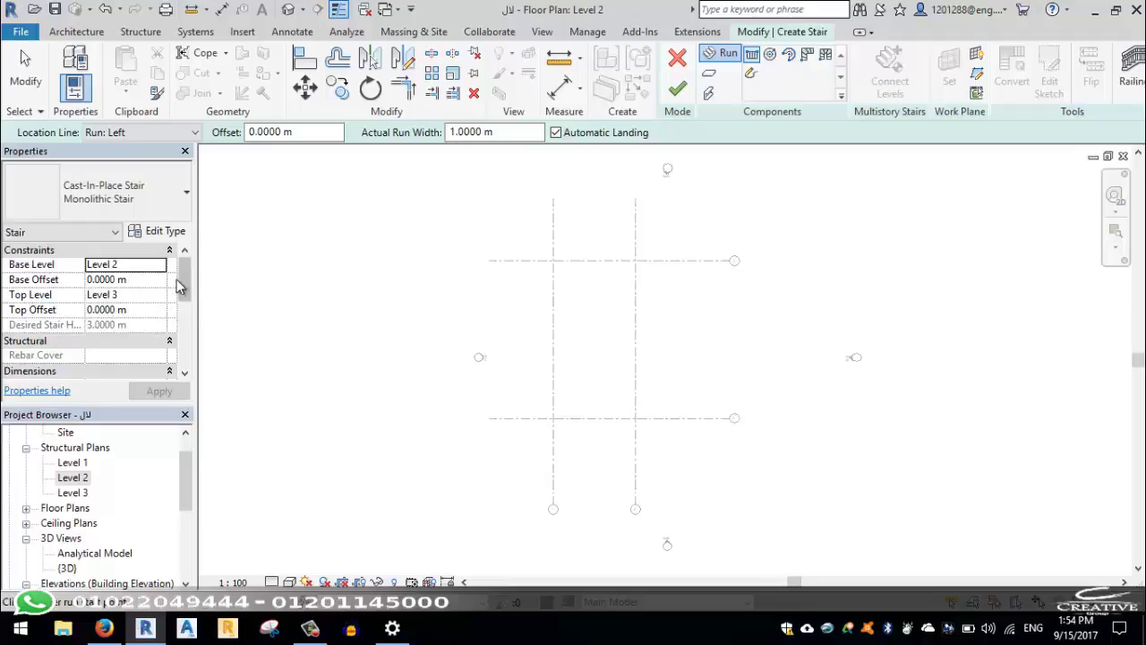
# Widen the Properties name column and set Desired Number of Risers to 20
pyautogui.moveTo(182, 290); pyautogui.dragTo(183, 305)
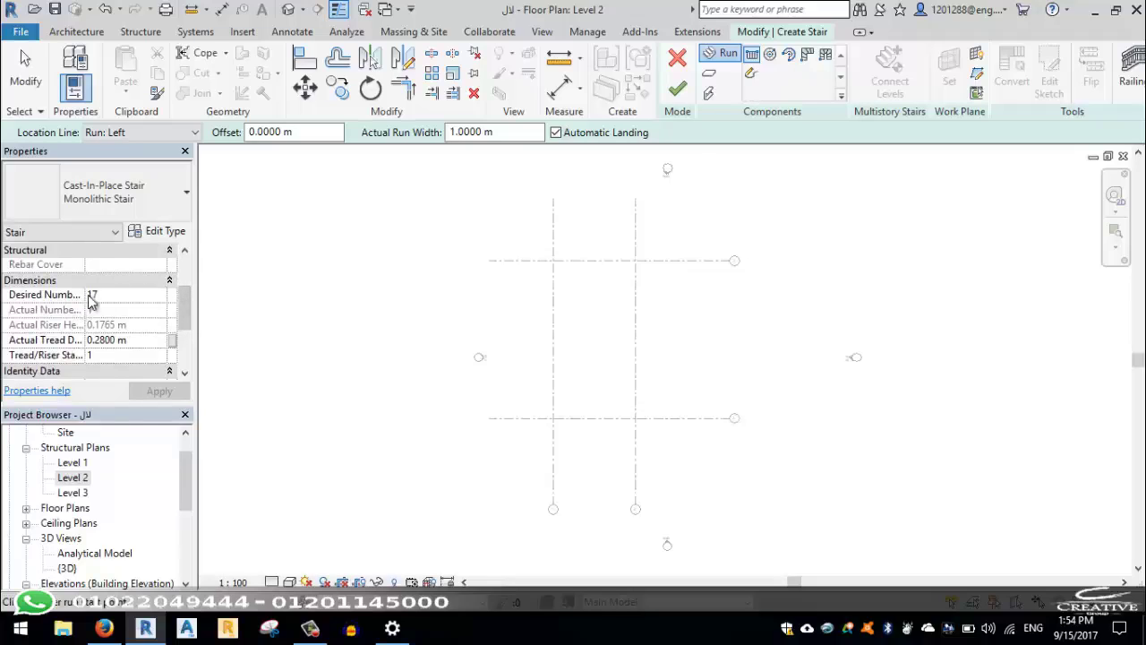
pyautogui.moveTo(85, 283); pyautogui.dragTo(103, 294)
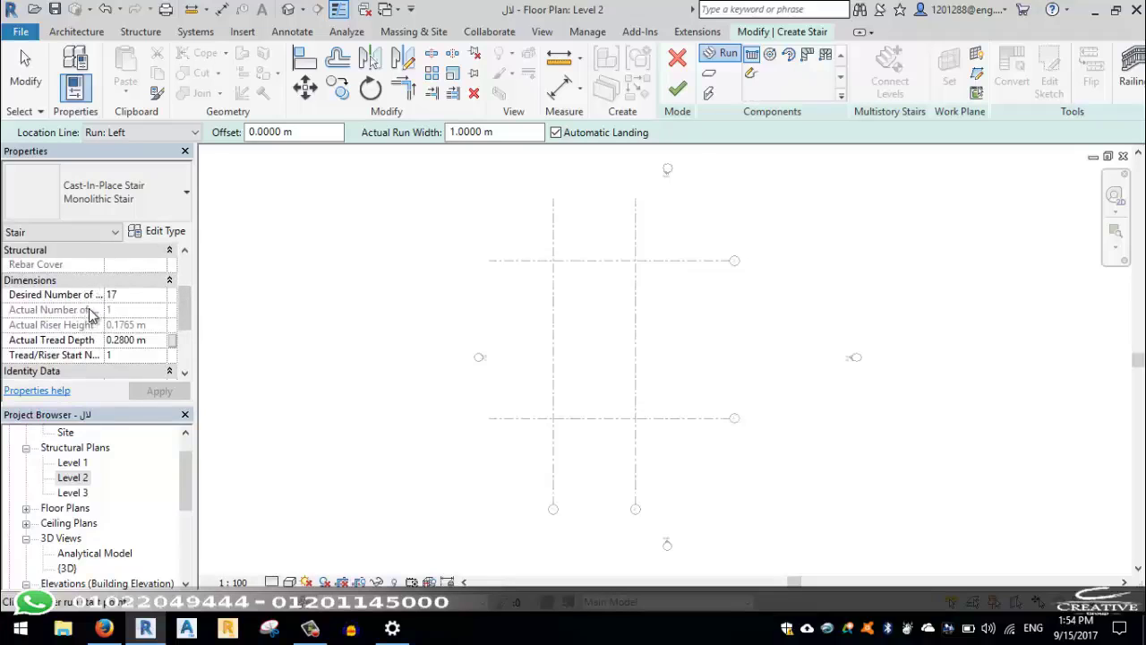
pyautogui.click(124, 295)
pyautogui.write('0')
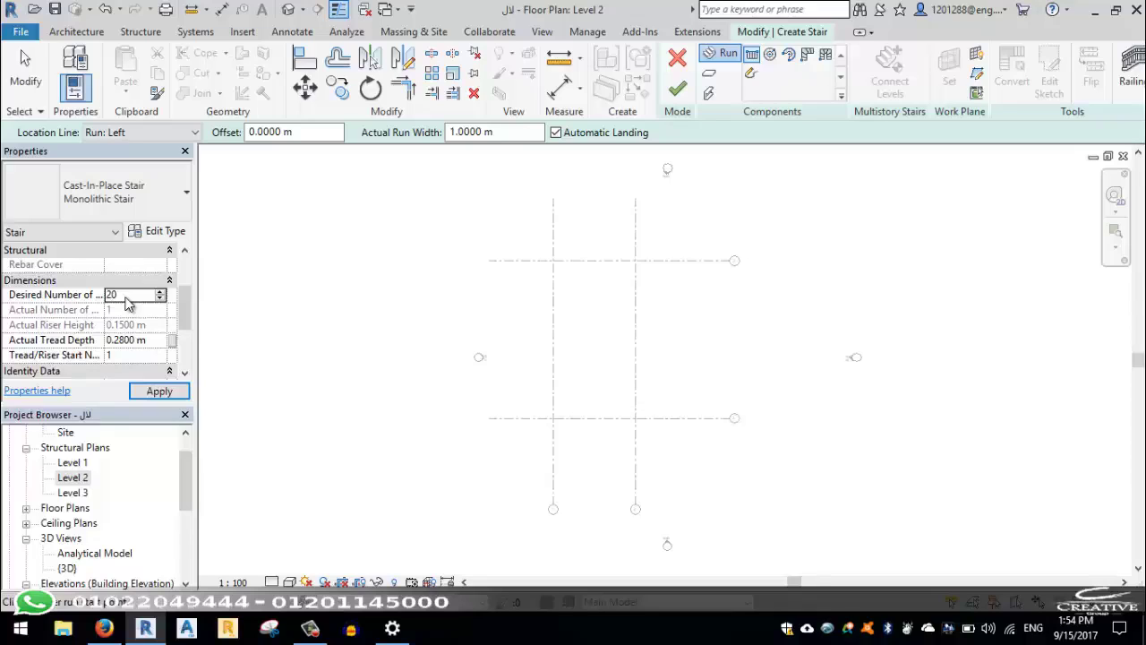
pyautogui.click(156, 391)
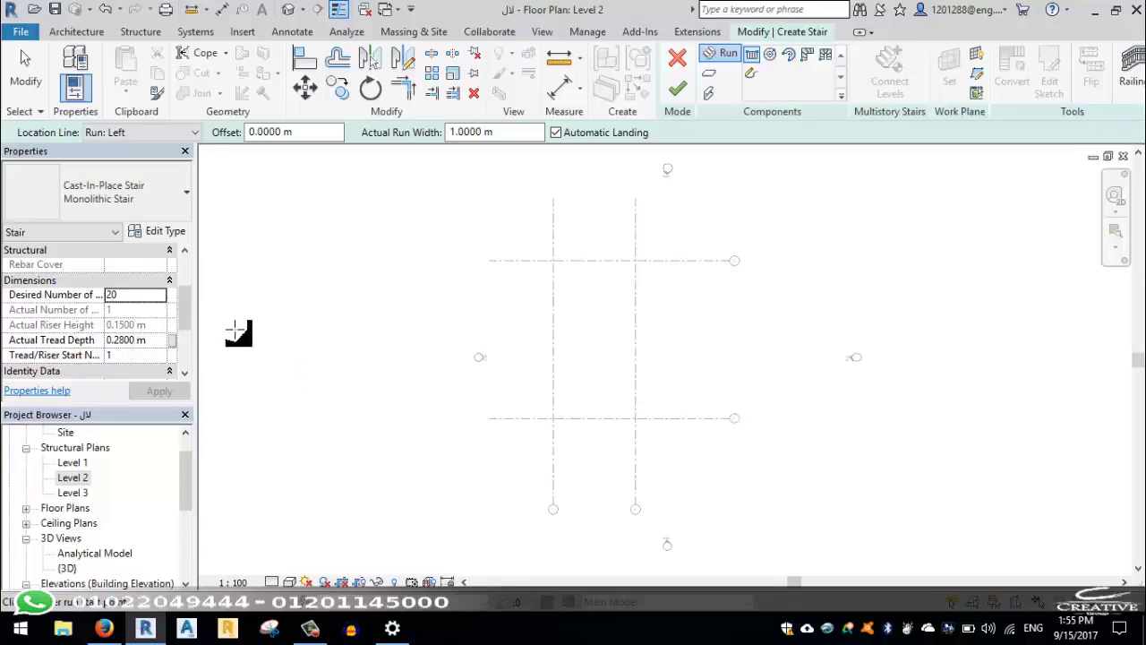
pyautogui.scroll(-1, 185, 348)
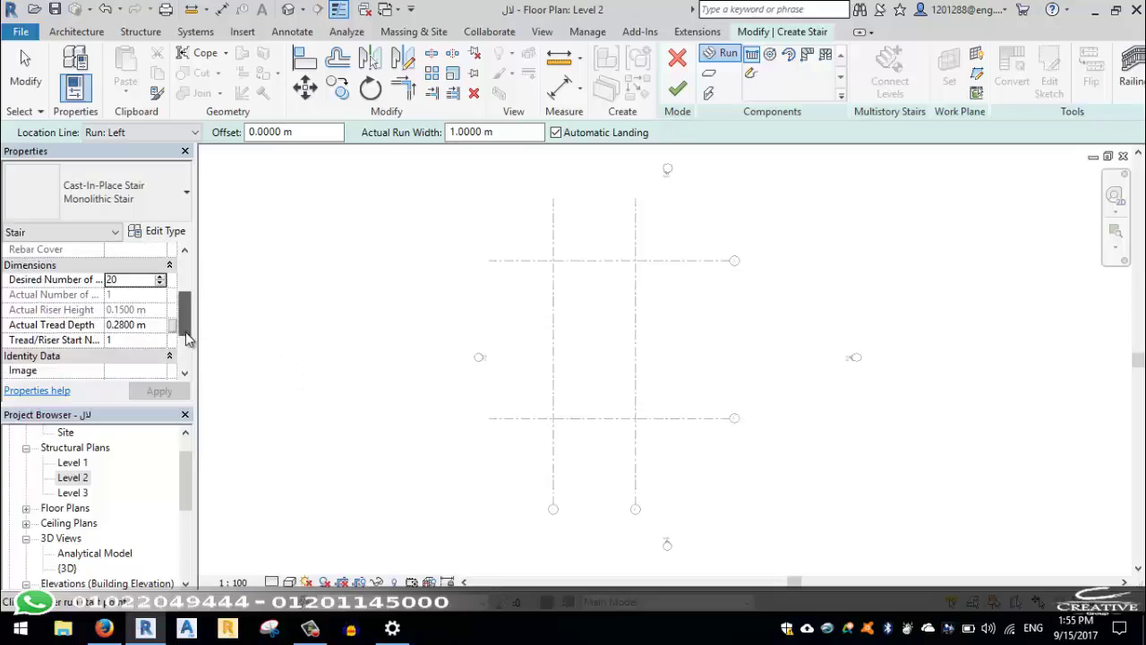
pyautogui.scroll(-1, 185, 348)
pyautogui.scroll(-2, 186, 347)
pyautogui.scroll(3, 181, 353)
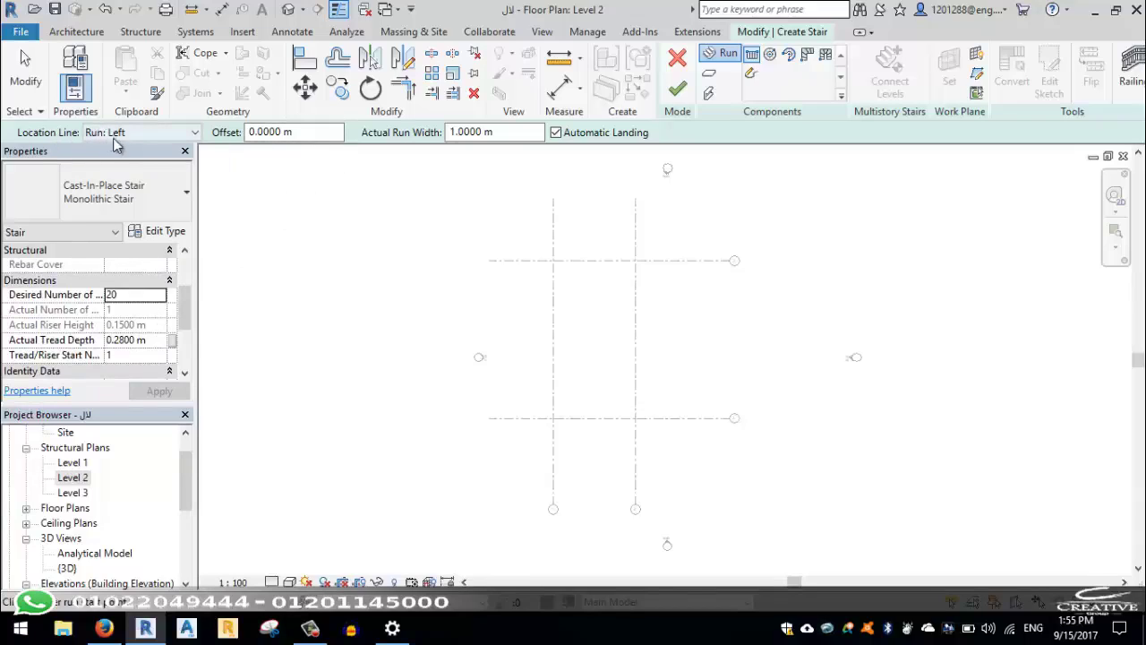
pyautogui.click(609, 380)
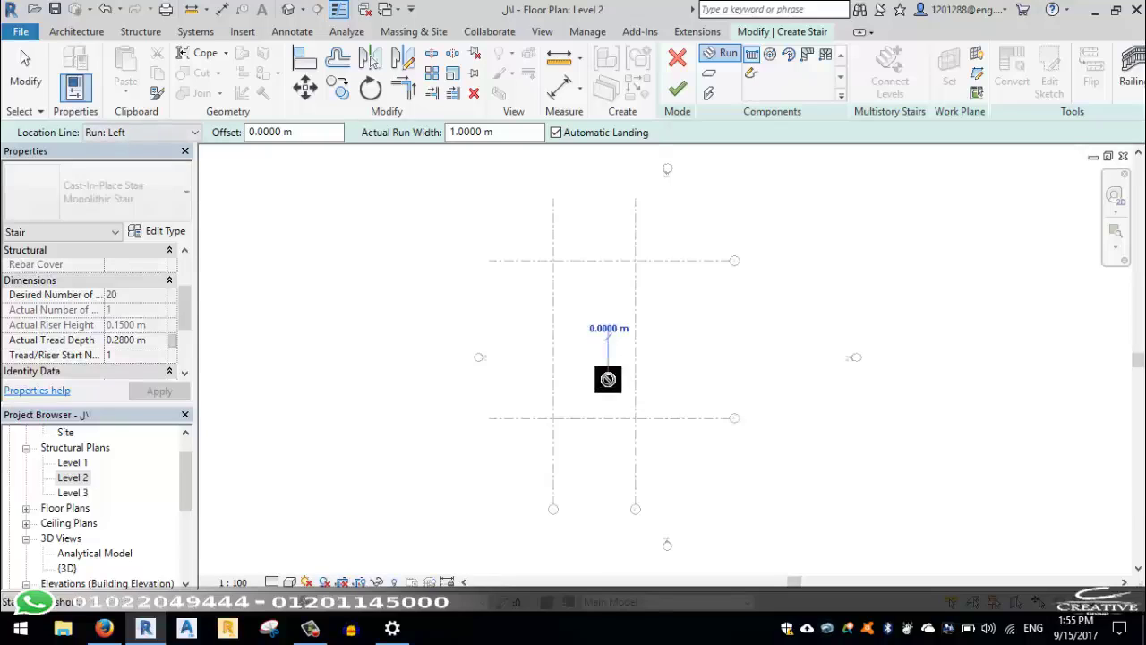
pyautogui.scroll(3, 614, 379)
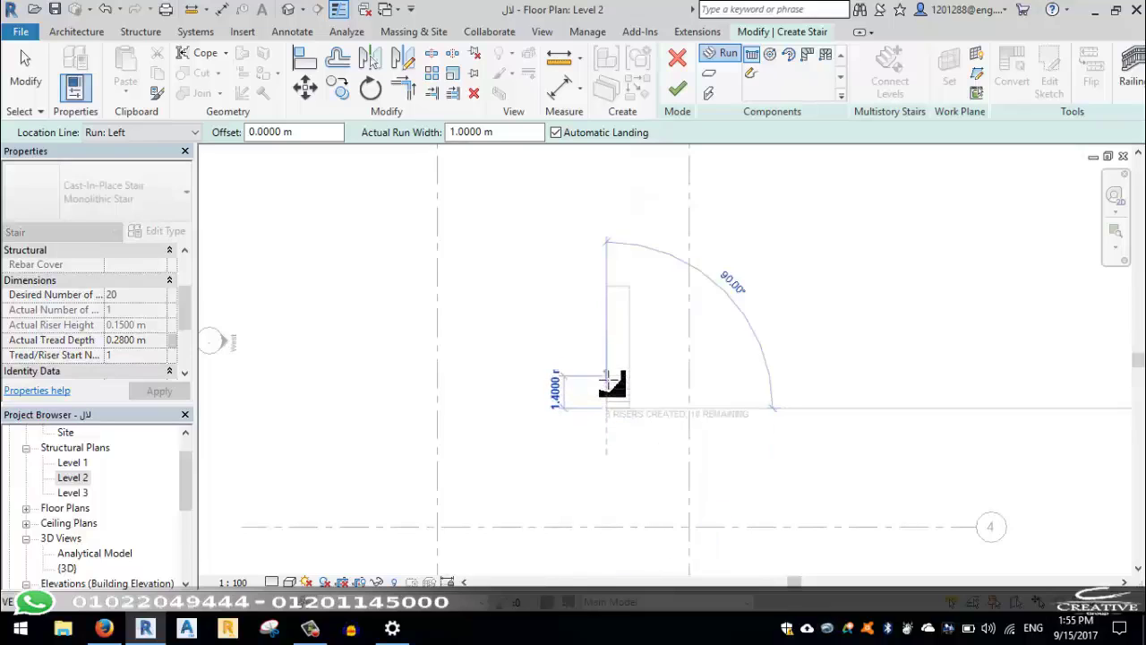
pyautogui.click(608, 376)
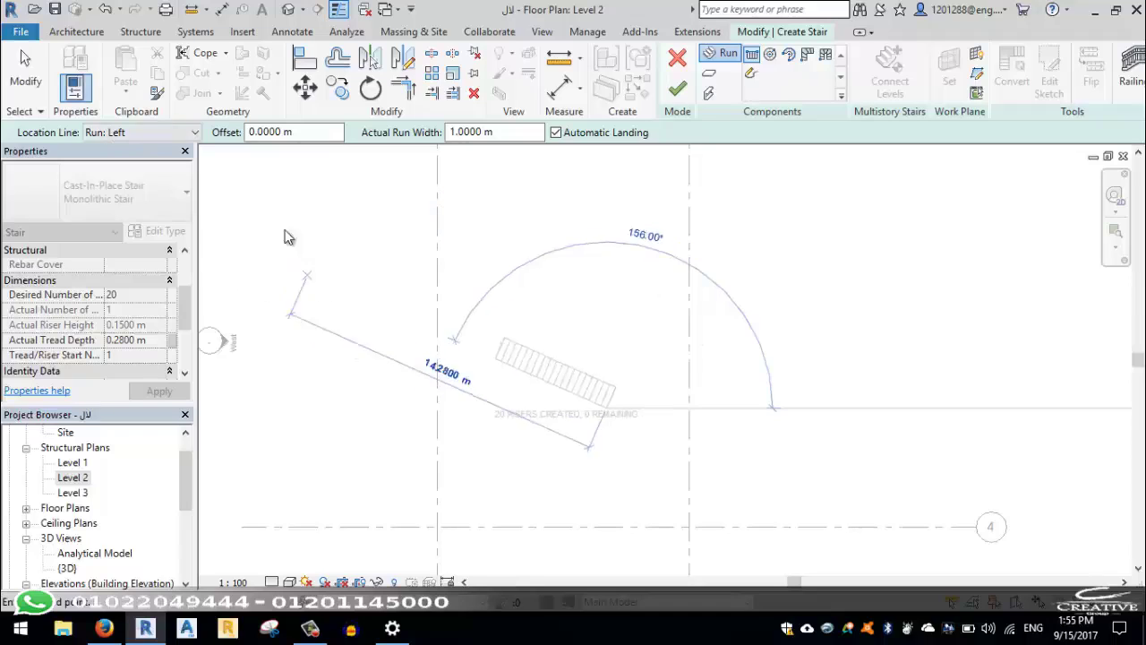
pyautogui.press('Escape')
pyautogui.click(189, 132)
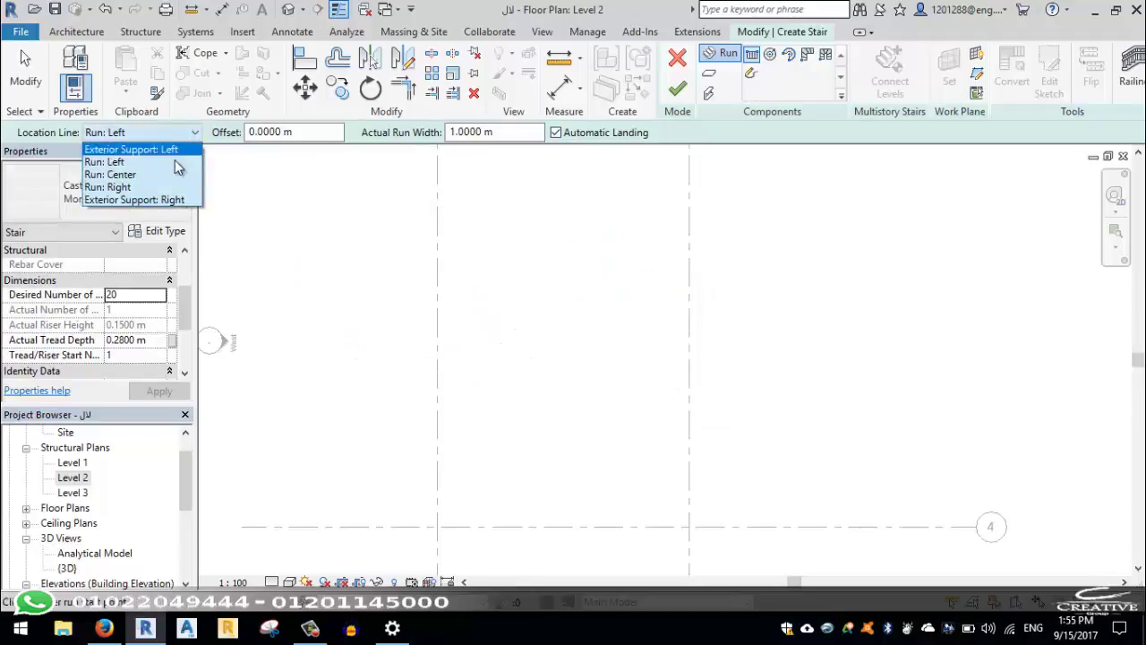
pyautogui.click(157, 186)
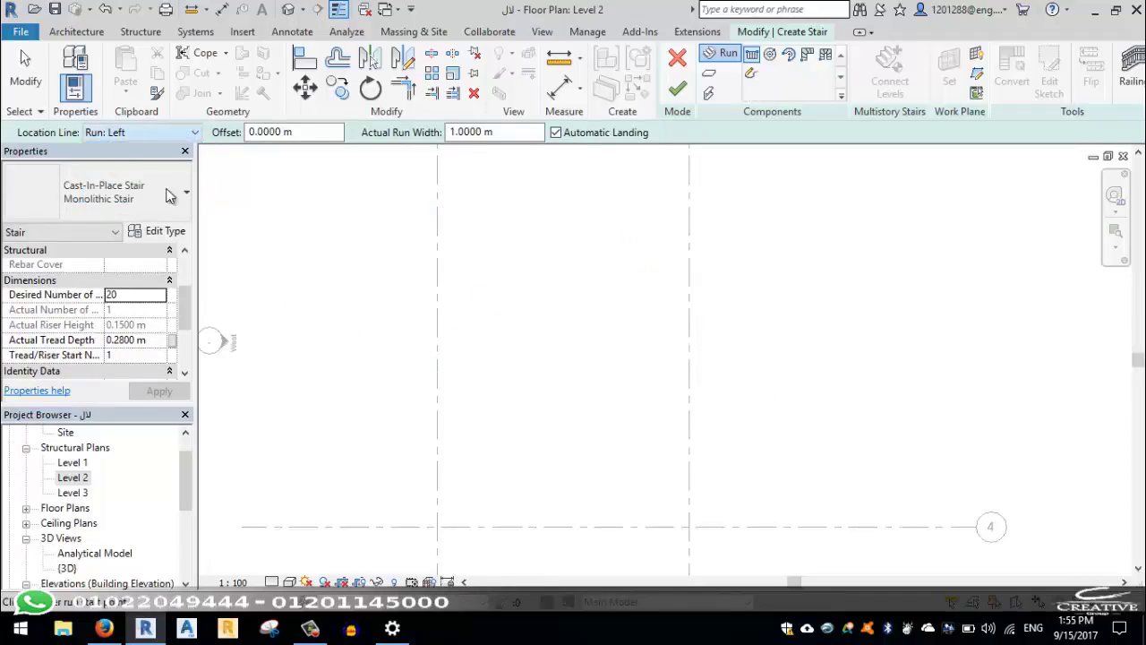
pyautogui.click(605, 397)
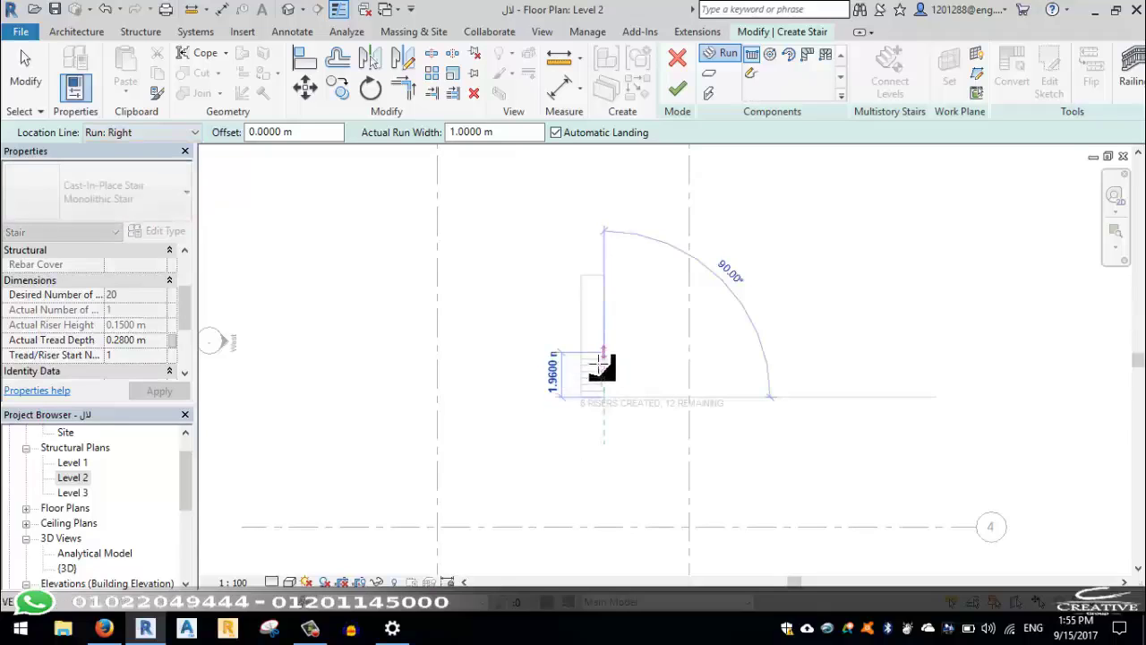
pyautogui.press('Escape')
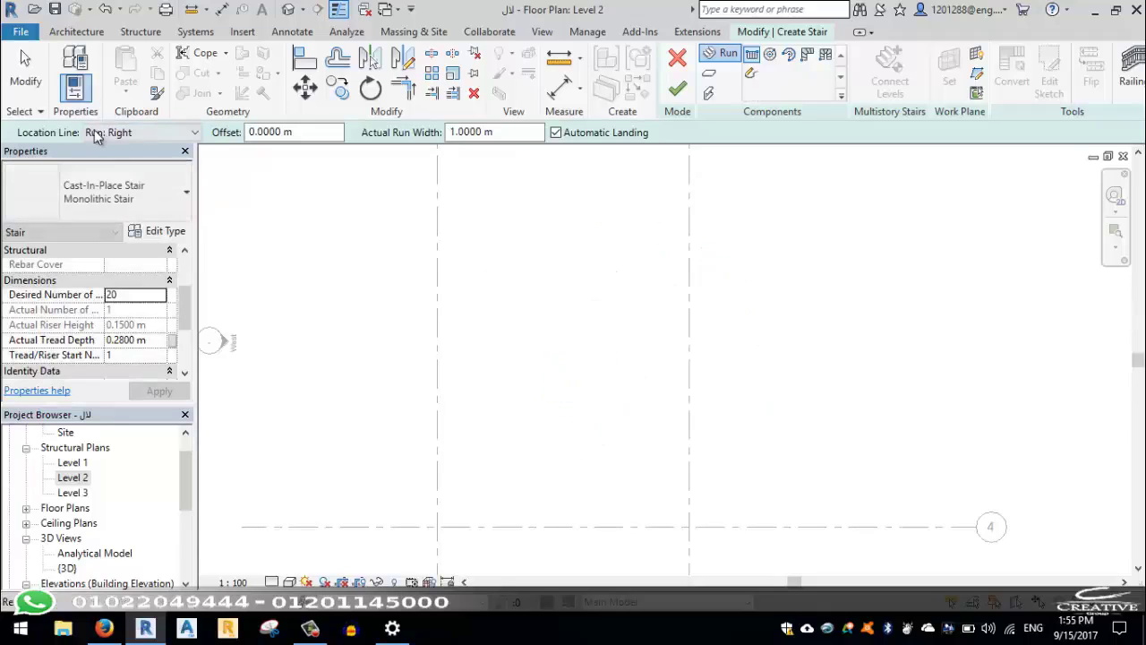
pyautogui.click(143, 133)
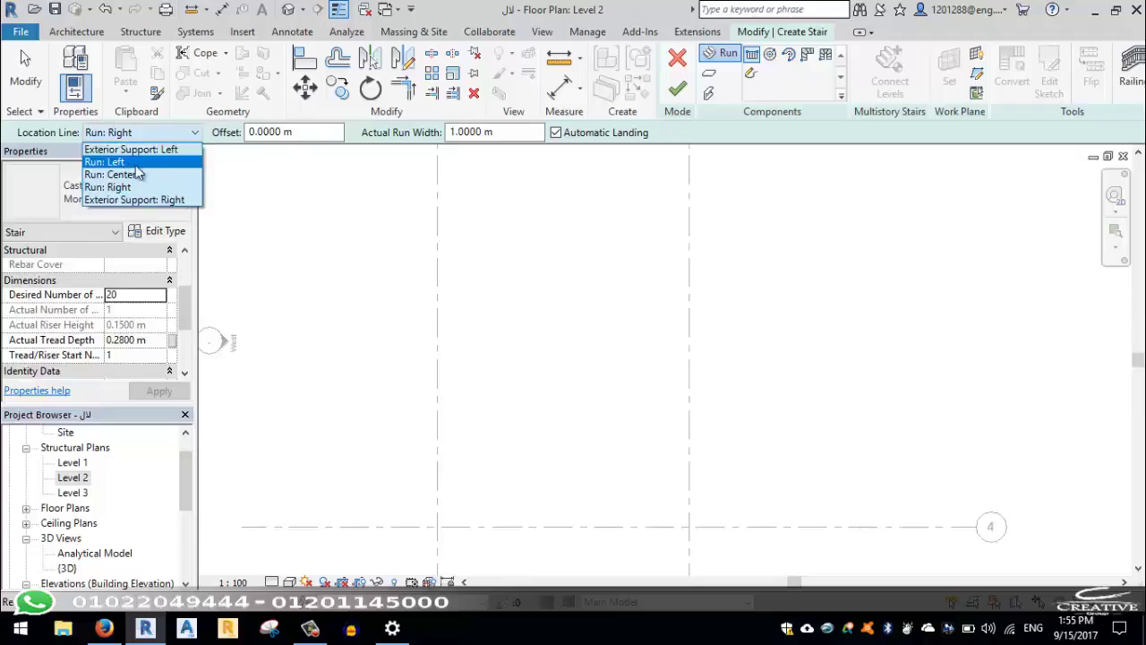
pyautogui.click(130, 162)
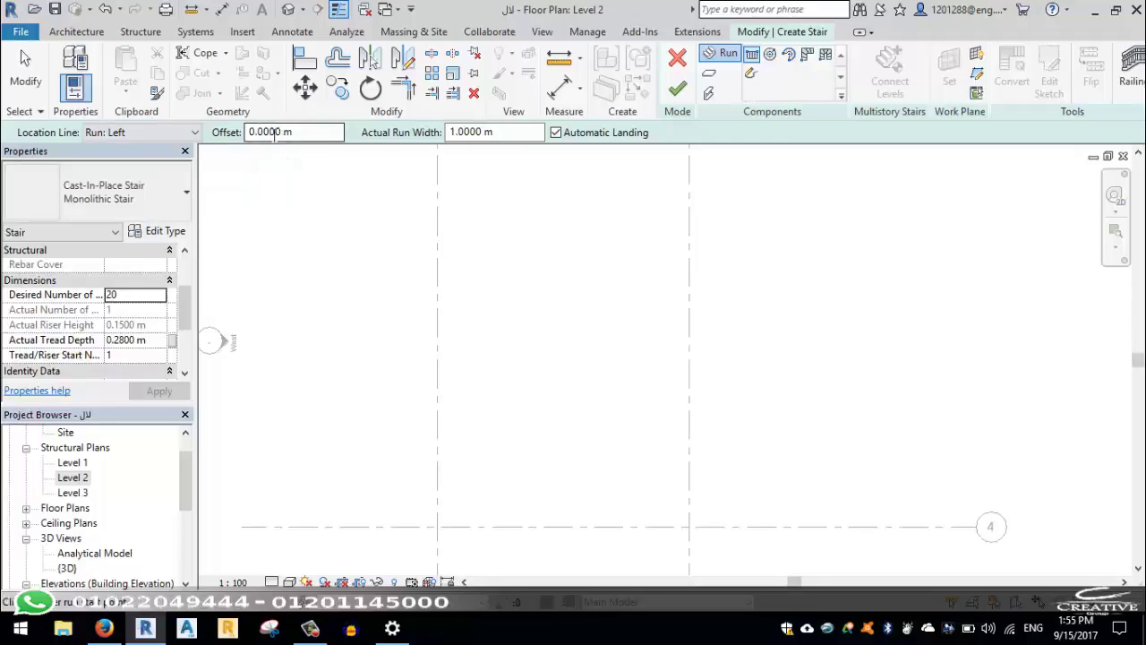
# Try a 1 m run offset, reset it to 0, and set Actual Run Width to 2
pyautogui.doubleClick(275, 132)
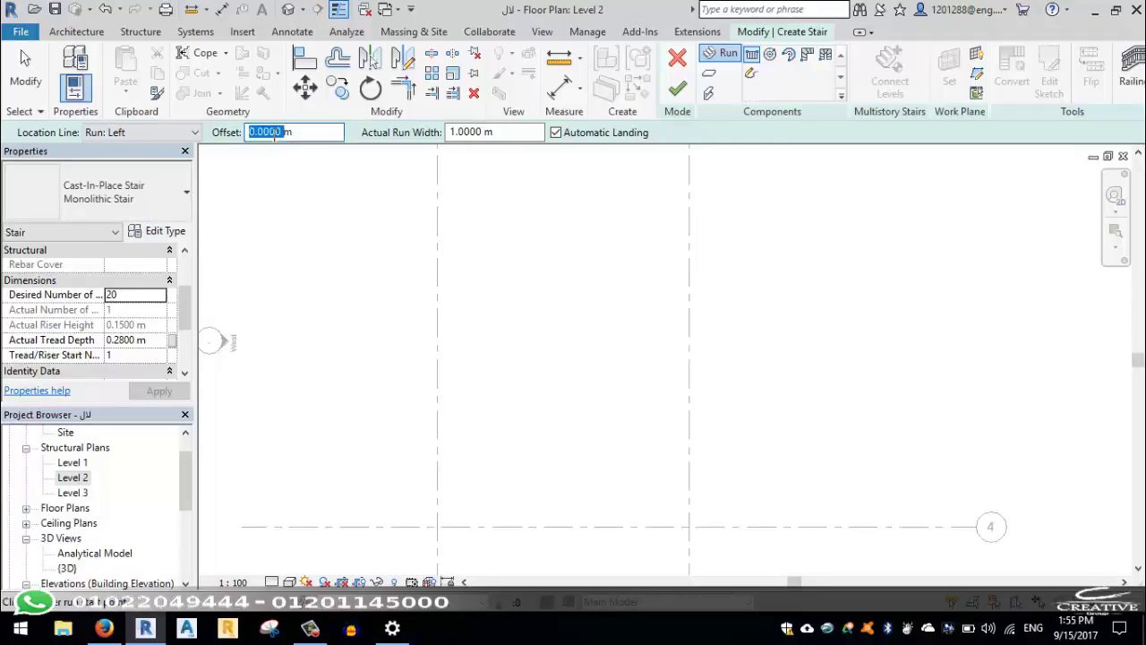
pyautogui.write('1')
pyautogui.click(593, 409)
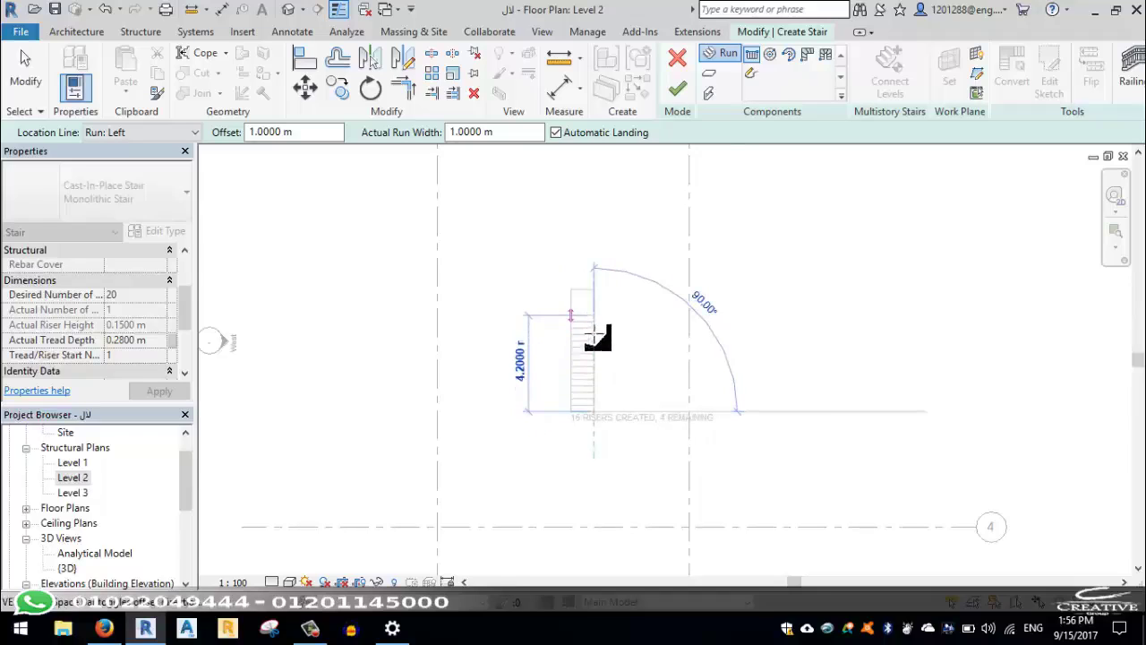
pyautogui.doubleClick(268, 131)
pyautogui.write('0m')
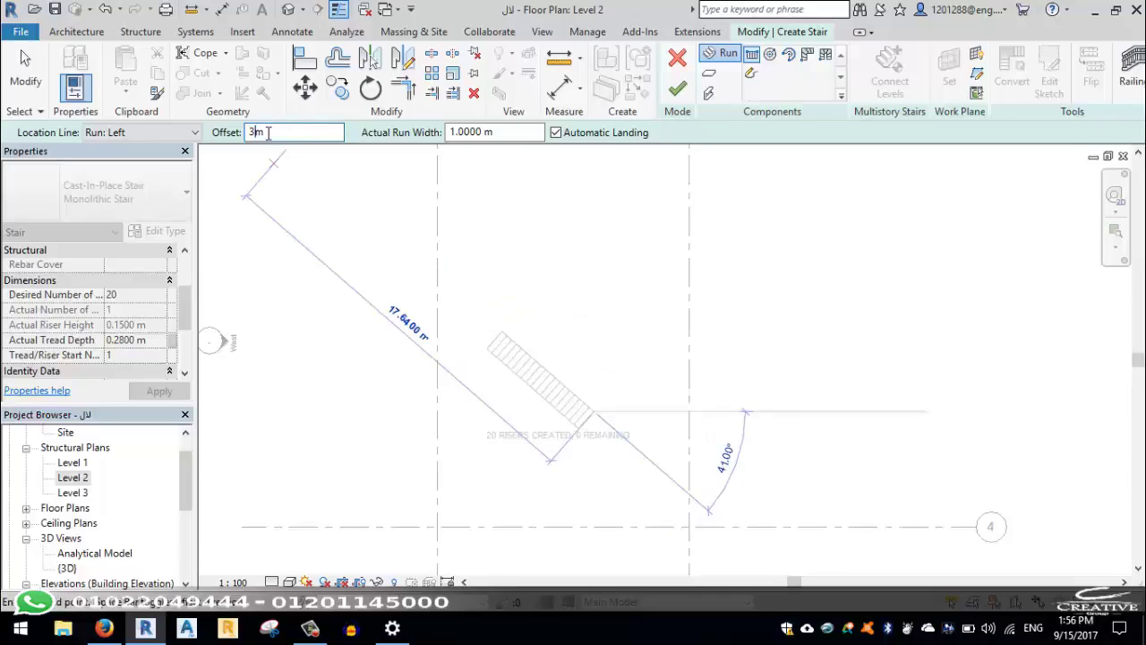
pyautogui.press('Return')
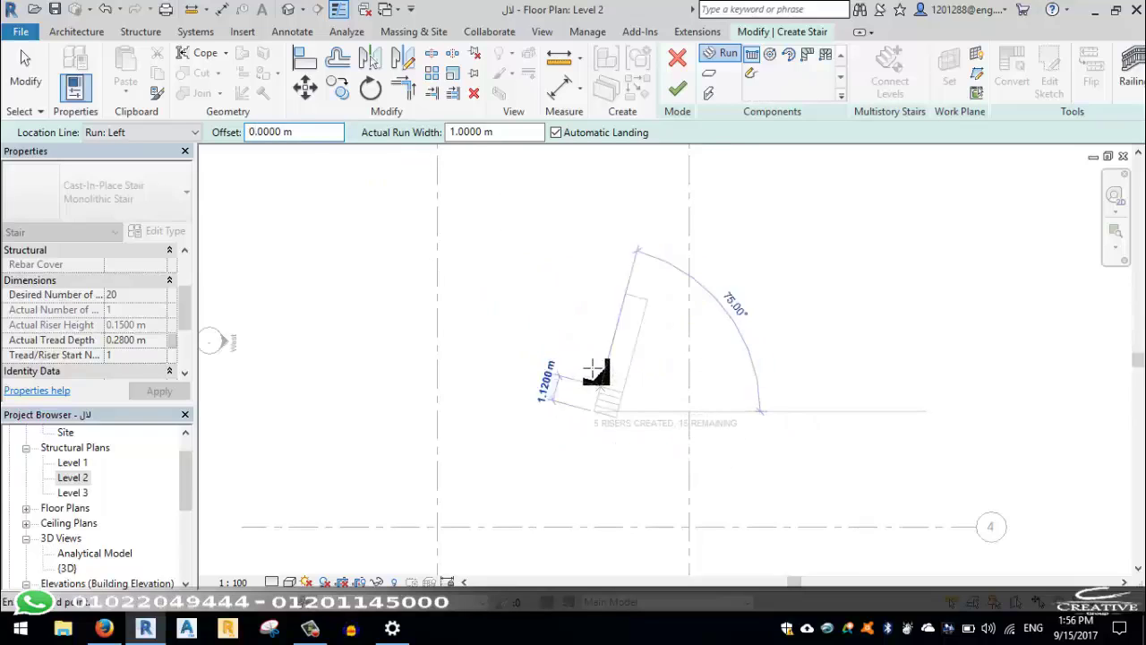
pyautogui.doubleClick(470, 132)
pyautogui.write('2')
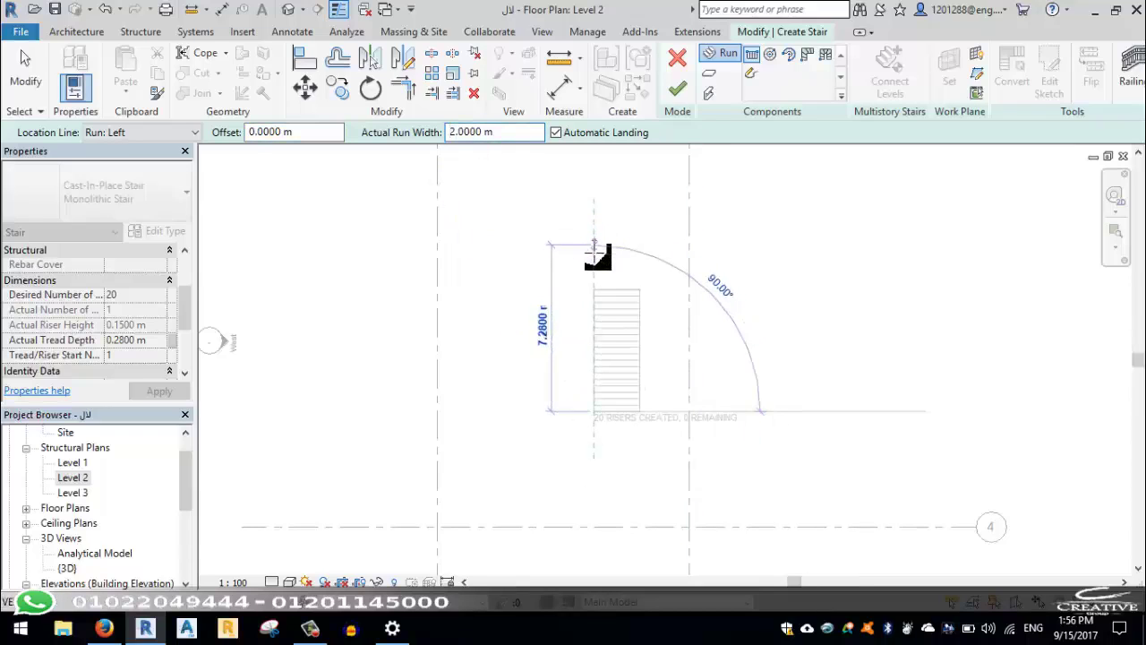
# End the first 10-riser run, then place a parallel second run beside it
pyautogui.scroll(1, 594, 307)
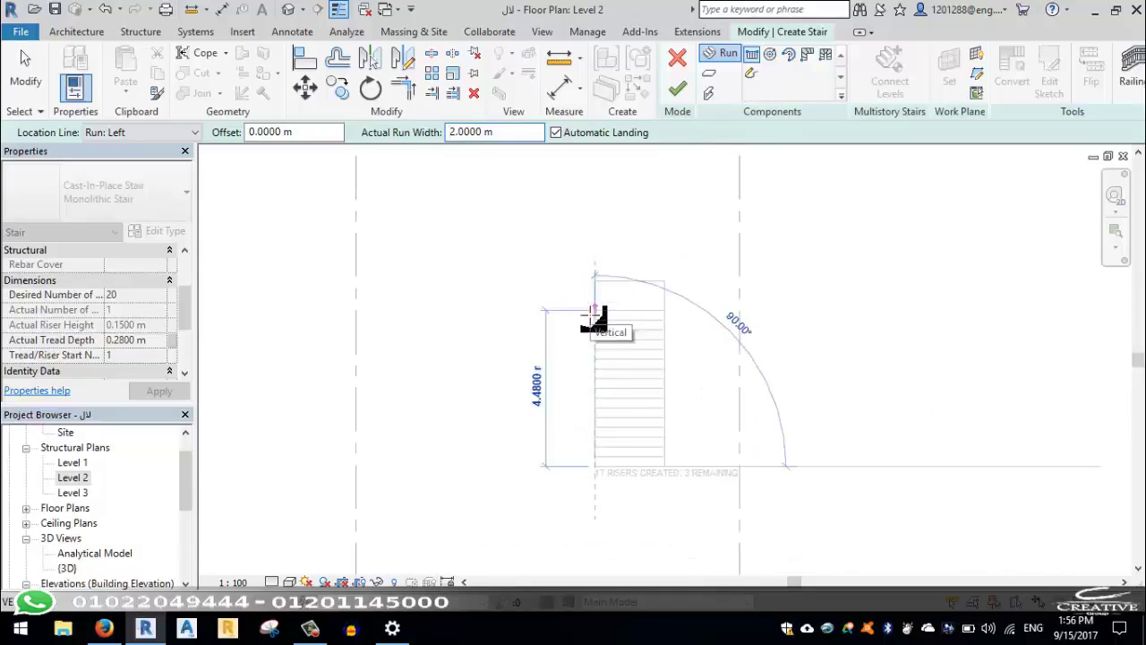
pyautogui.scroll(1, 598, 287)
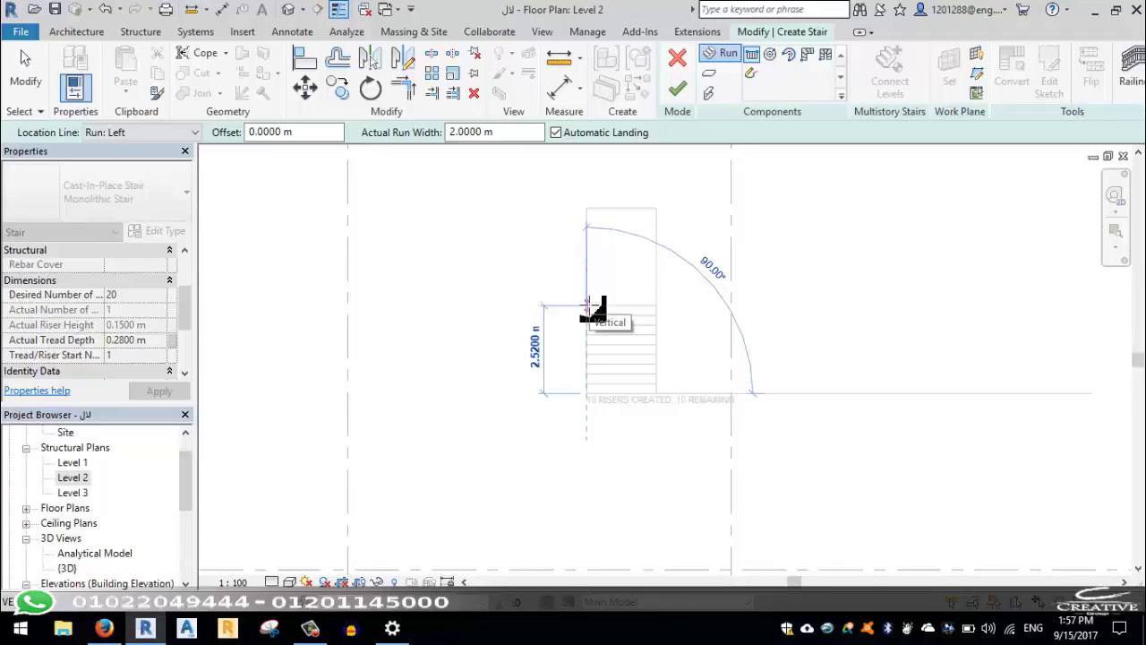
pyautogui.click(589, 305)
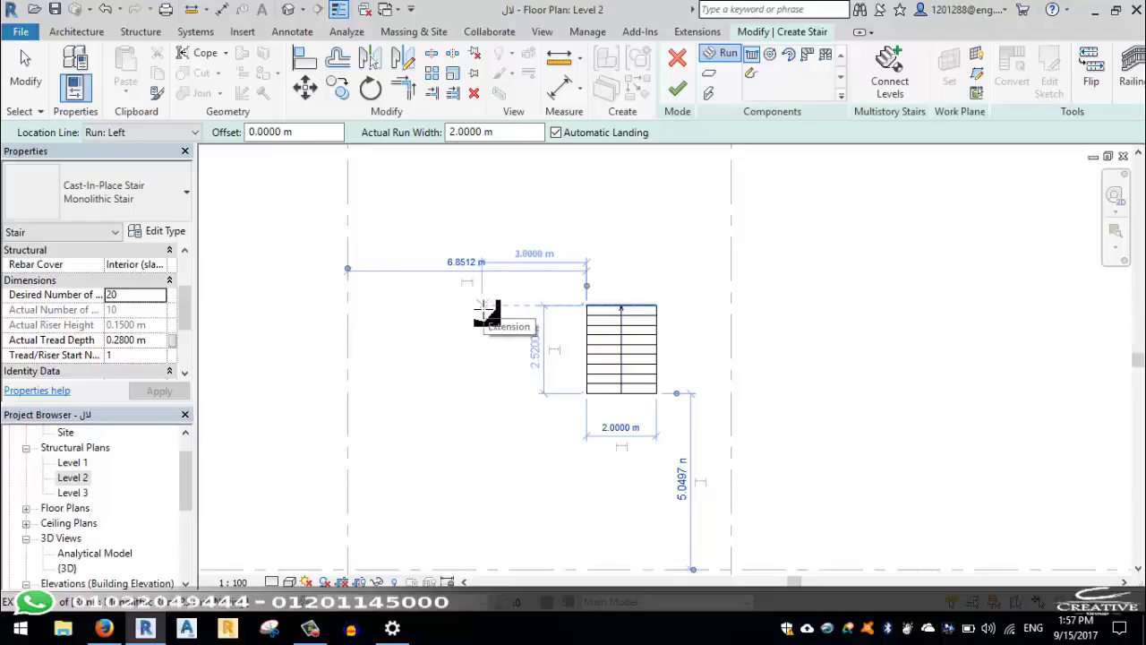
pyautogui.click(485, 309)
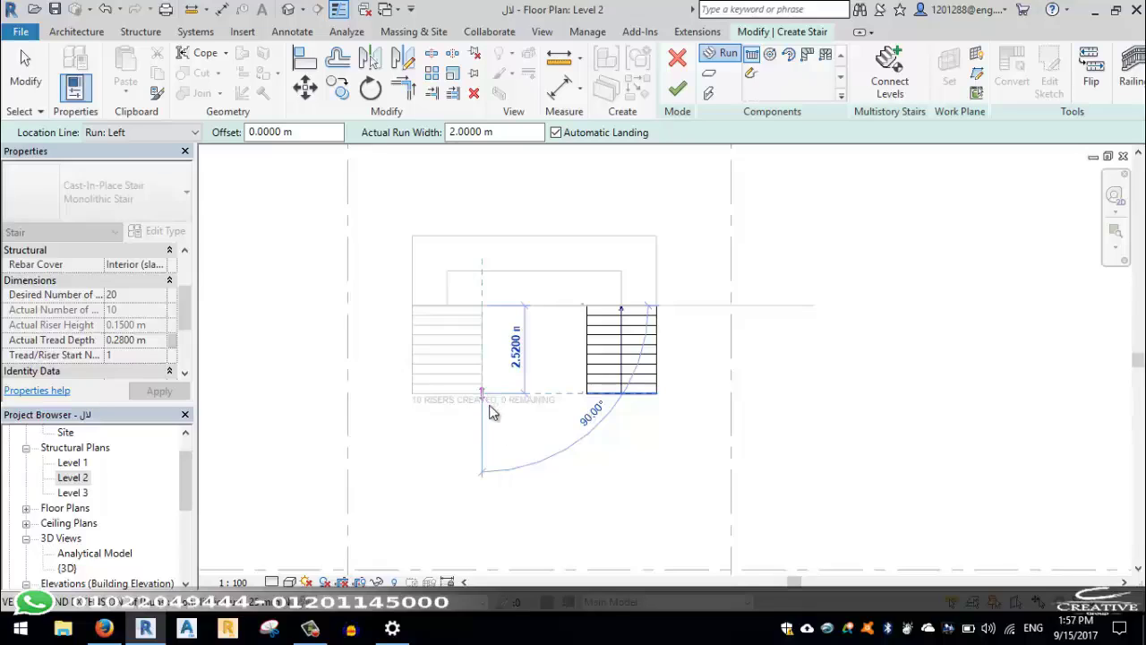
pyautogui.click(491, 412)
pyautogui.press('Escape')
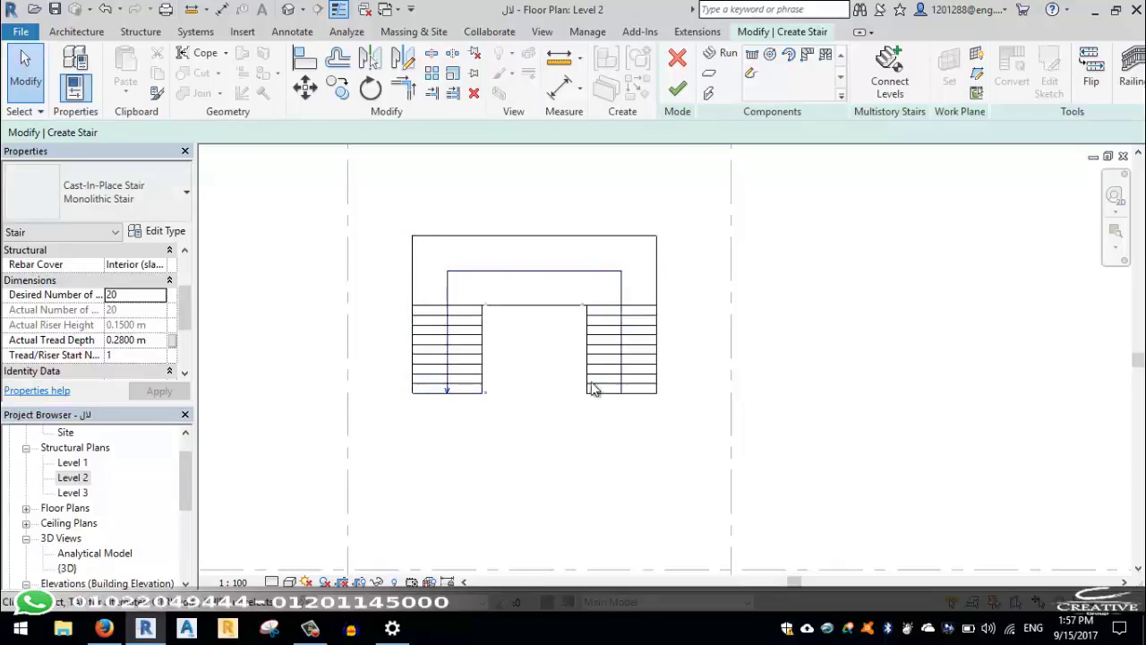
# Finish the stair sketch and orbit around the monolithic stair in the default {3D} view
pyautogui.click(678, 89)
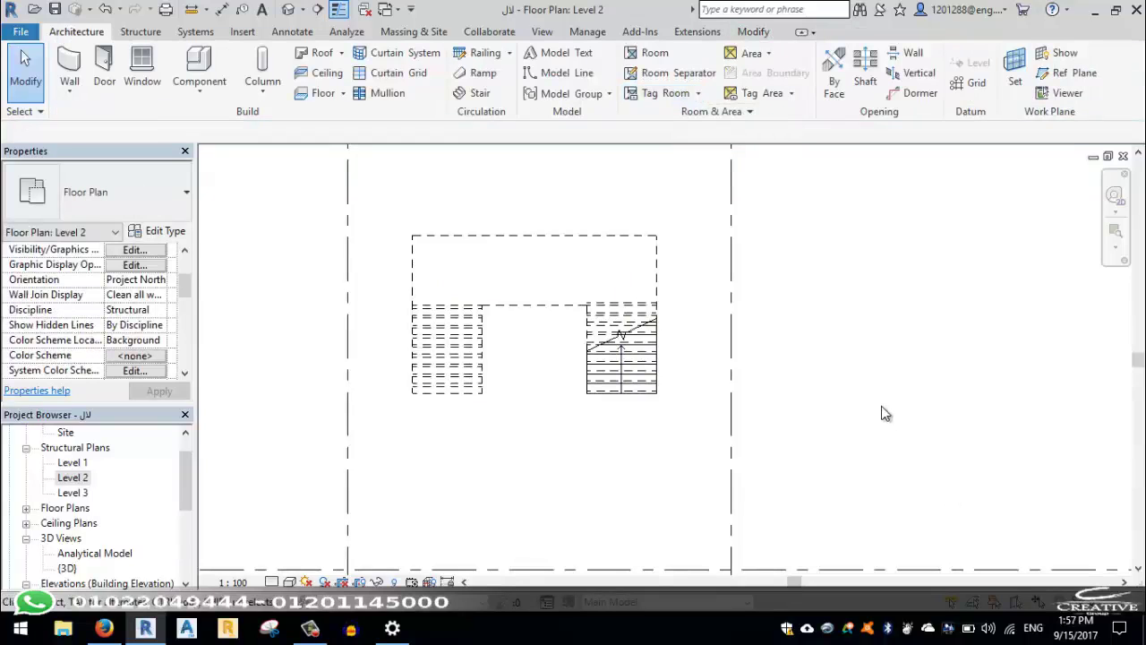
pyautogui.click(287, 9)
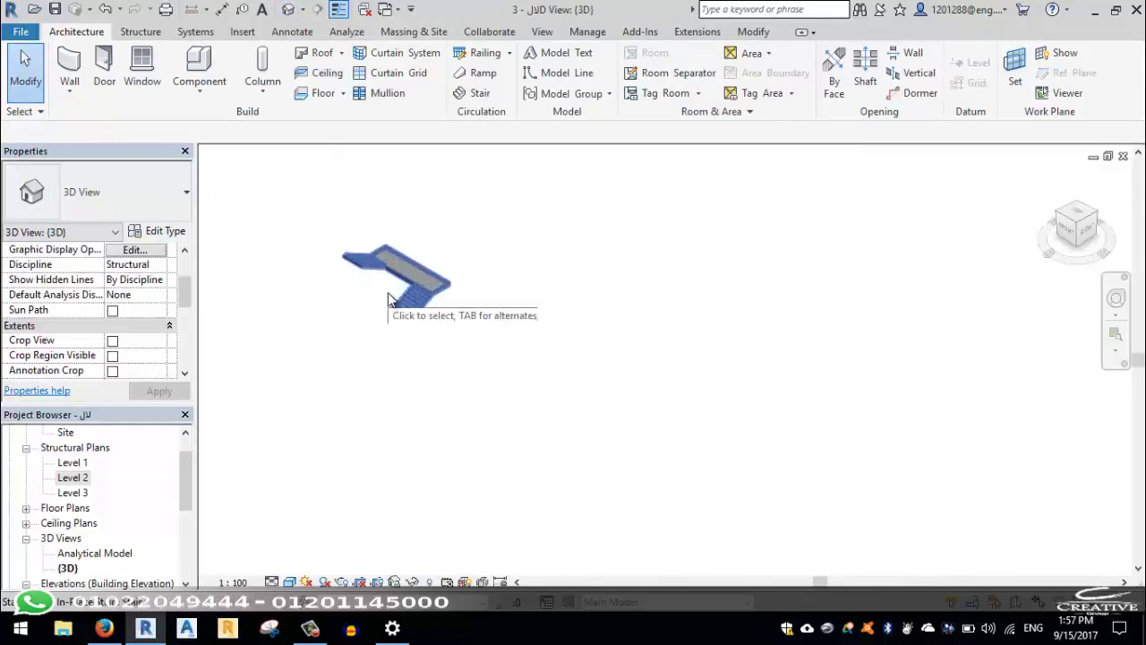
pyautogui.moveTo(390, 298)
pyautogui.keyDown('shift'); pyautogui.mouseDown(button='middle')
pyautogui.moveTo(311, 200)
pyautogui.moveTo(496, 325)
pyautogui.moveTo(510, 305)
pyautogui.mouseUp(button='middle'); pyautogui.keyUp('shift')
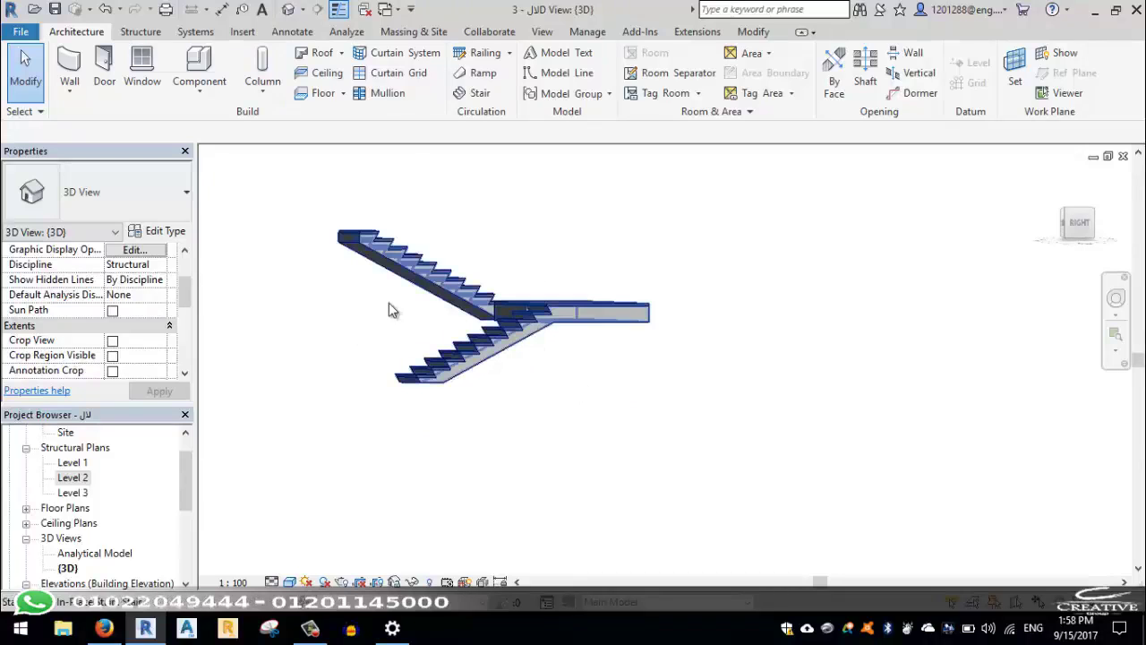
pyautogui.click(119, 194)
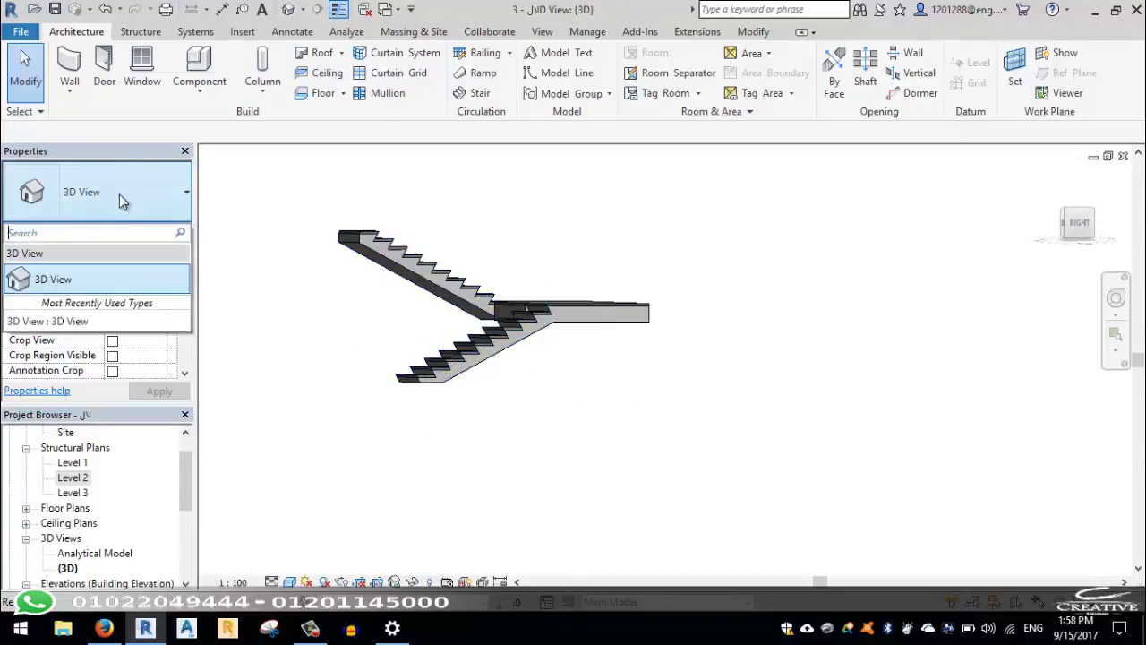
pyautogui.scroll(-3, 144, 348)
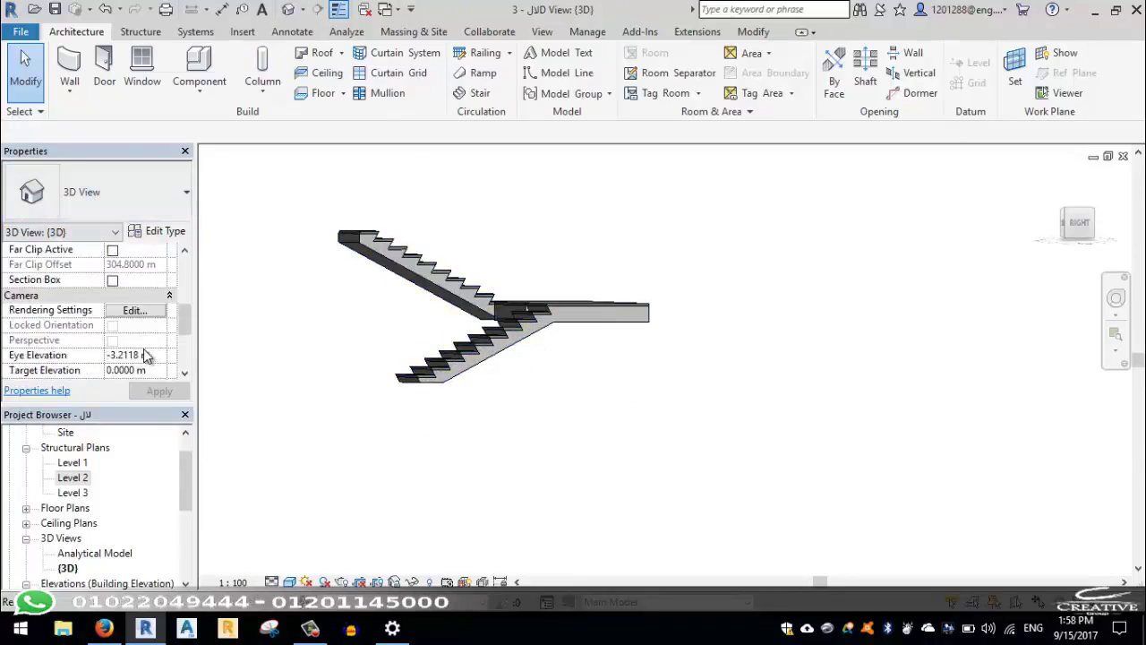
pyautogui.scroll(-2, 135, 331)
pyautogui.scroll(2, 129, 318)
pyautogui.scroll(-2, 117, 322)
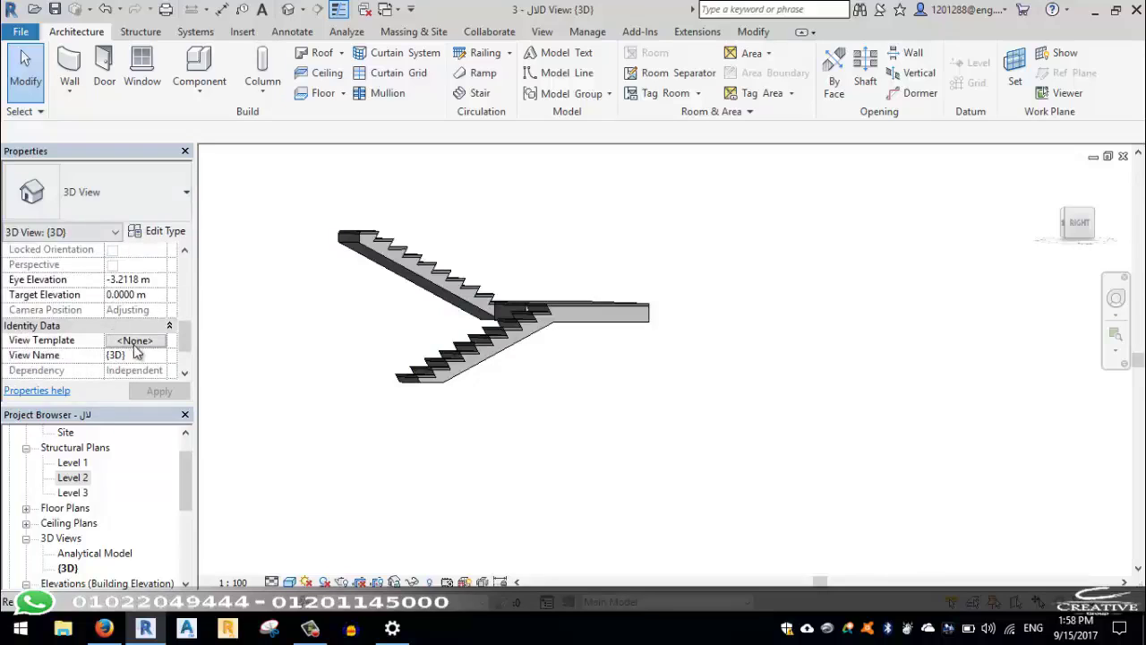
pyautogui.scroll(-2, 136, 351)
pyautogui.scroll(4, 137, 353)
pyautogui.scroll(3, 139, 354)
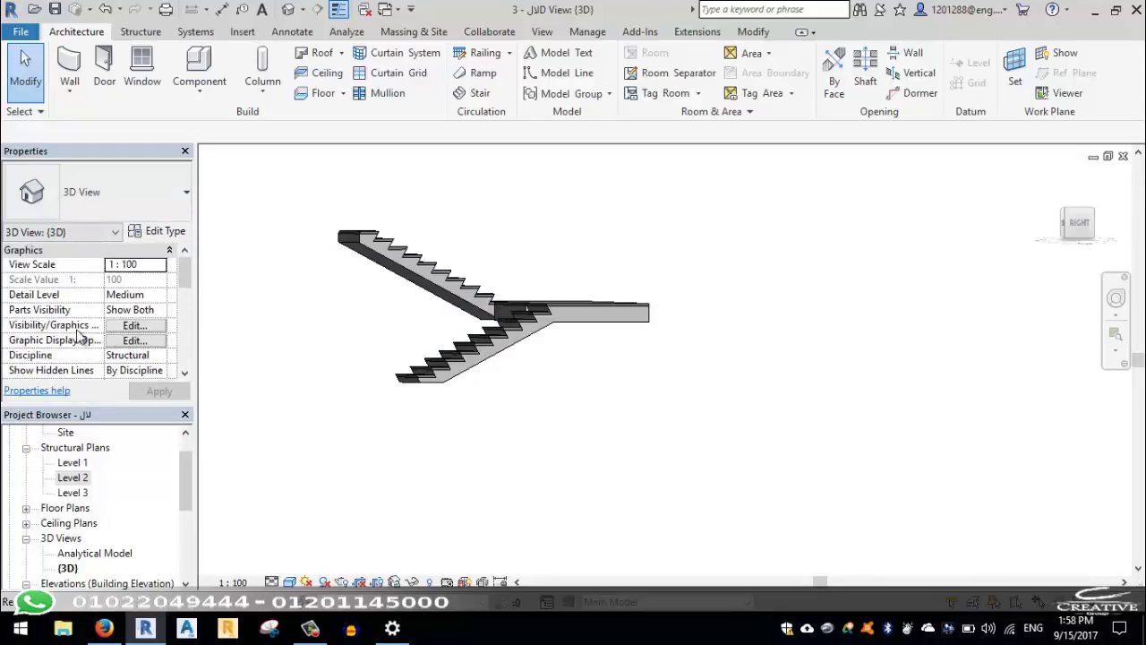
pyautogui.click(136, 326)
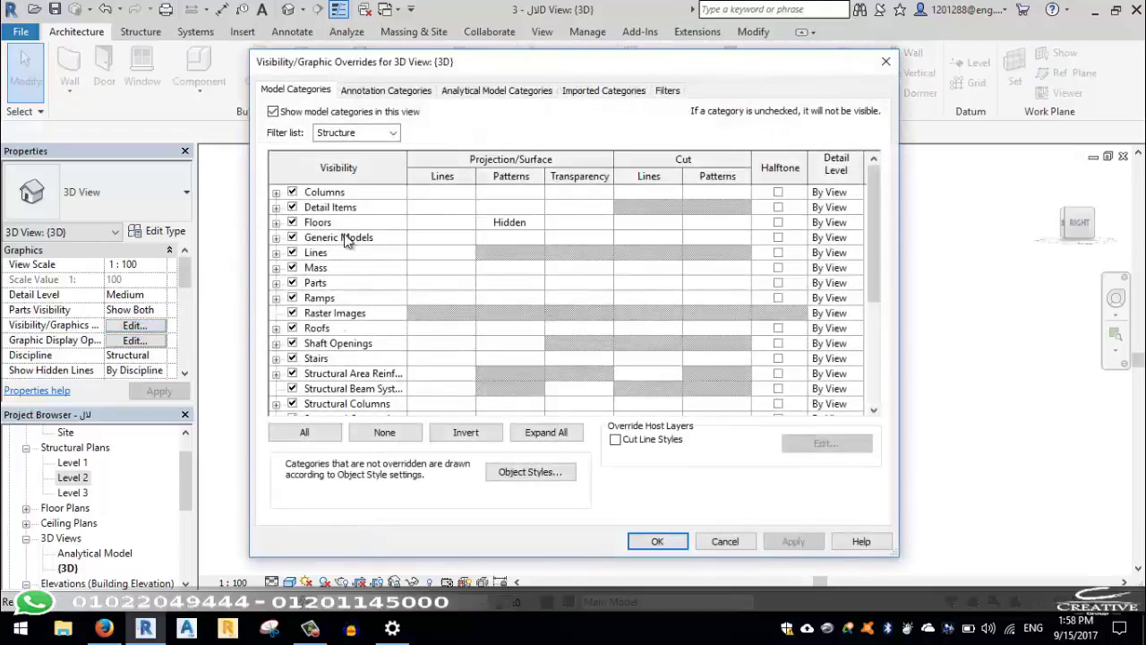
pyautogui.press('Return')
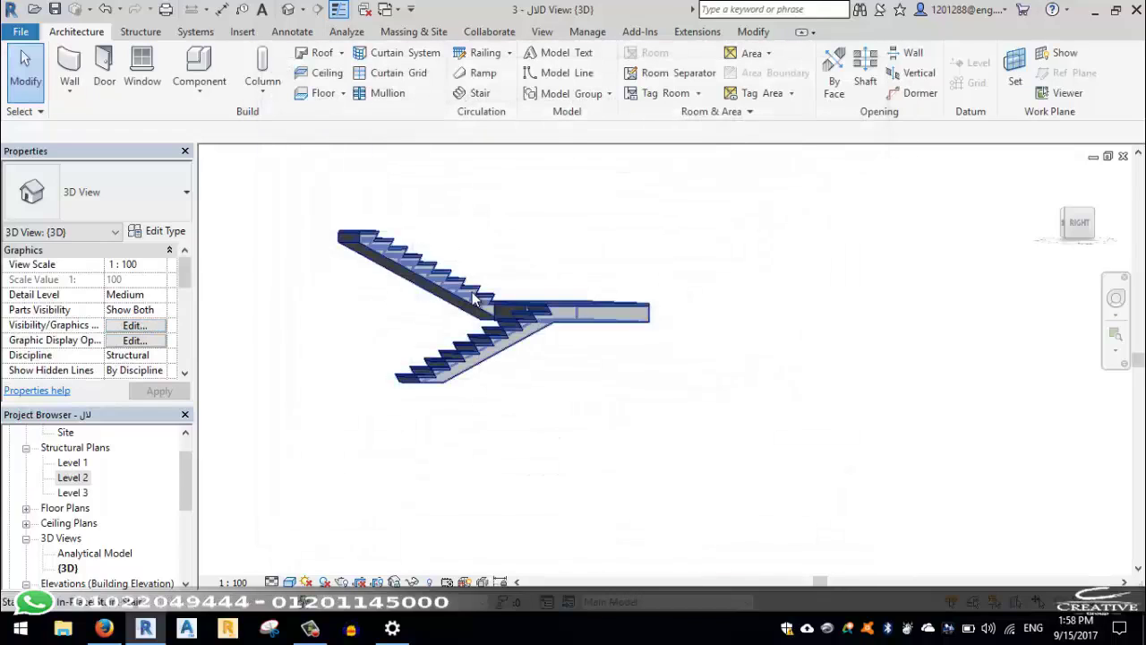
pyautogui.moveTo(523, 409)
pyautogui.keyDown('shift'); pyautogui.mouseDown(button='middle')
pyautogui.moveTo(543, 408)
pyautogui.moveTo(544, 205)
pyautogui.moveTo(417, 243)
pyautogui.moveTo(431, 374)
pyautogui.moveTo(430, 294)
pyautogui.mouseUp(button='middle'); pyautogui.keyUp('shift')
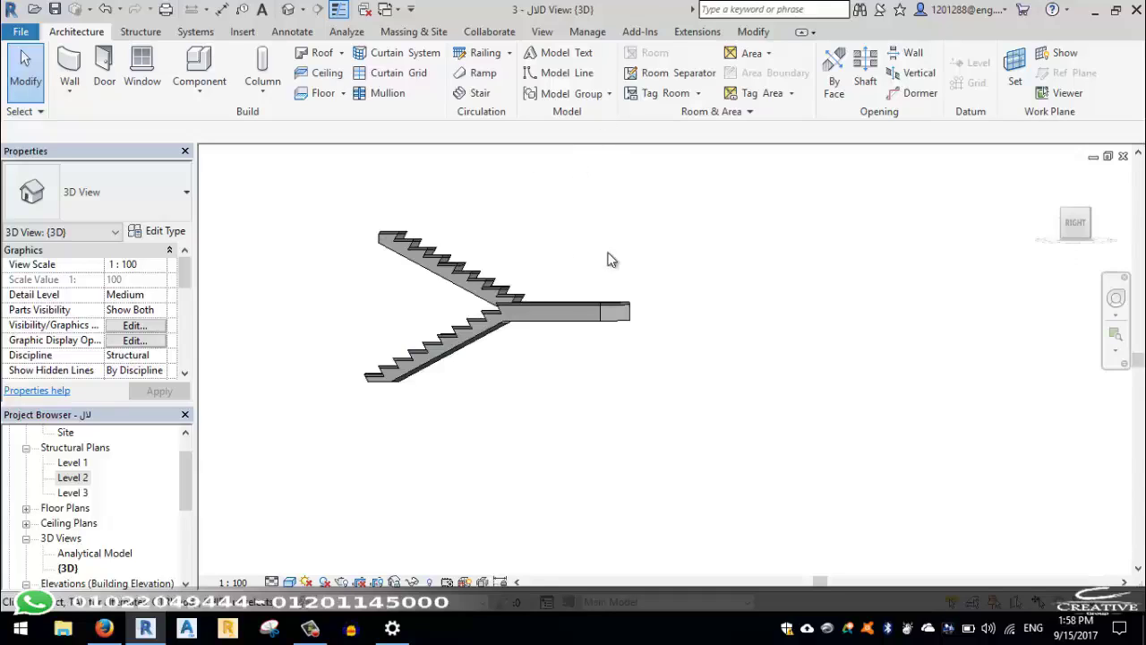
pyautogui.moveTo(549, 279)
pyautogui.keyDown('shift'); pyautogui.mouseDown(button='middle')
pyautogui.moveTo(619, 302)
pyautogui.moveTo(771, 300)
pyautogui.moveTo(501, 245)
pyautogui.moveTo(547, 296)
pyautogui.moveTo(545, 264)
pyautogui.mouseUp(button='middle'); pyautogui.keyUp('shift')
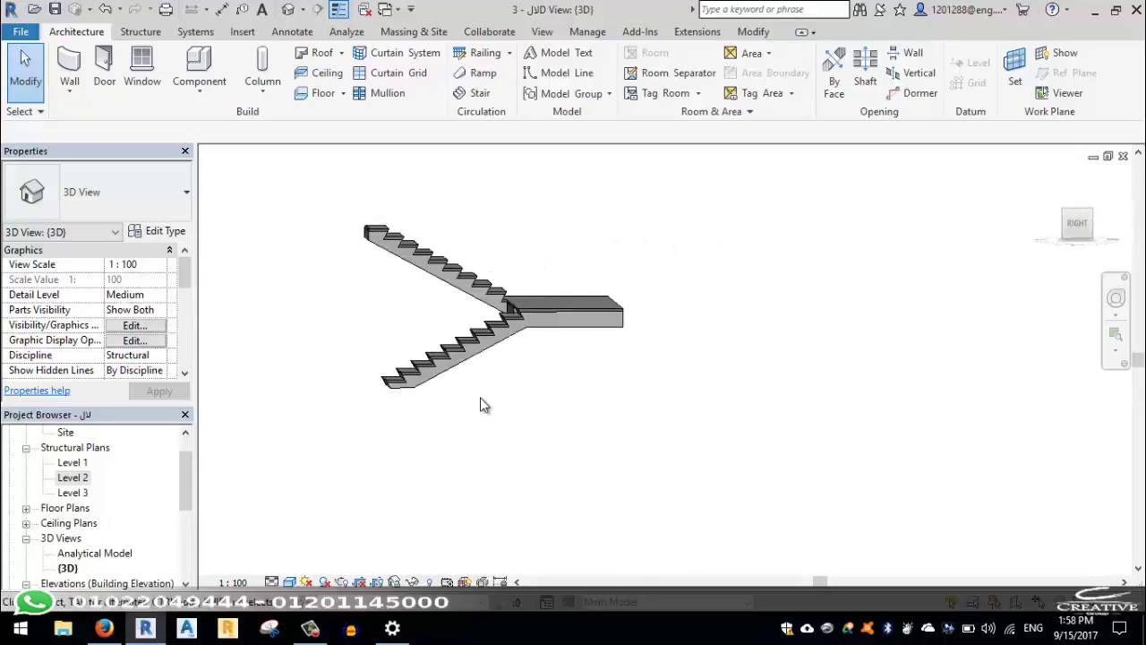
pyautogui.scroll(2, 524, 309)
pyautogui.moveTo(517, 301); pyautogui.dragTo(497, 284, button='middle')
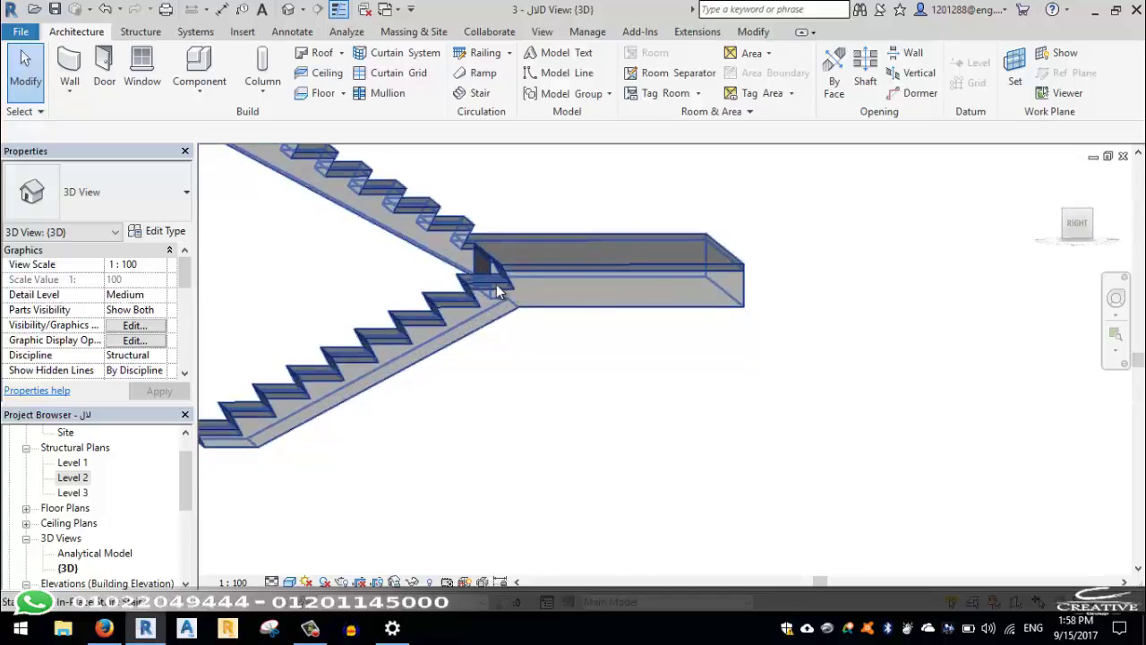
pyautogui.moveTo(690, 311); pyautogui.dragTo(806, 325, button='middle')
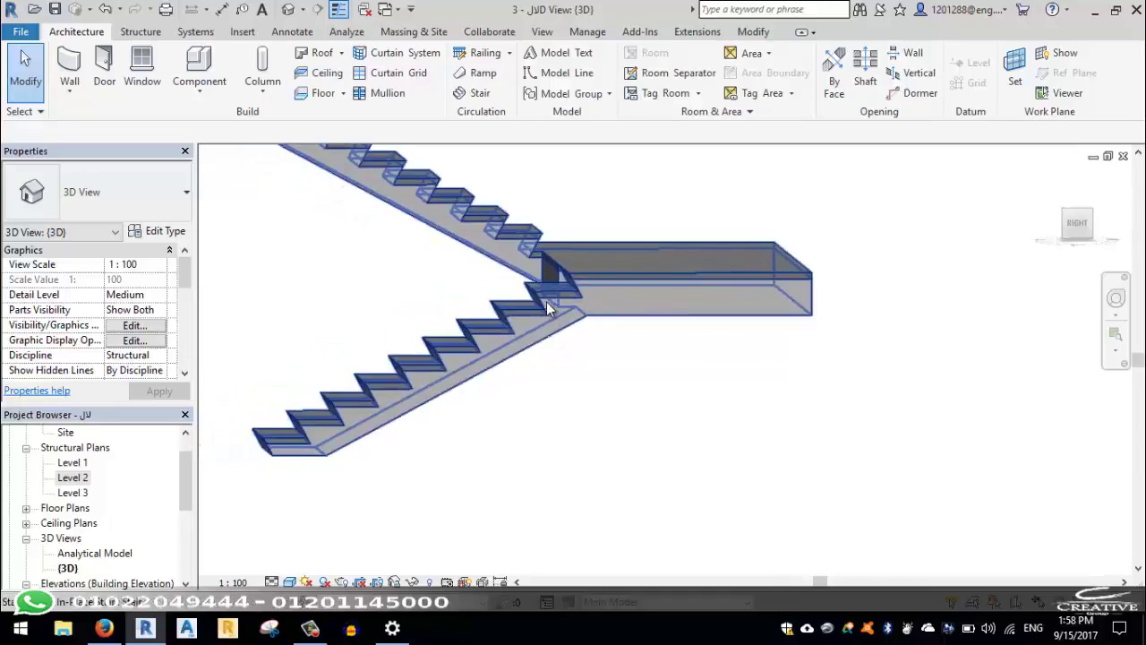
pyautogui.moveTo(546, 302)
pyautogui.keyDown('shift'); pyautogui.mouseDown(button='middle')
pyautogui.moveTo(492, 335)
pyautogui.moveTo(461, 327)
pyautogui.moveTo(444, 384)
pyautogui.moveTo(433, 343)
pyautogui.moveTo(462, 391)
pyautogui.moveTo(507, 425)
pyautogui.mouseUp(button='middle'); pyautogui.keyUp('shift')
pyautogui.scroll(3, 453, 334)
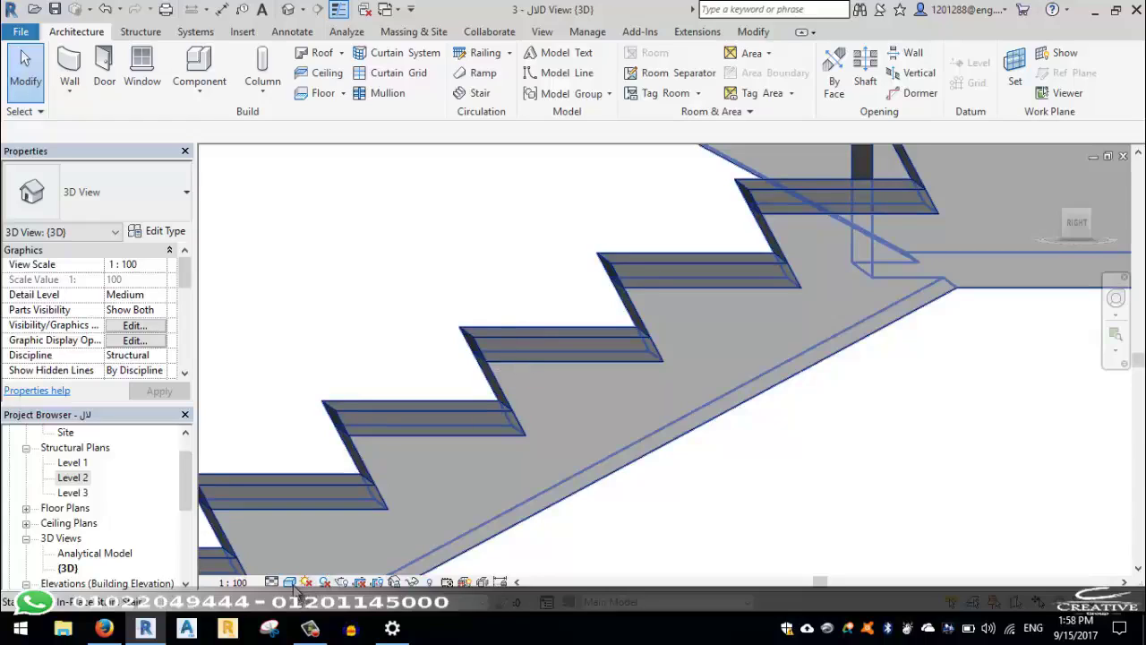
# Switch the 3D view to the Realistic visual style, zoom out, and select the stair
pyautogui.click(290, 582)
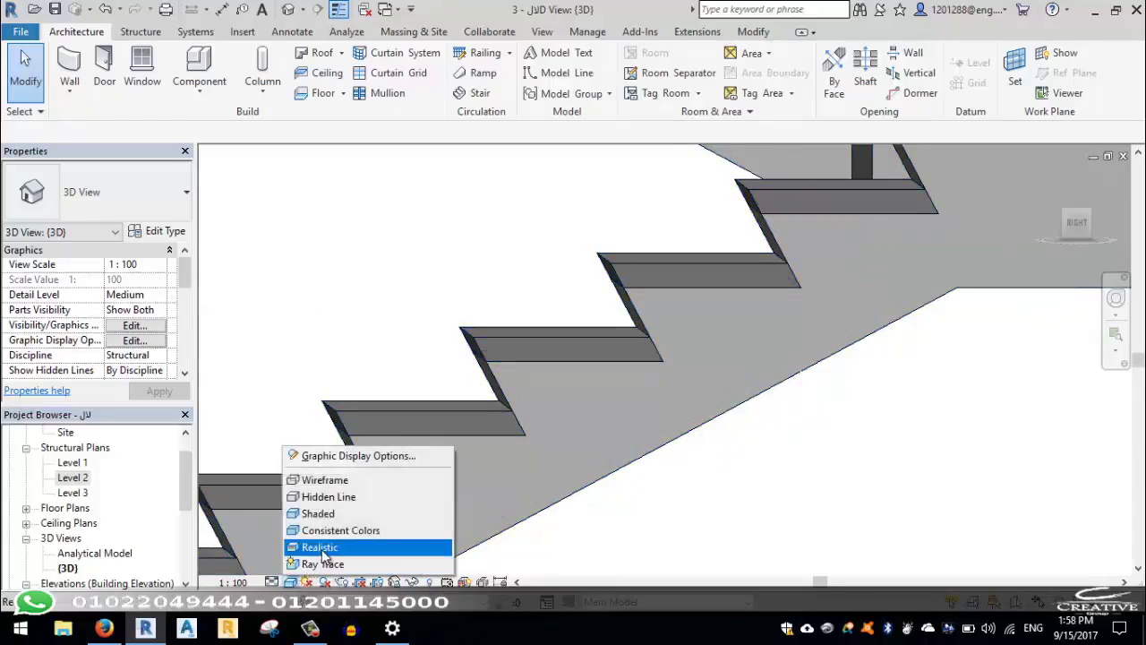
pyautogui.click(327, 548)
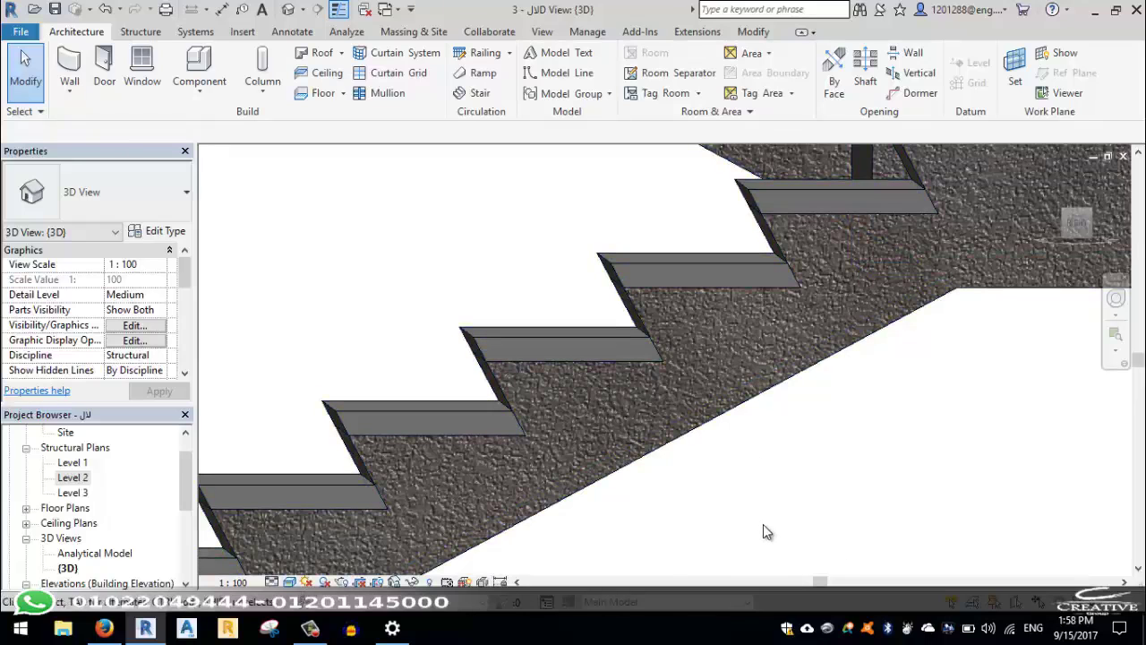
pyautogui.scroll(-1, 740, 466)
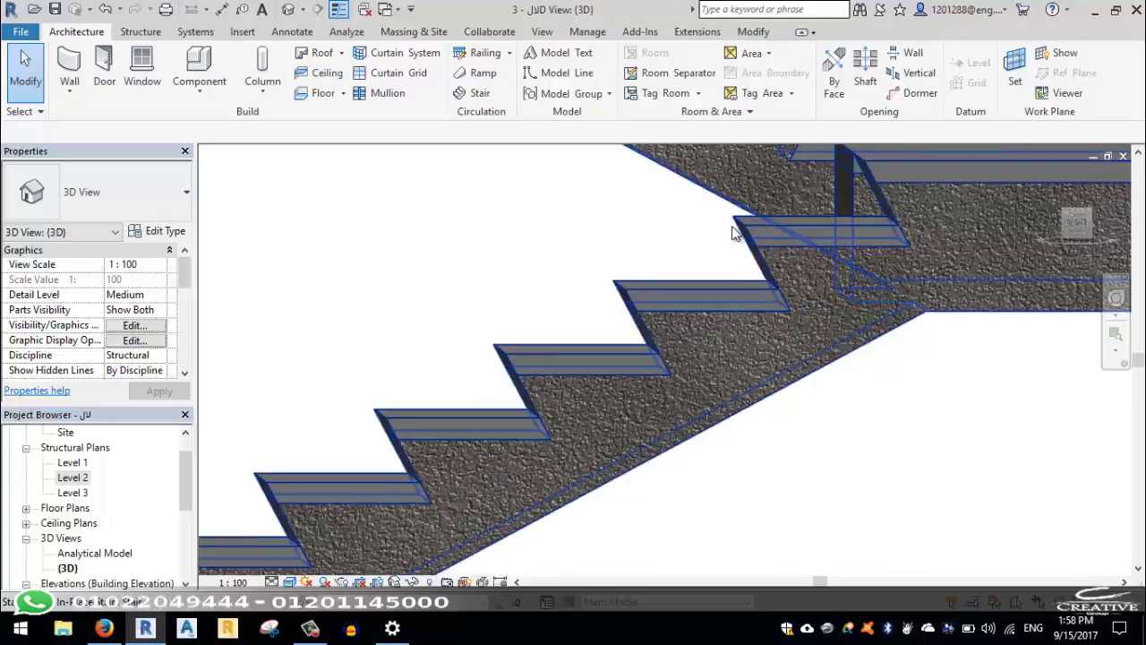
pyautogui.scroll(-1, 788, 329)
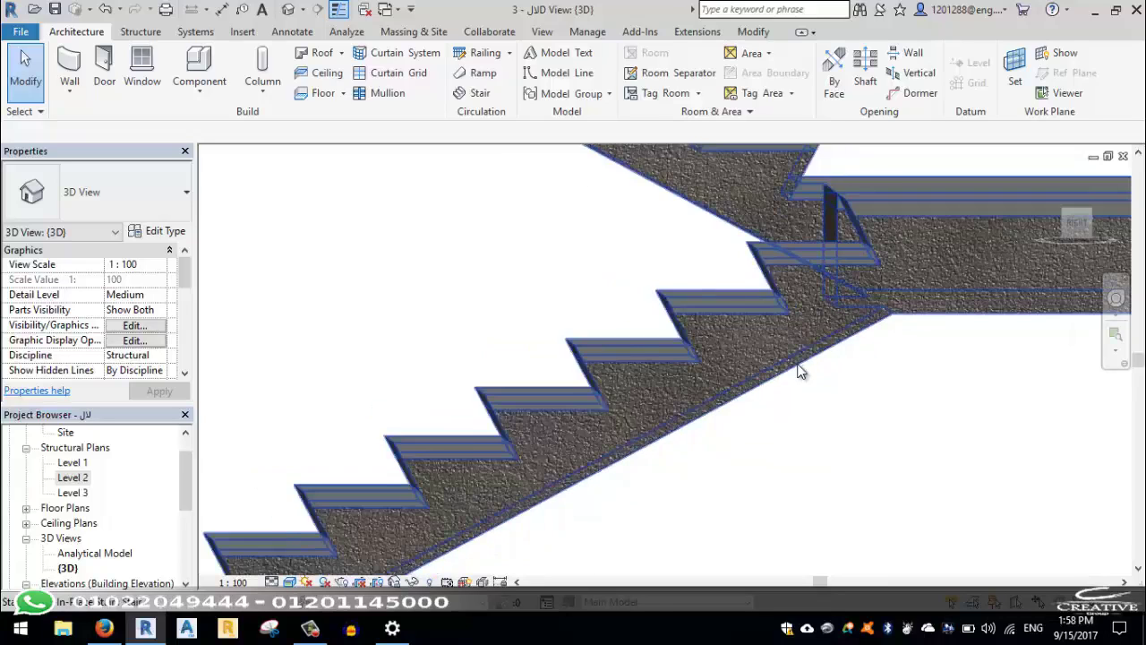
pyautogui.scroll(-1, 798, 376)
pyautogui.click(607, 430)
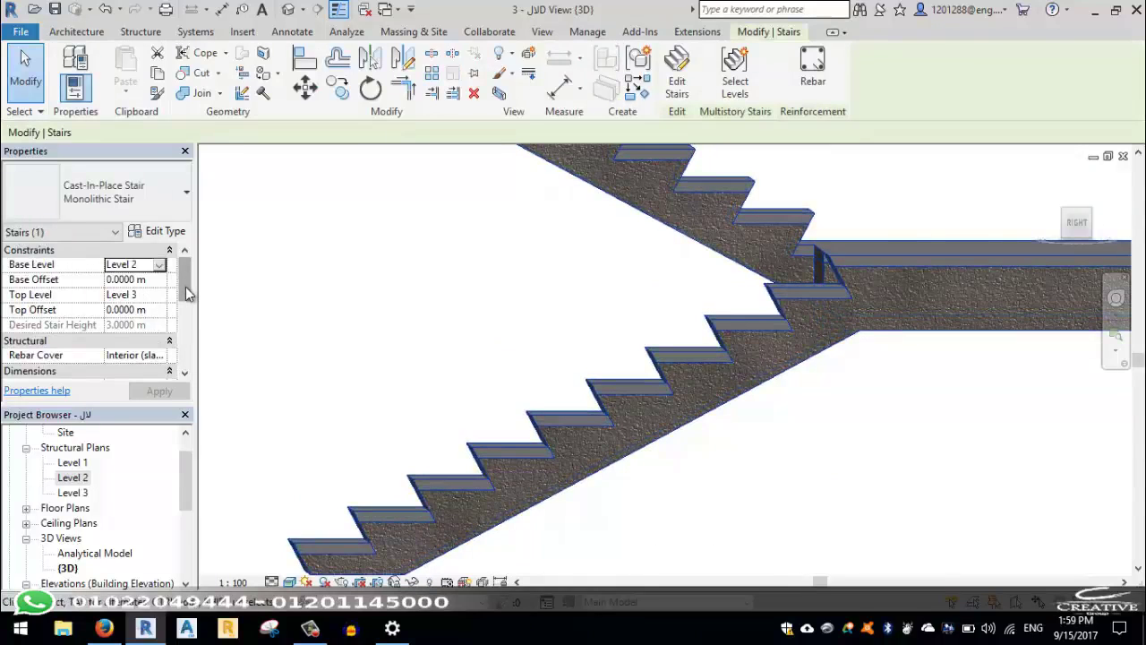
# Open the Monolithic Stair's Type Properties, review the Stair Calculator, then open the 25 mm Nosing run type
pyautogui.click(184, 231)
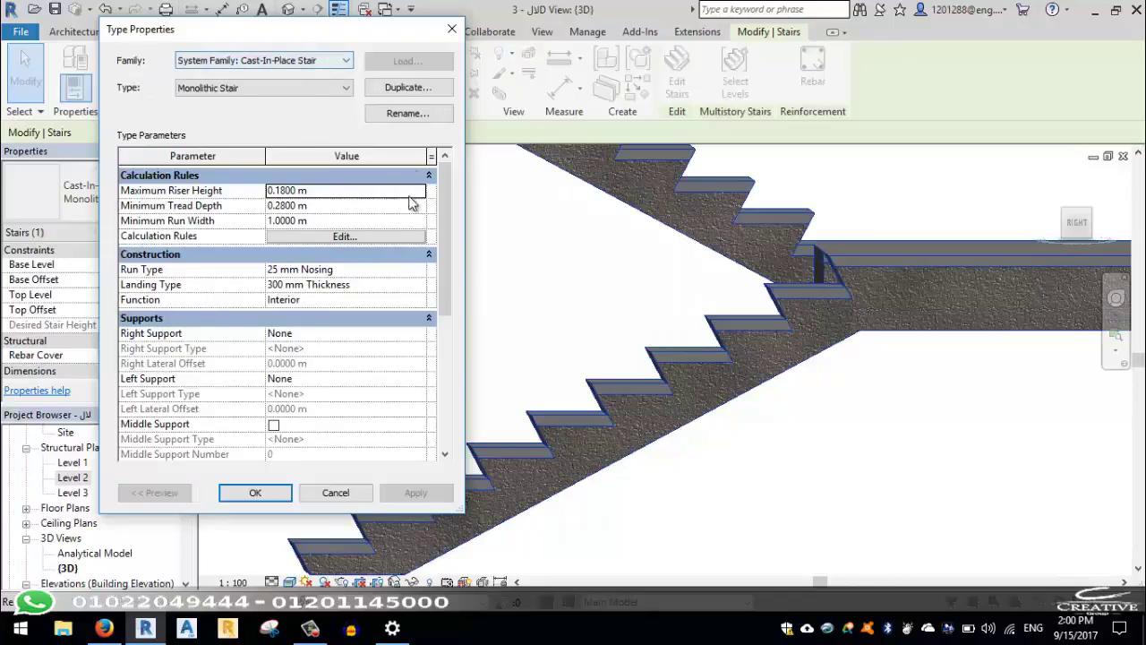
pyautogui.moveTo(390, 43); pyautogui.dragTo(448, 60)
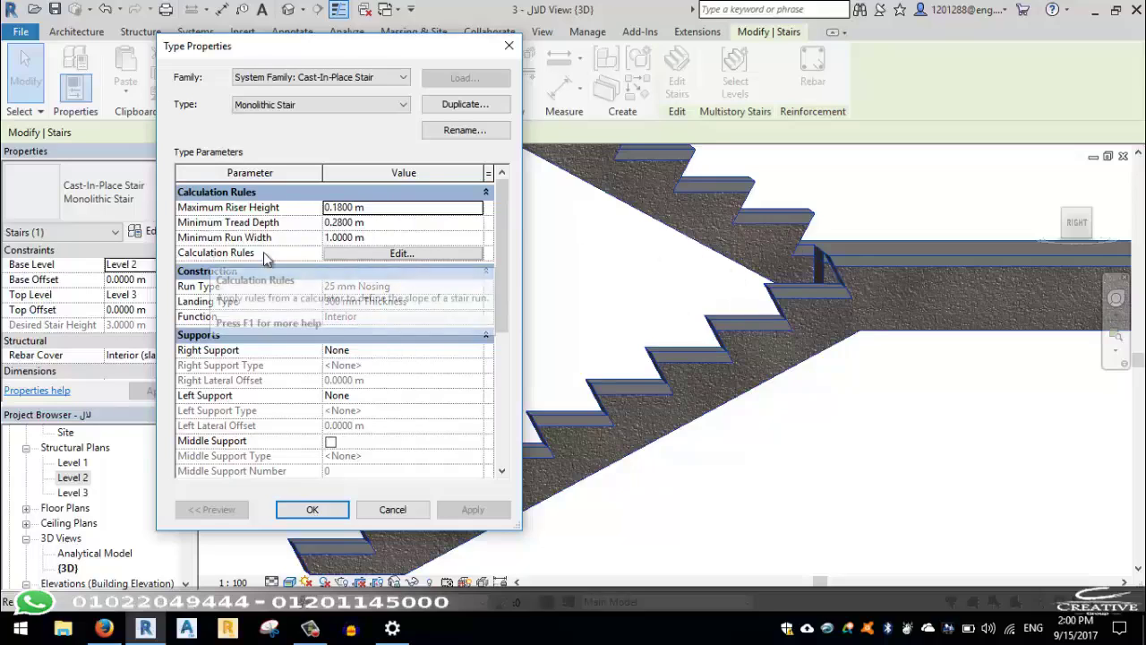
pyautogui.click(400, 253)
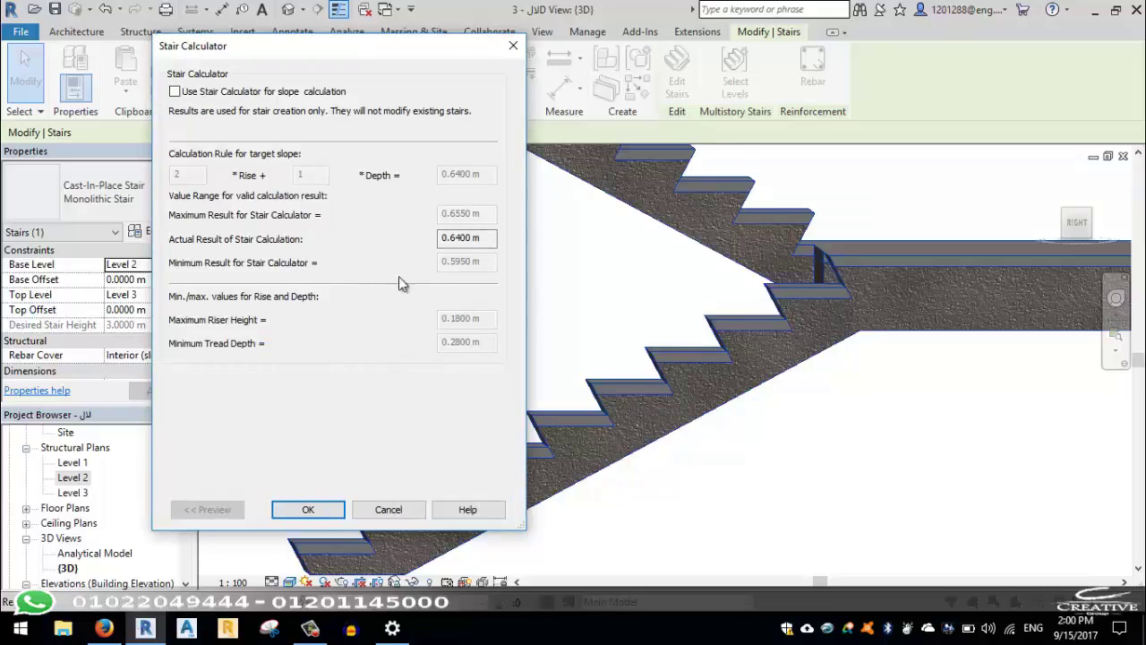
pyautogui.click(308, 508)
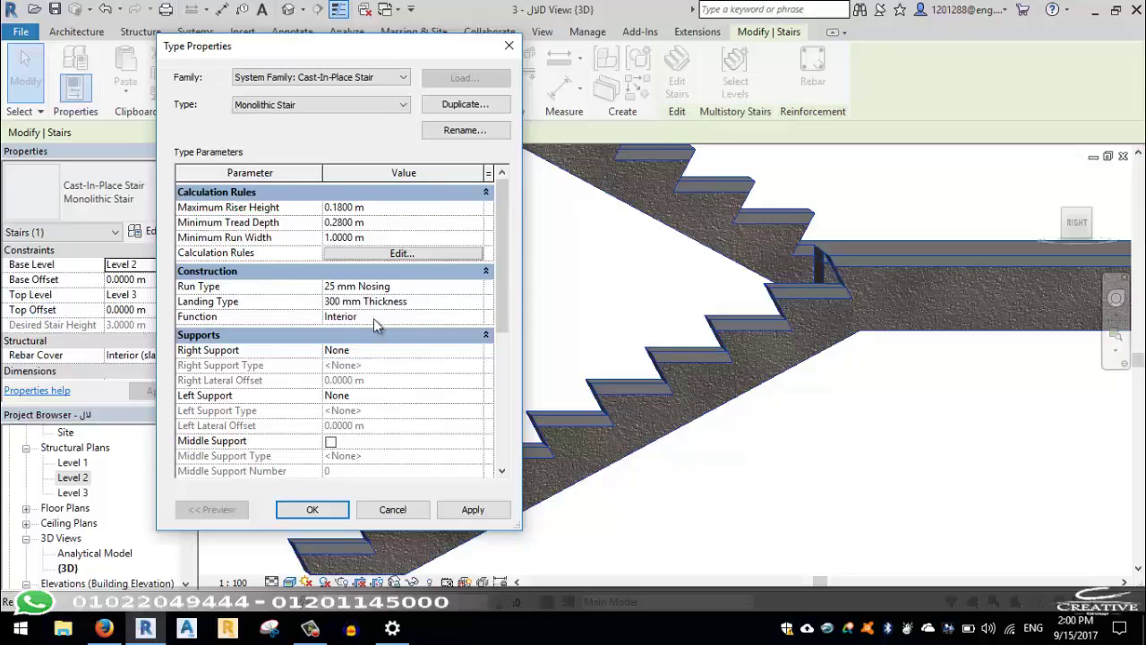
pyautogui.click(476, 287)
pyautogui.click(477, 286)
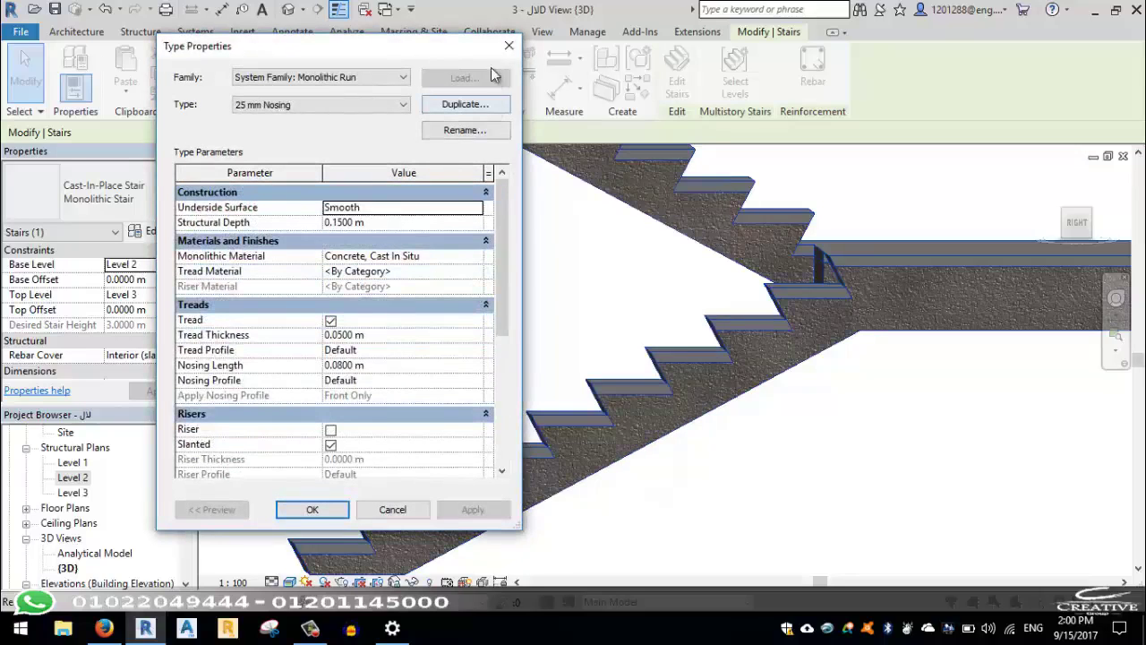
# Set the 25 mm Nosing run type's Structural Depth to 0.3 m and reopen its properties
pyautogui.press('Escape')
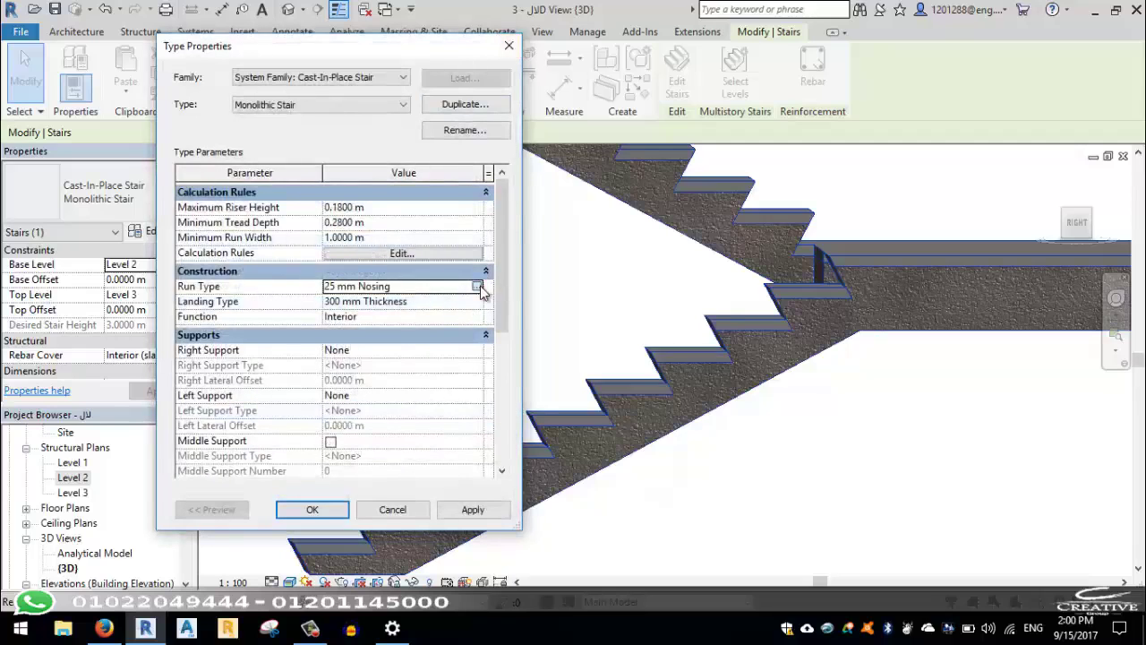
pyautogui.click(478, 286)
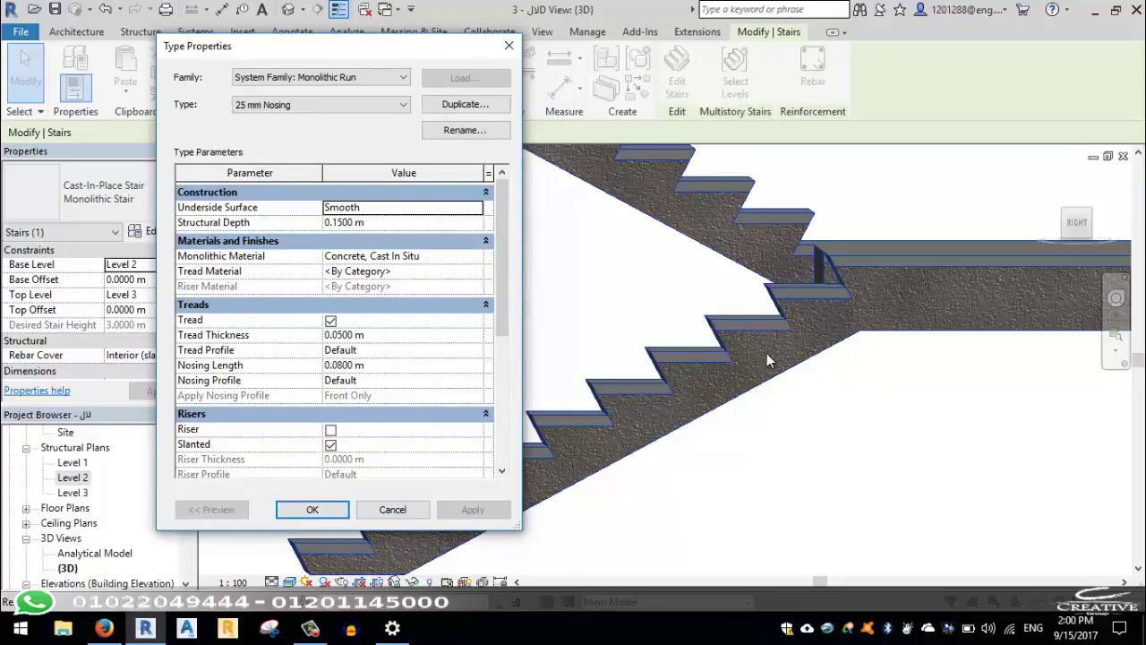
pyautogui.click(402, 225)
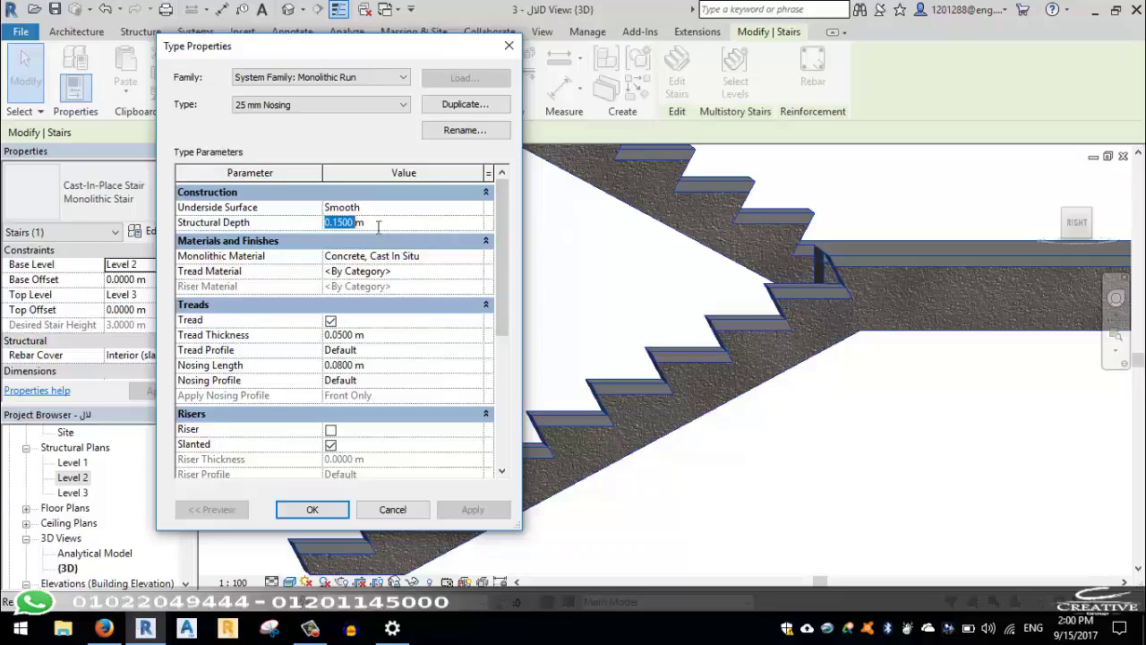
pyautogui.write('0.3m')
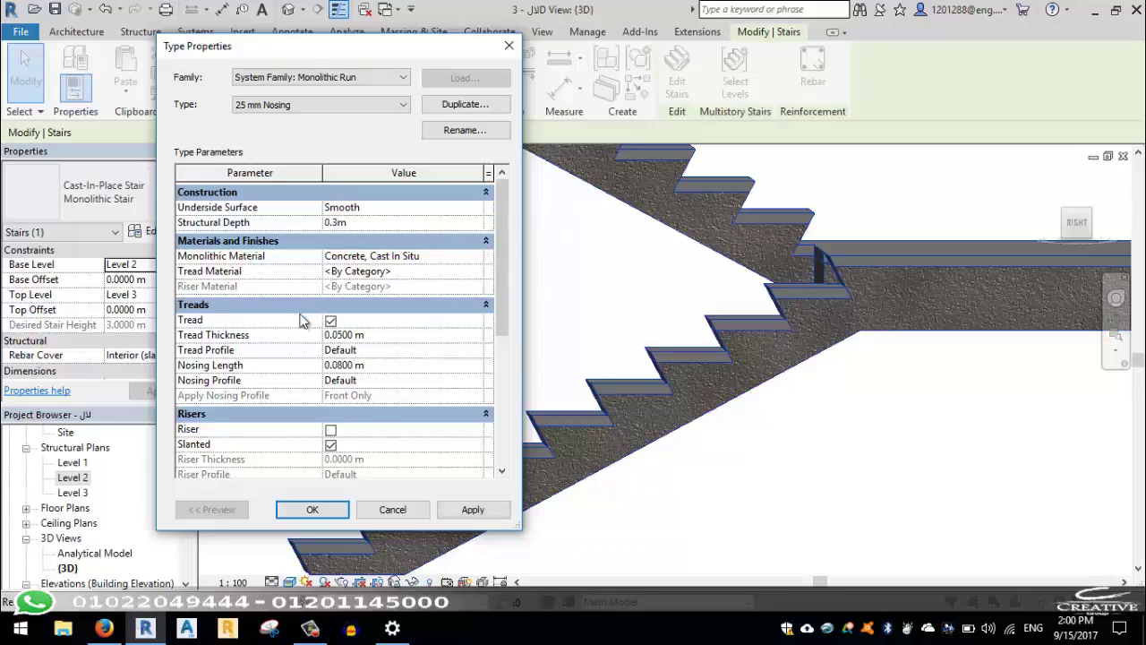
pyautogui.click(493, 509)
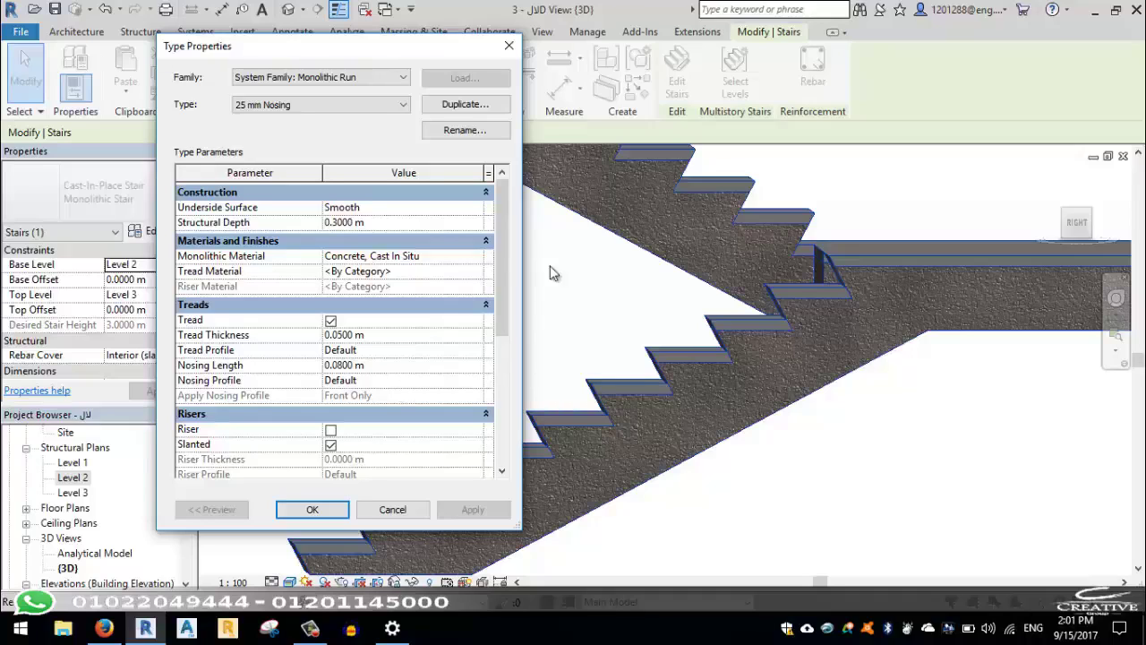
pyautogui.click(392, 509)
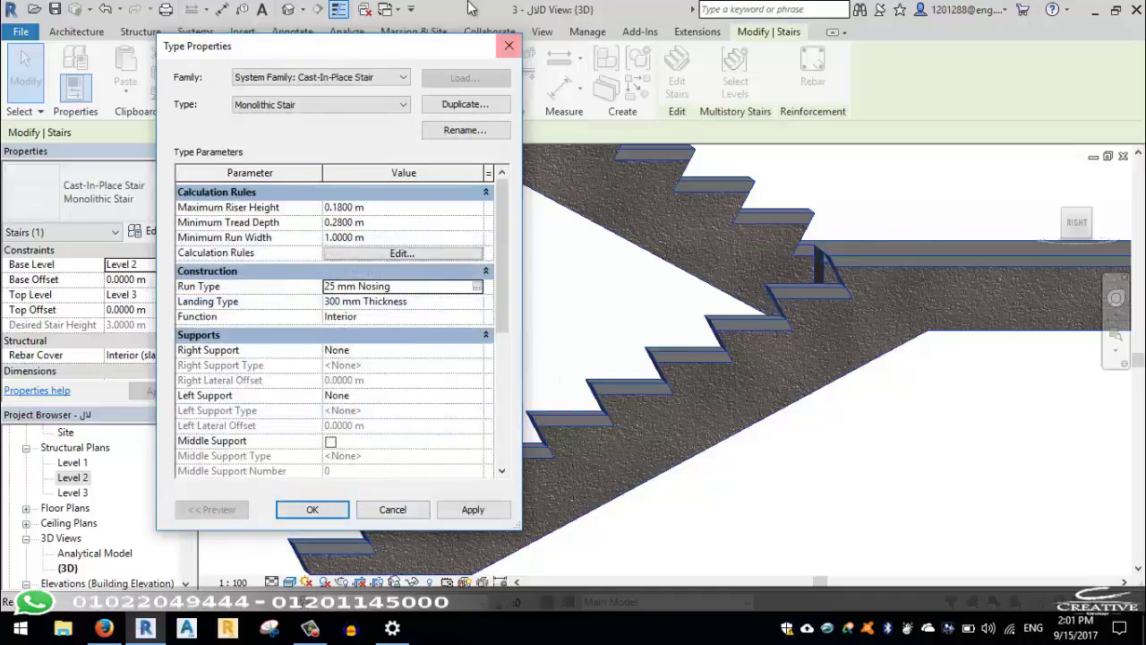
pyautogui.click(478, 287)
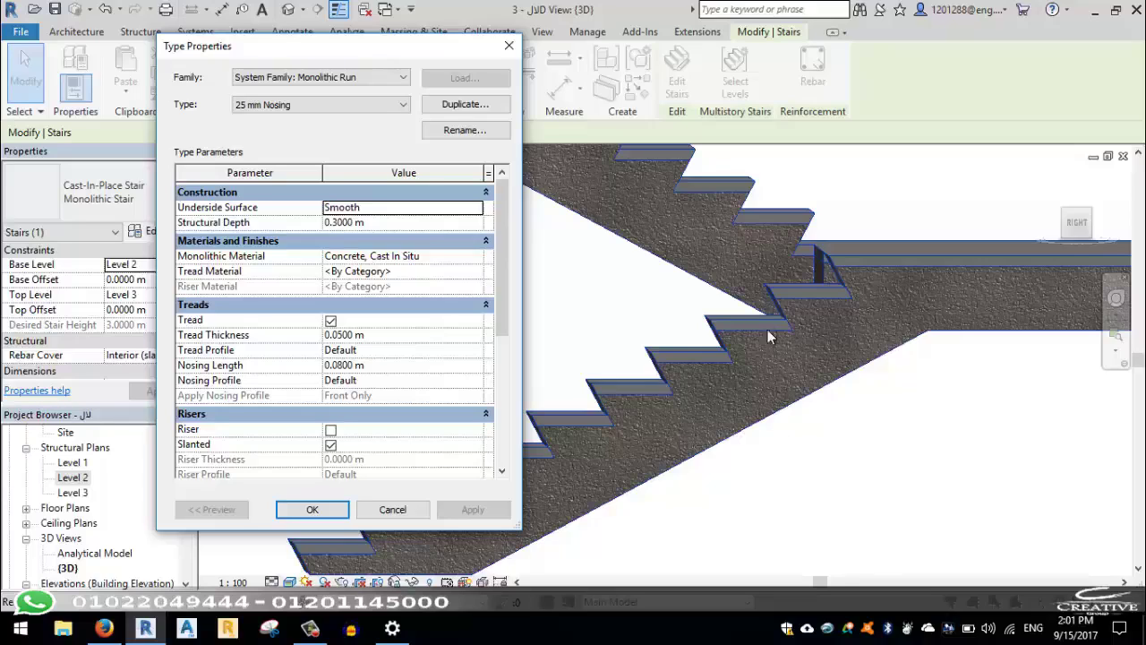
# Change the 25 mm Nosing run type's Structural Depth to 0.2 m and apply it
pyautogui.click(363, 222)
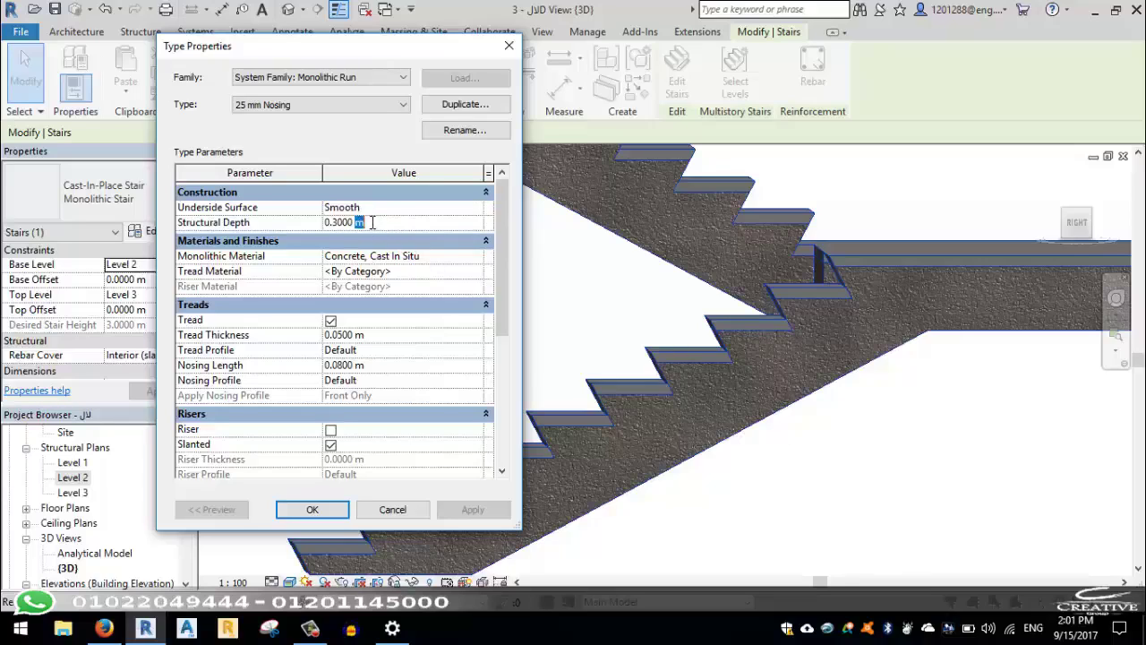
pyautogui.moveTo(366, 222); pyautogui.dragTo(340, 222)
pyautogui.doubleClick(340, 222)
pyautogui.write('0.')
pyautogui.write('2m')
pyautogui.click(483, 509)
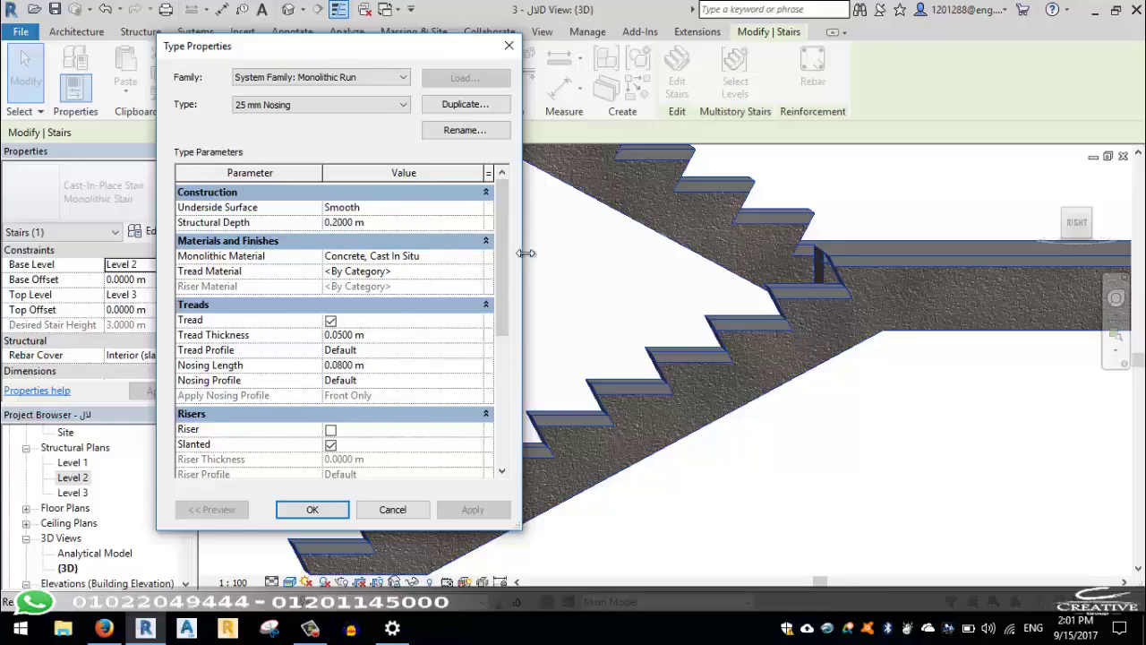
pyautogui.moveTo(501, 240); pyautogui.dragTo(501, 267)
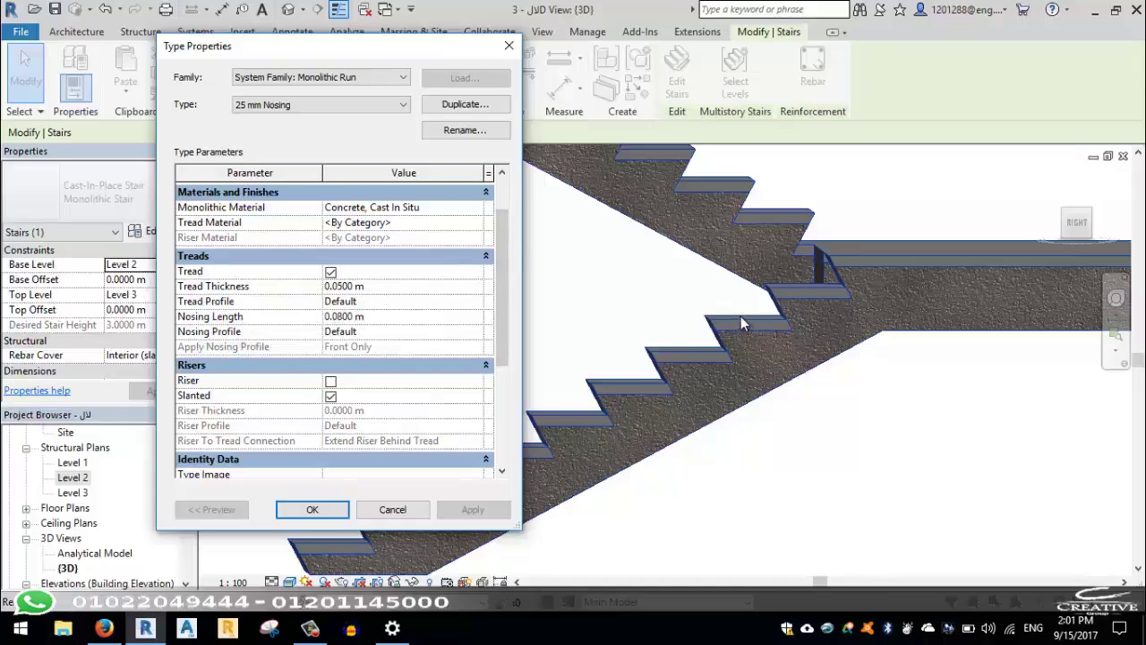
pyautogui.click(330, 271)
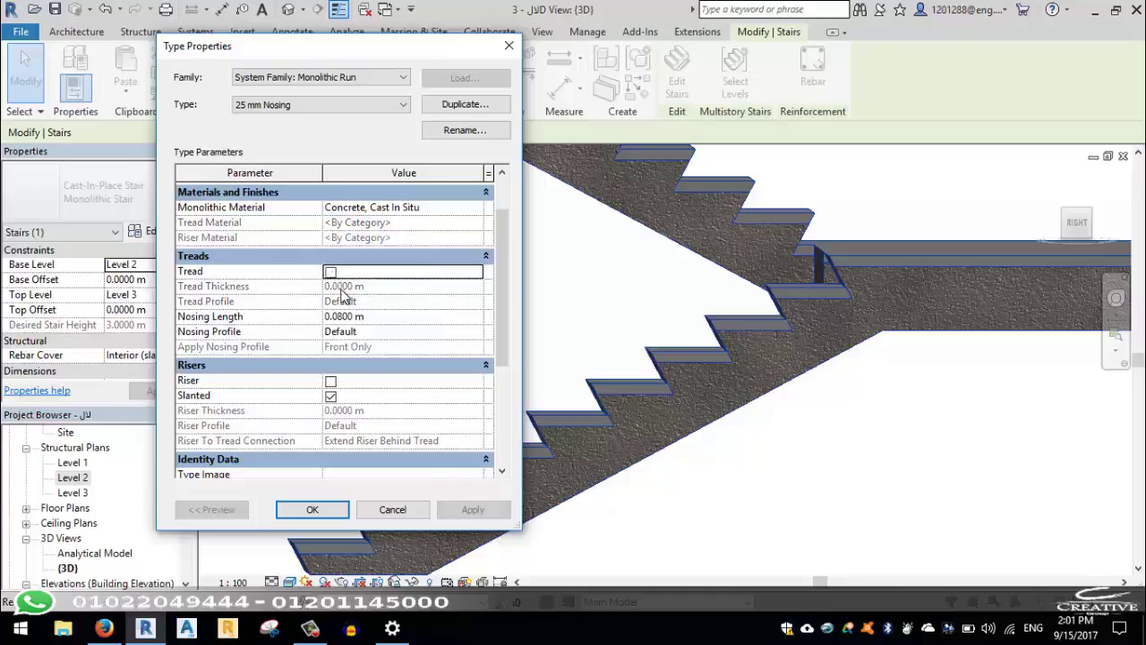
pyautogui.click(470, 509)
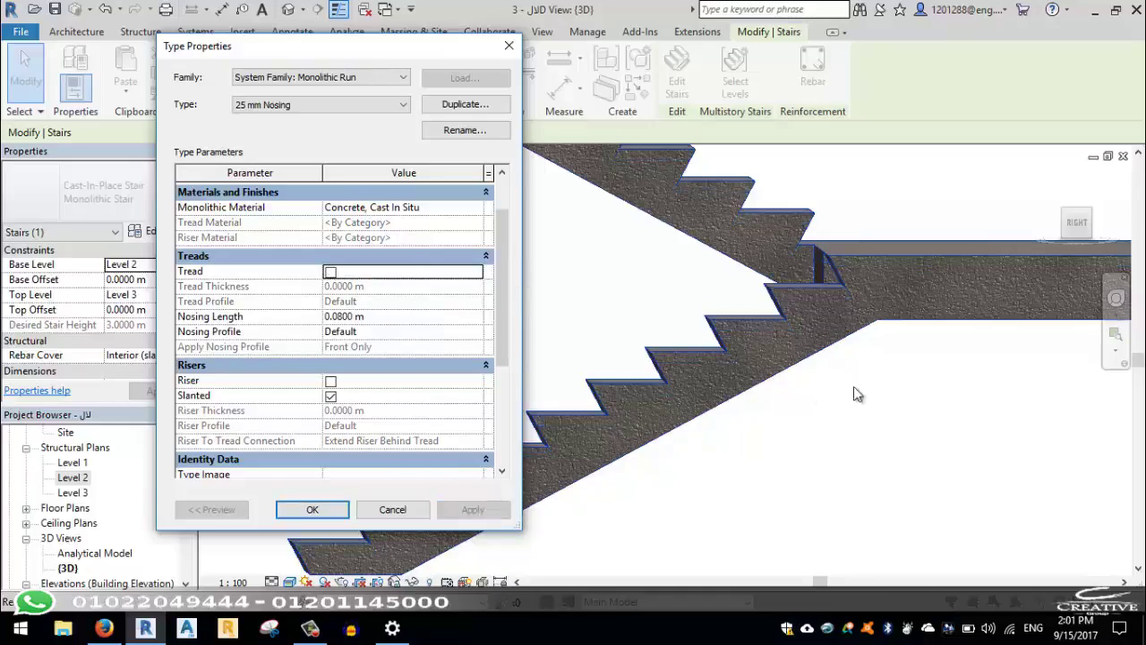
pyautogui.click(331, 272)
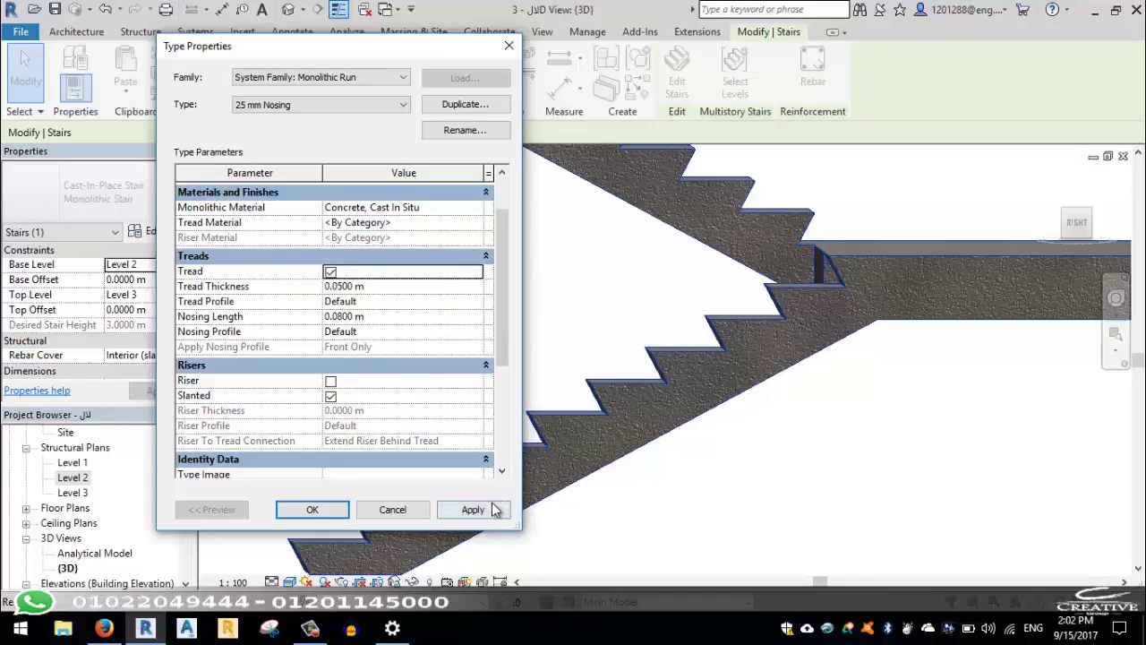
pyautogui.click(488, 509)
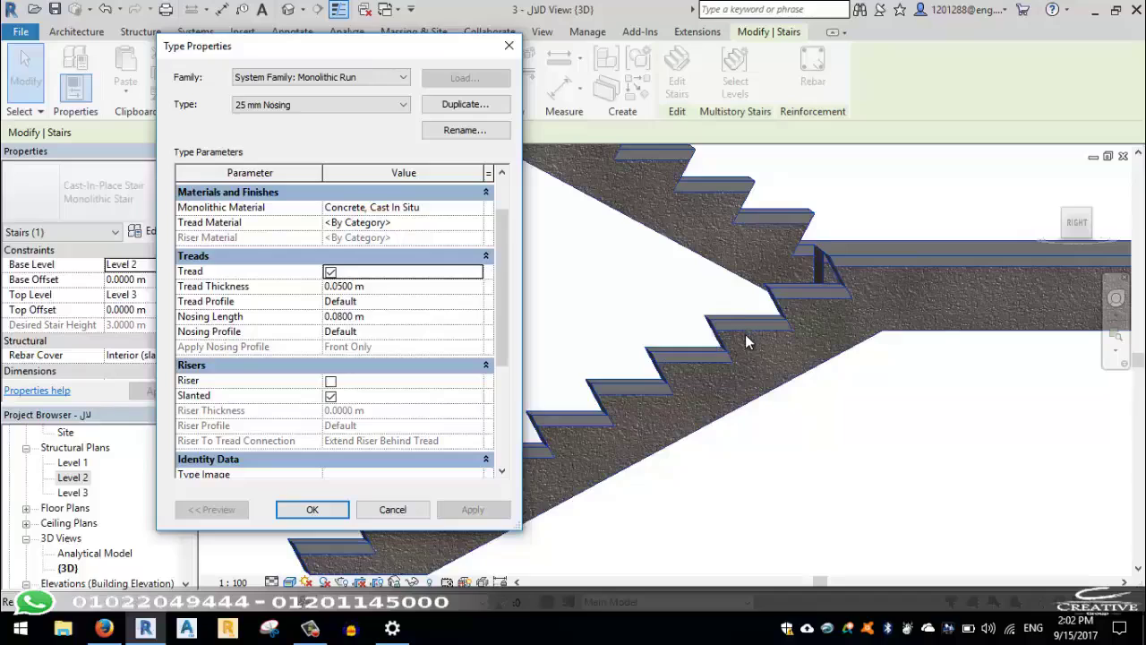
pyautogui.doubleClick(350, 286)
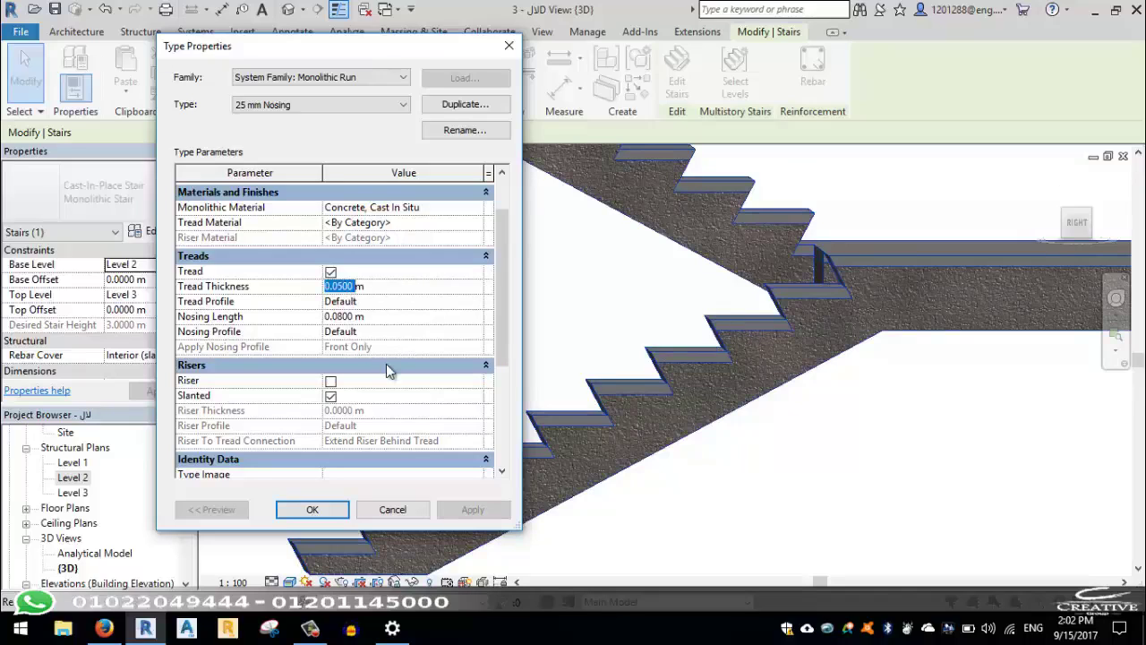
pyautogui.click(433, 304)
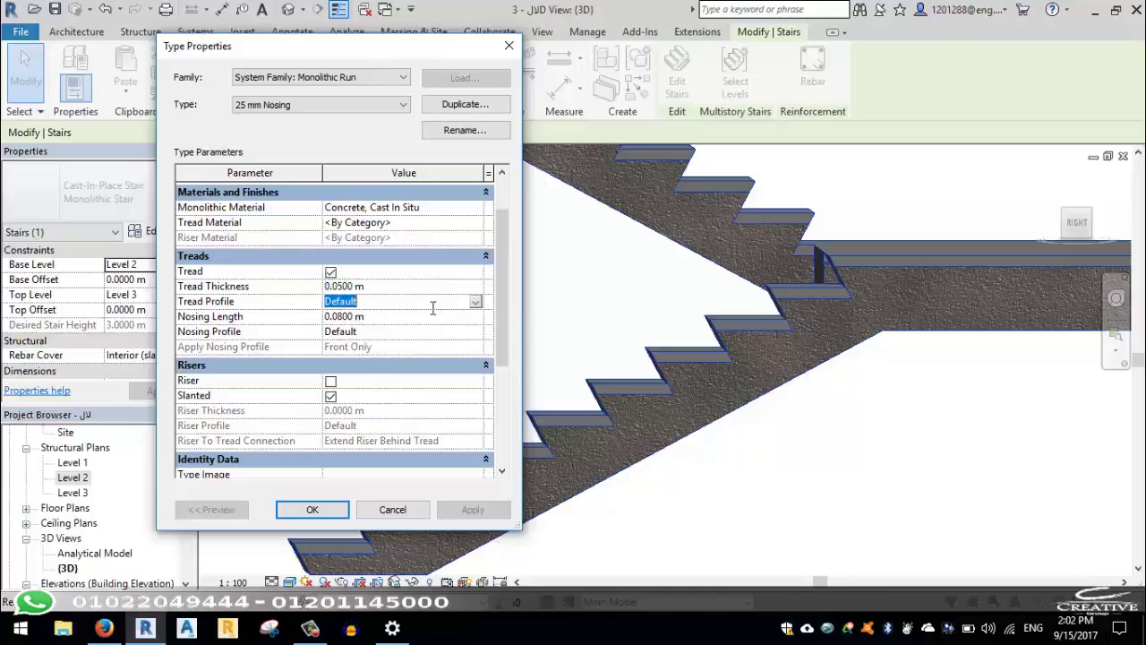
pyautogui.click(476, 302)
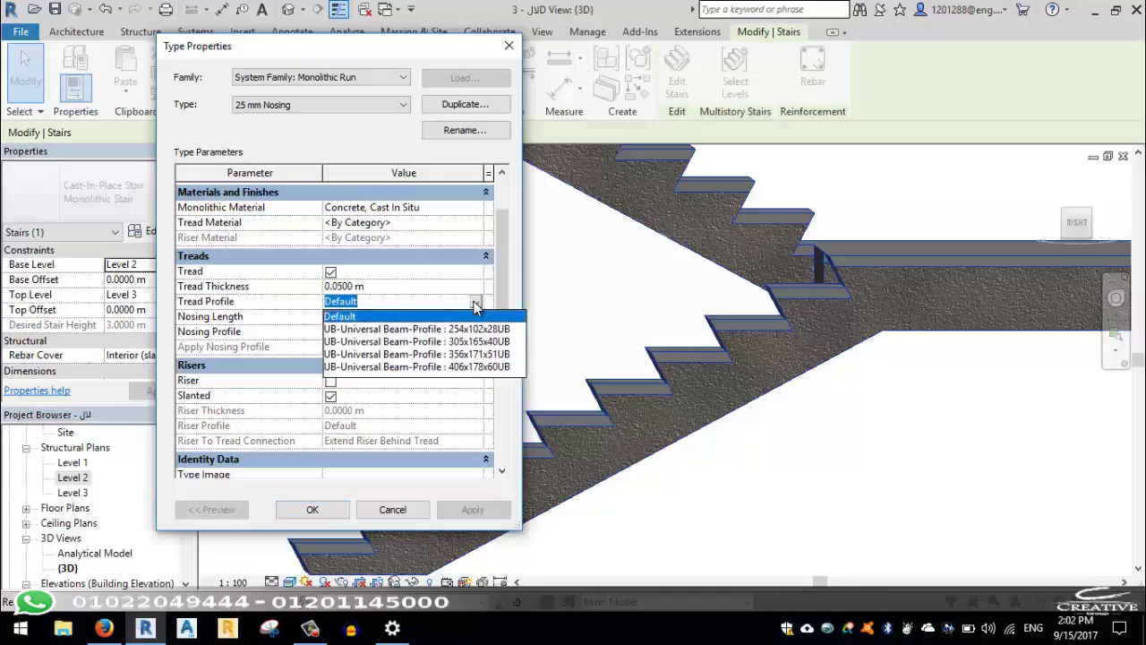
pyautogui.click(397, 329)
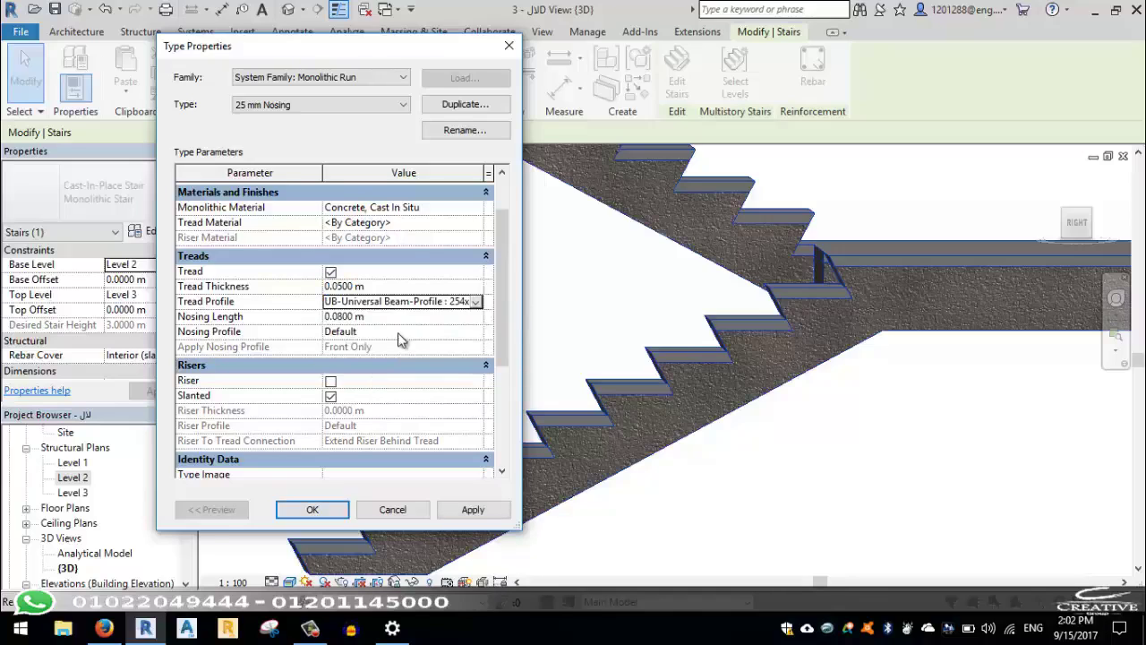
pyautogui.click(472, 509)
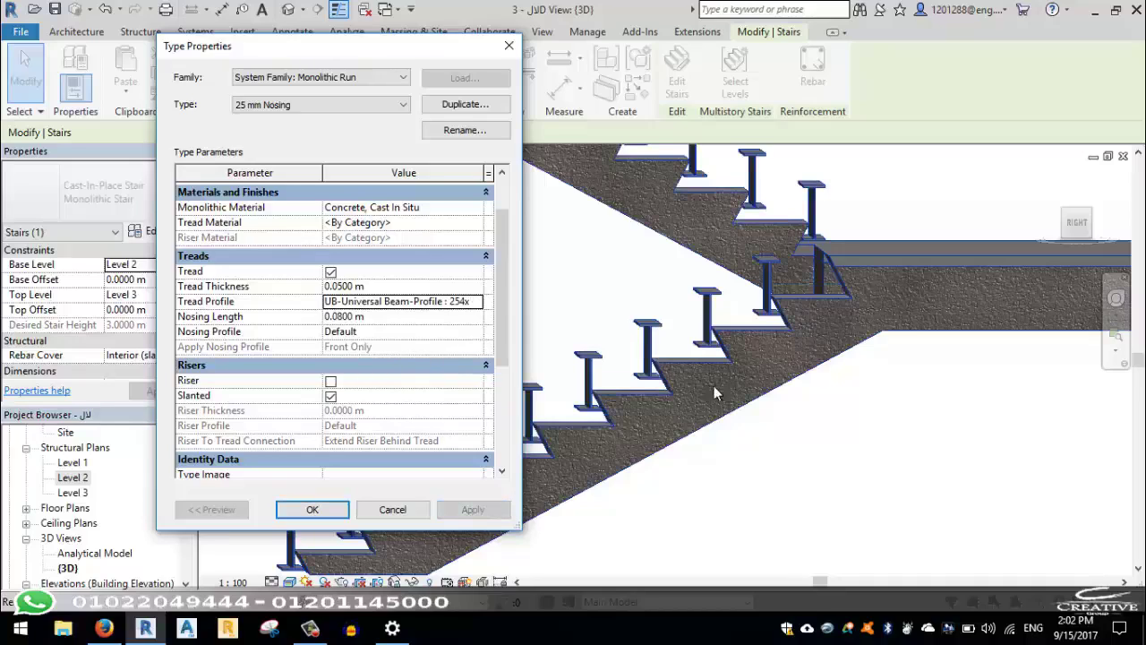
pyautogui.click(476, 301)
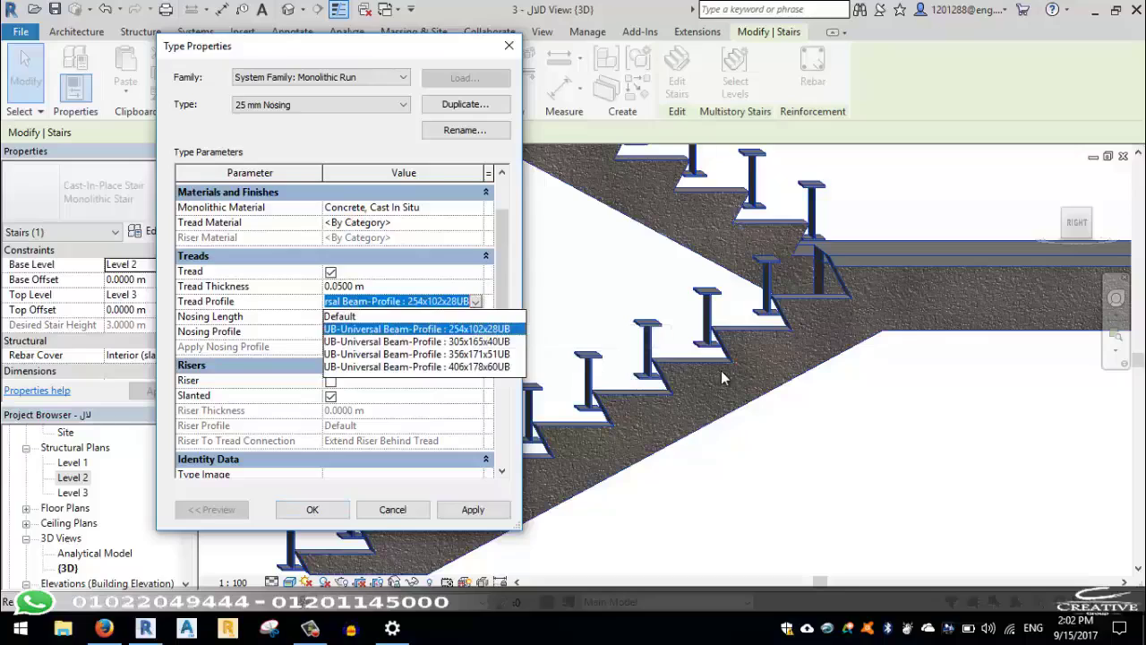
pyautogui.click(443, 316)
pyautogui.click(478, 512)
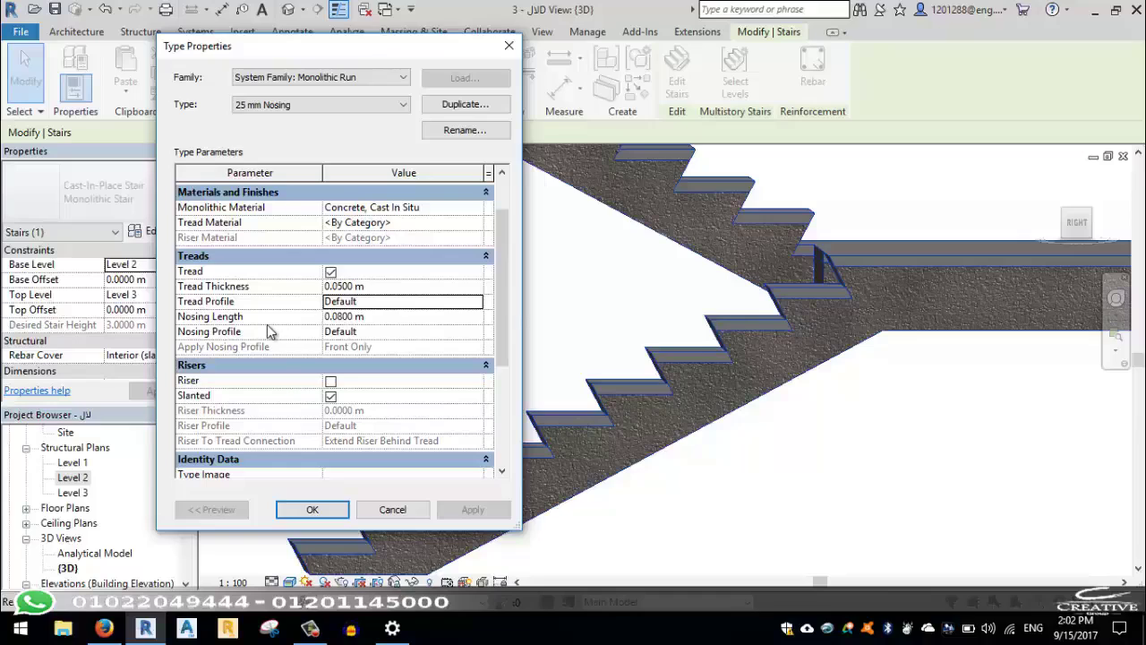
# Try a 1 m Nosing Length on the run, then apply 0.08 m again
pyautogui.click(341, 316)
pyautogui.doubleClick(340, 316)
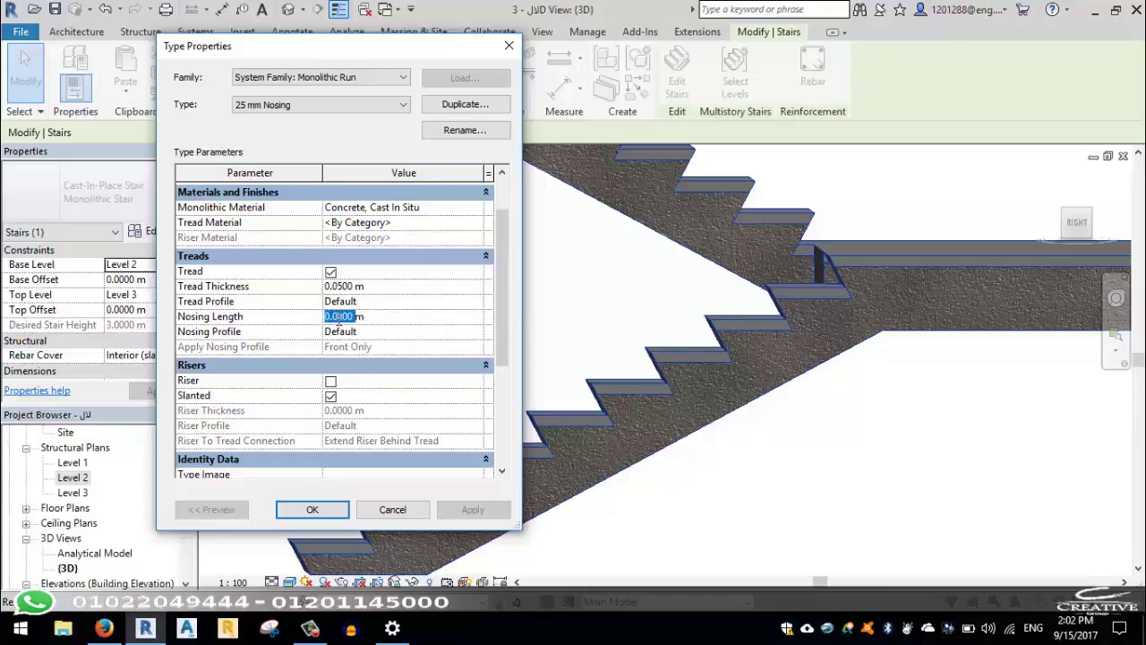
pyautogui.write('1')
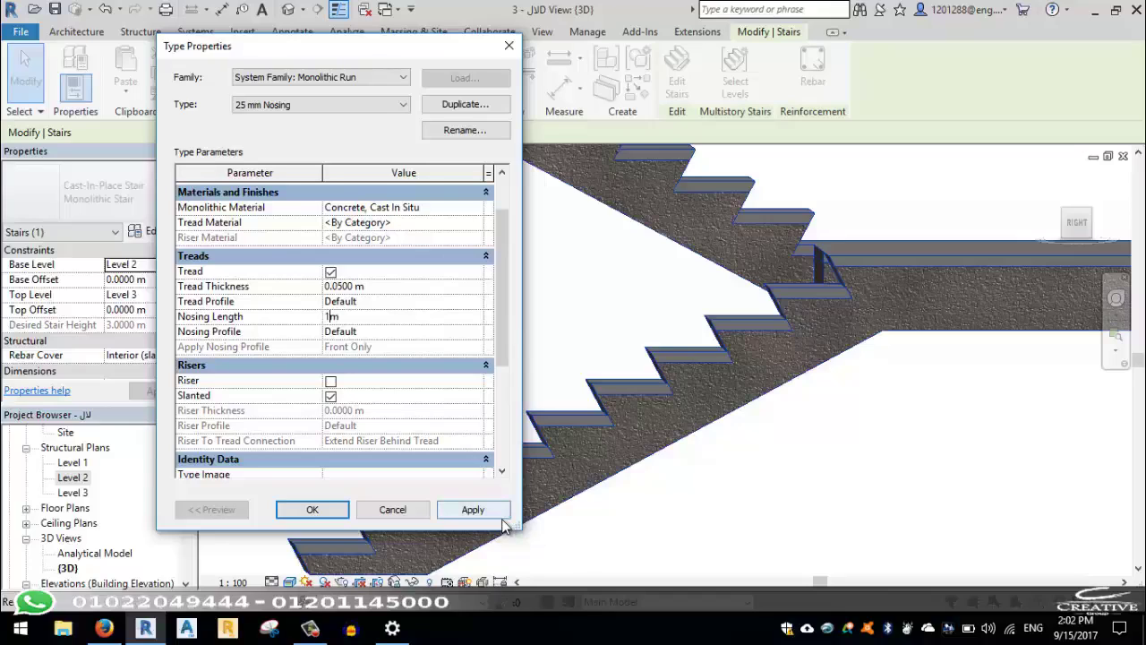
pyautogui.click(505, 514)
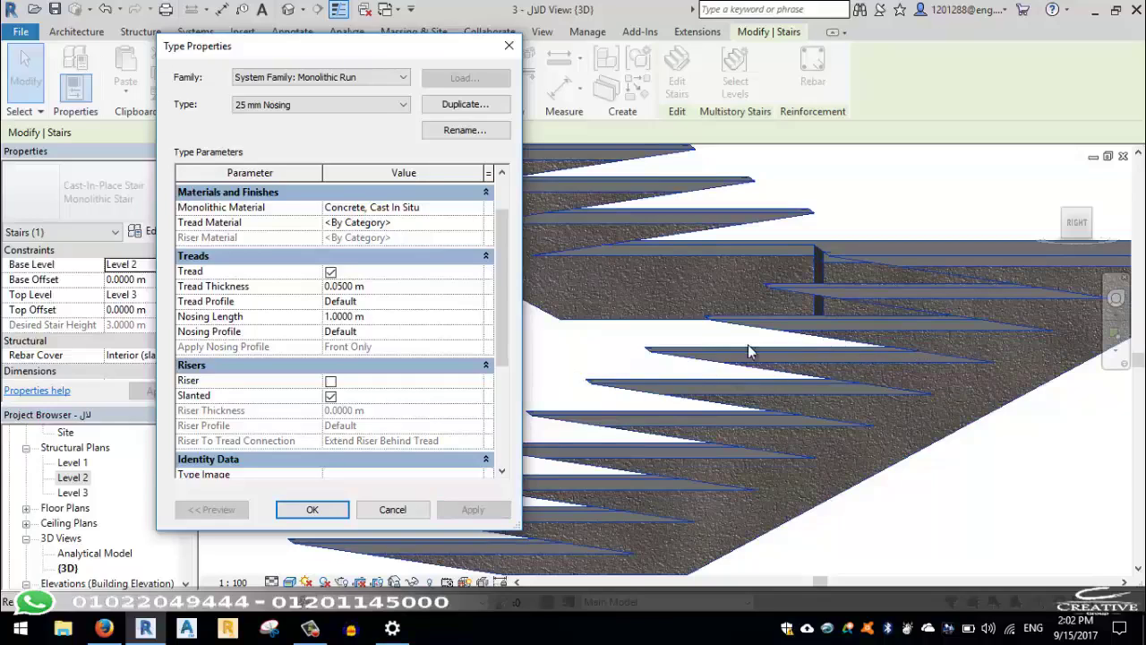
pyautogui.click(348, 320)
pyautogui.doubleClick(340, 314)
pyautogui.write('0.08m')
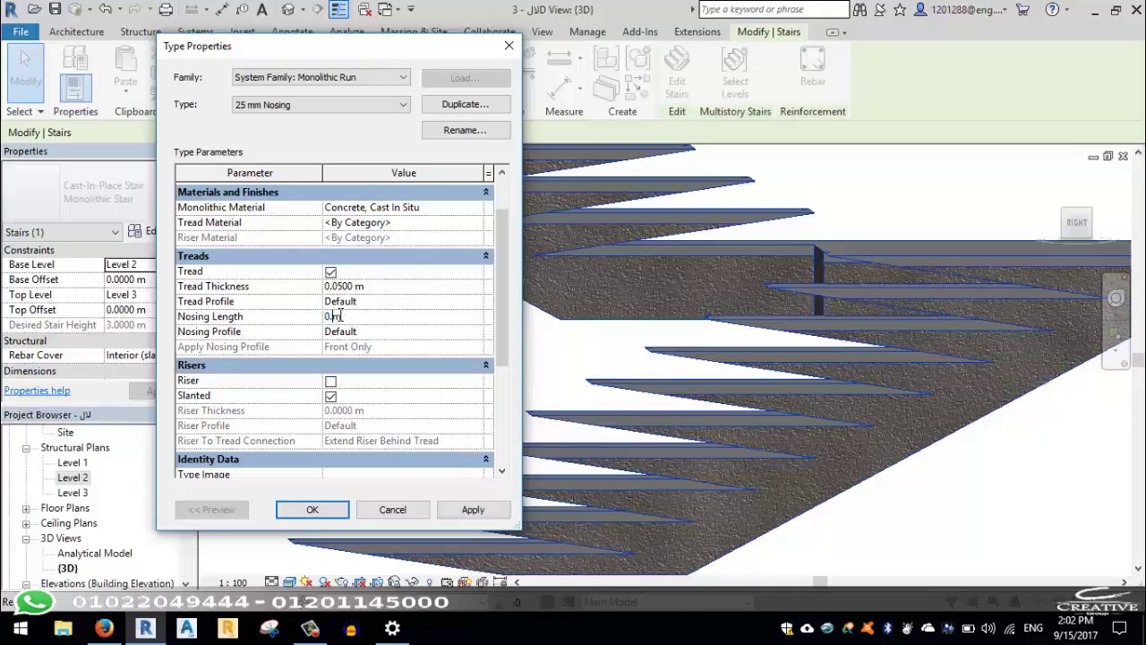
pyautogui.click(473, 508)
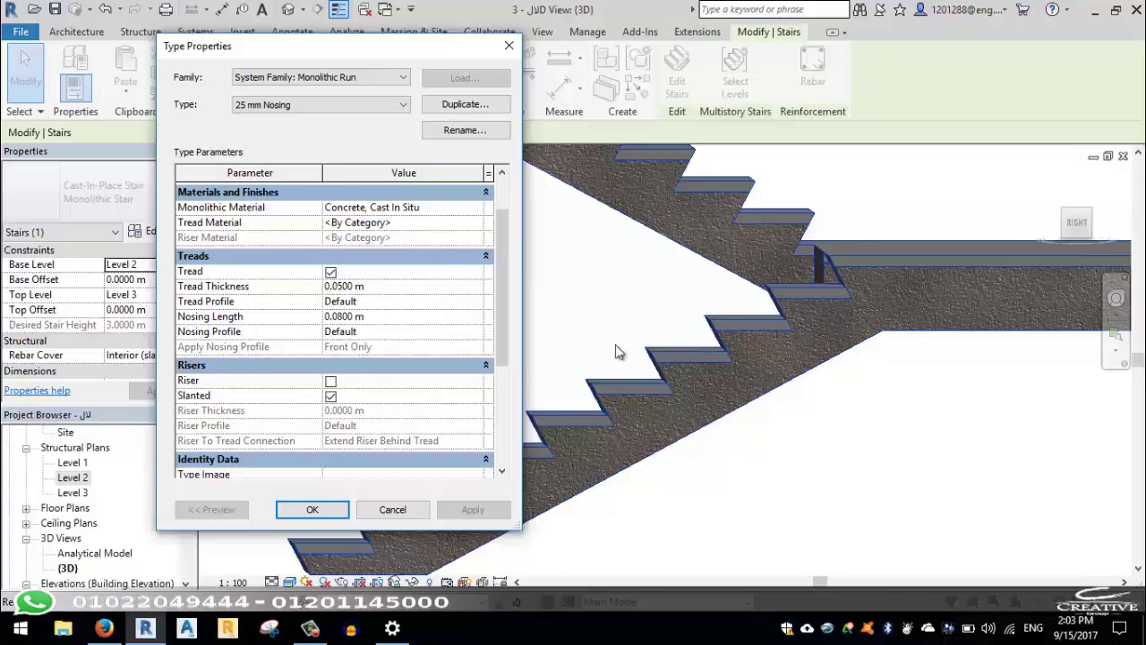
# Apply a 0.3 m Nosing Length to compare, then restore it to 0.08 m
pyautogui.click(338, 318)
pyautogui.doubleClick(338, 319)
pyautogui.write('2')
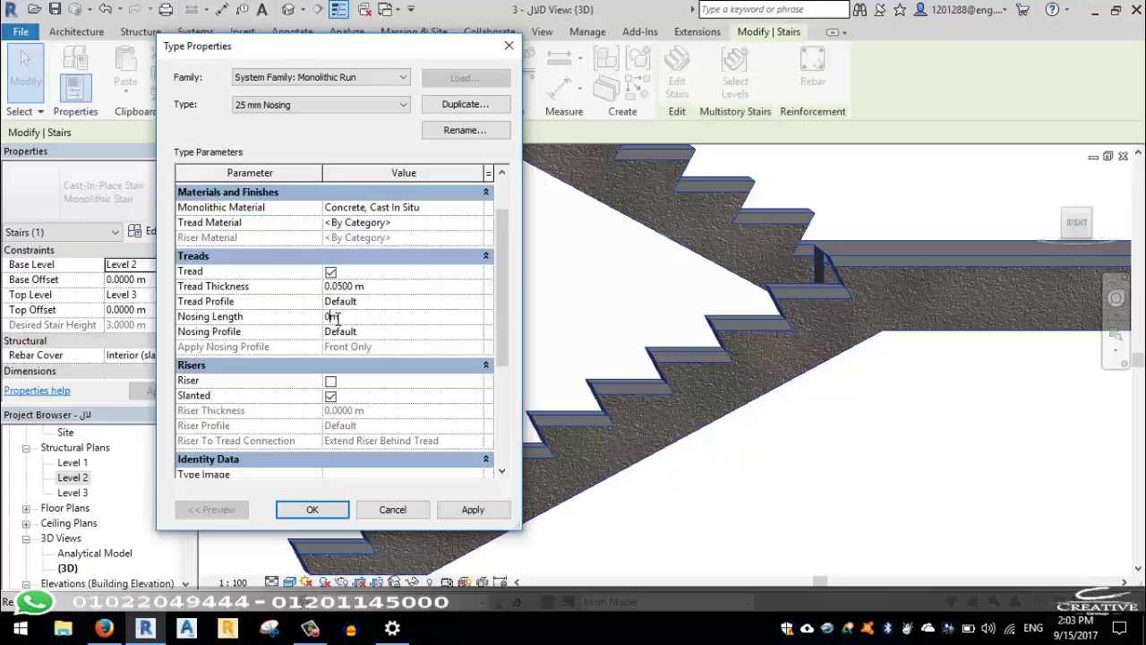
pyautogui.doubleClick(336, 316)
pyautogui.write('0')
pyautogui.click(495, 509)
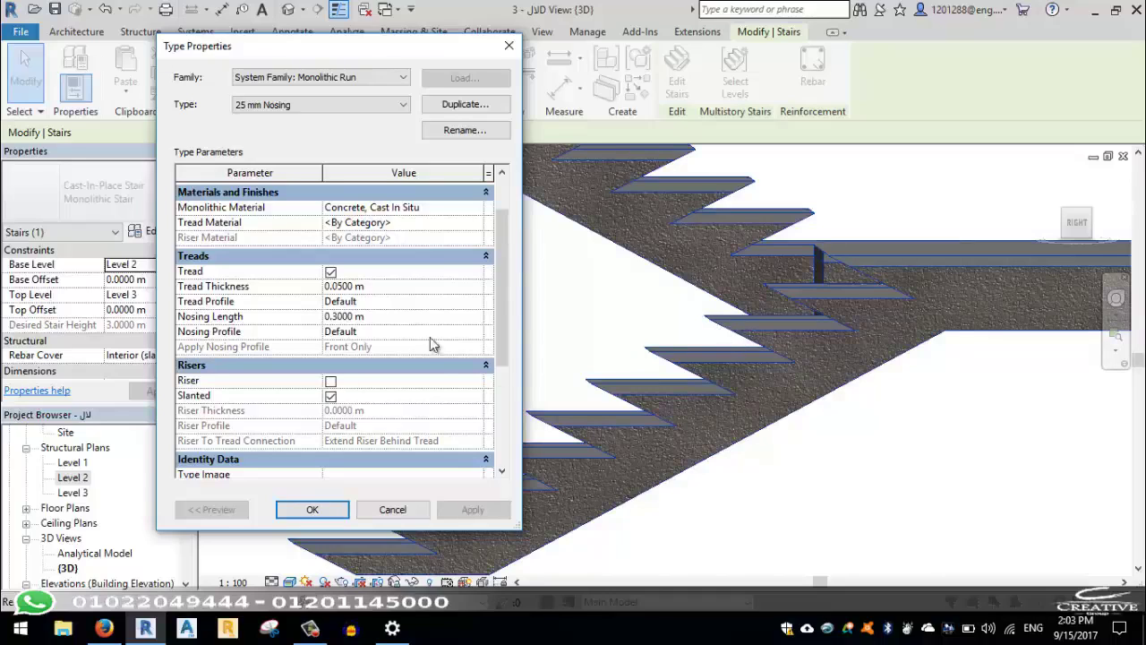
pyautogui.click(348, 317)
pyautogui.doubleClick(348, 317)
pyautogui.write('0.08')
pyautogui.click(473, 508)
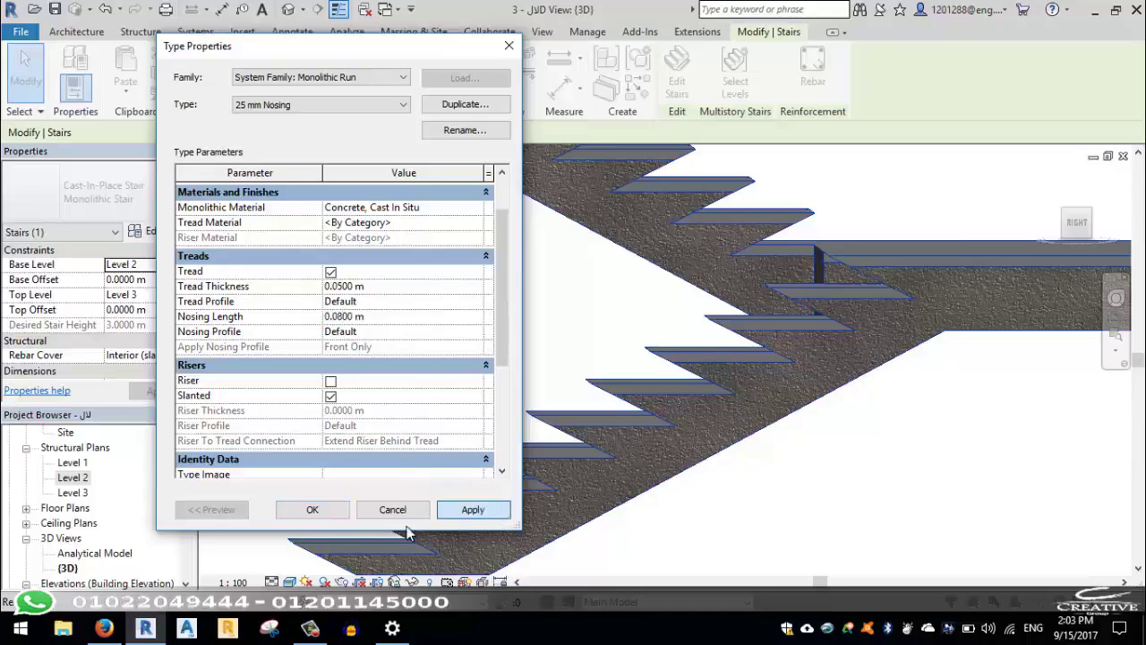
# Reopen the 25 mm Nosing run type and apply risers to the stair
pyautogui.click(313, 509)
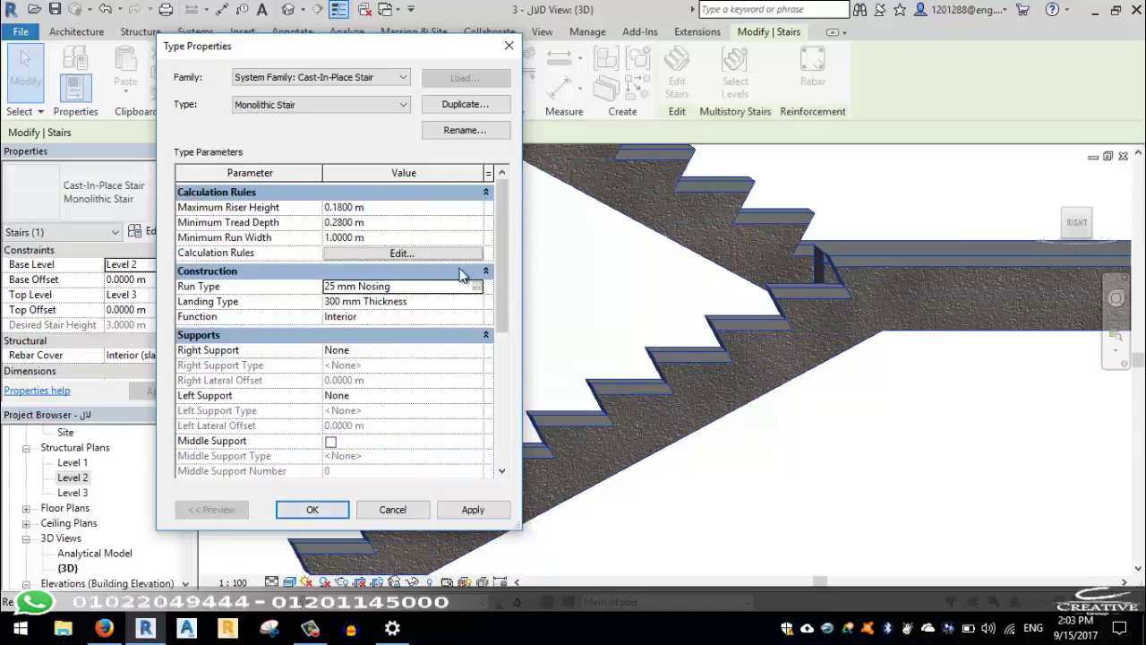
pyautogui.click(478, 287)
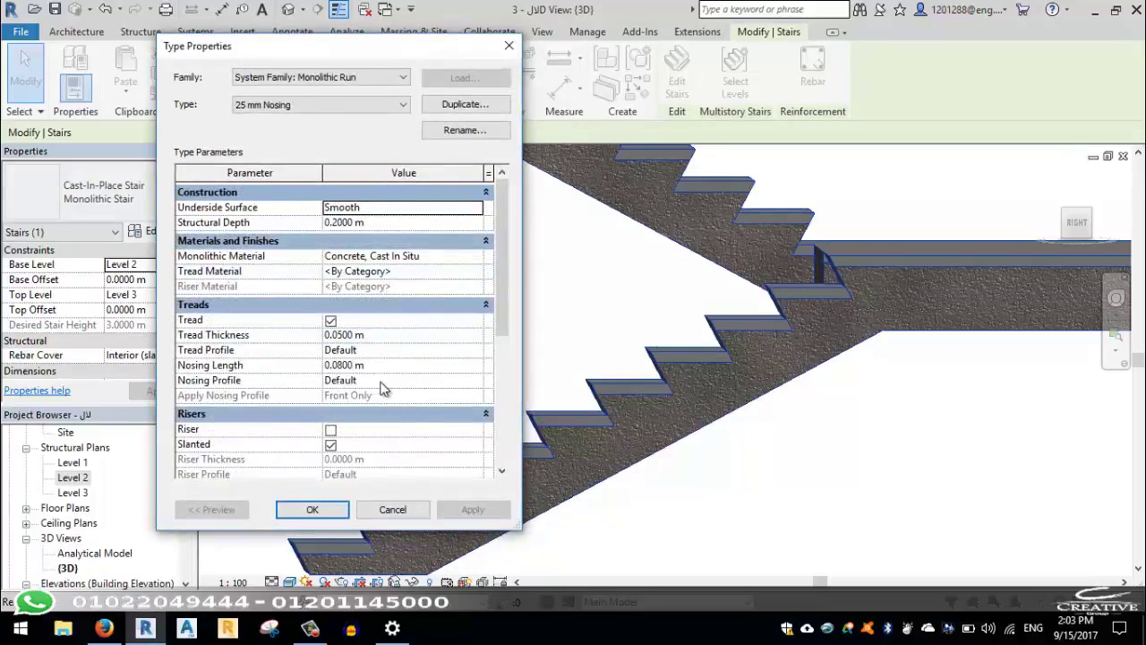
pyautogui.moveTo(500, 310); pyautogui.dragTo(500, 345)
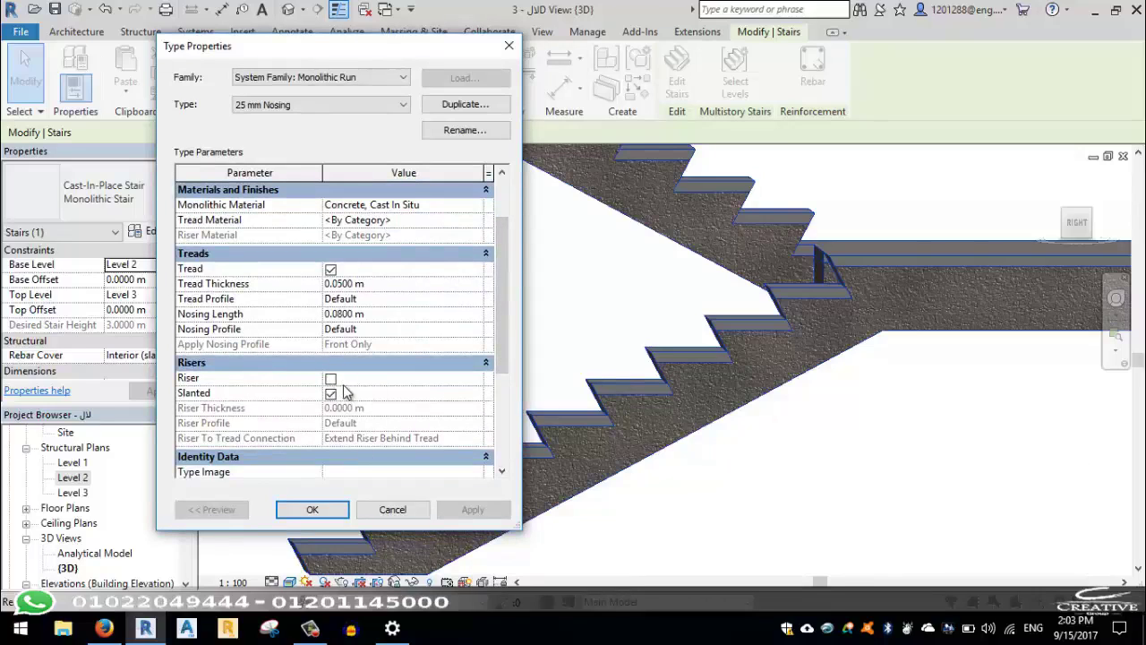
pyautogui.click(330, 378)
pyautogui.click(472, 507)
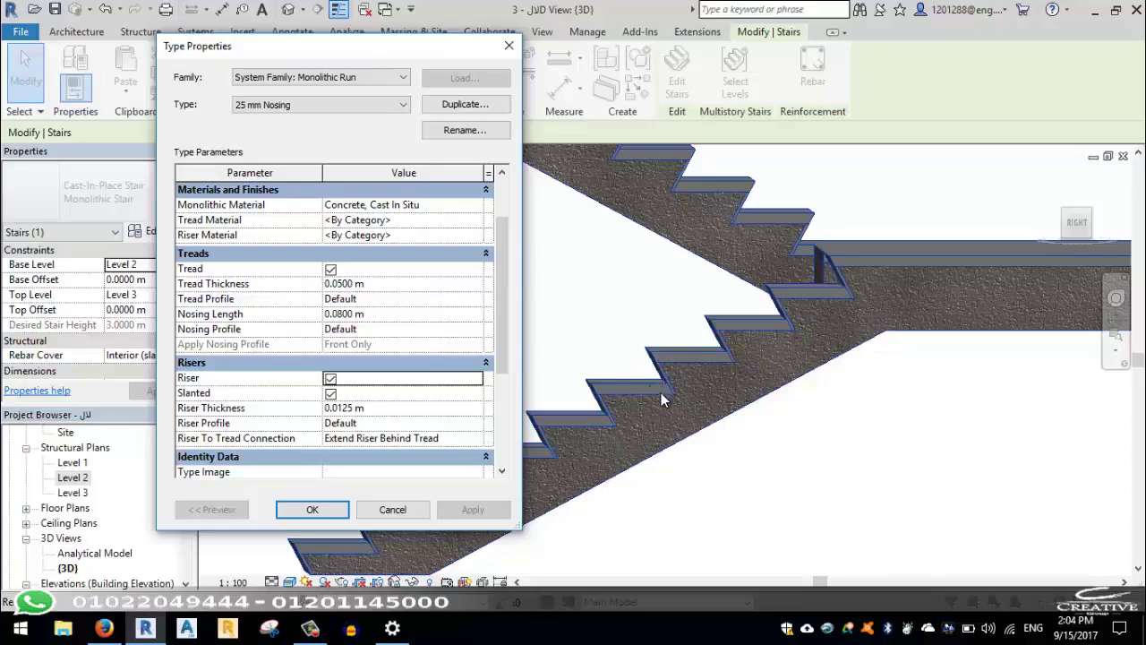
# Compare the run with and without risers, then apply it with Riser and Slanted both off
pyautogui.click(330, 378)
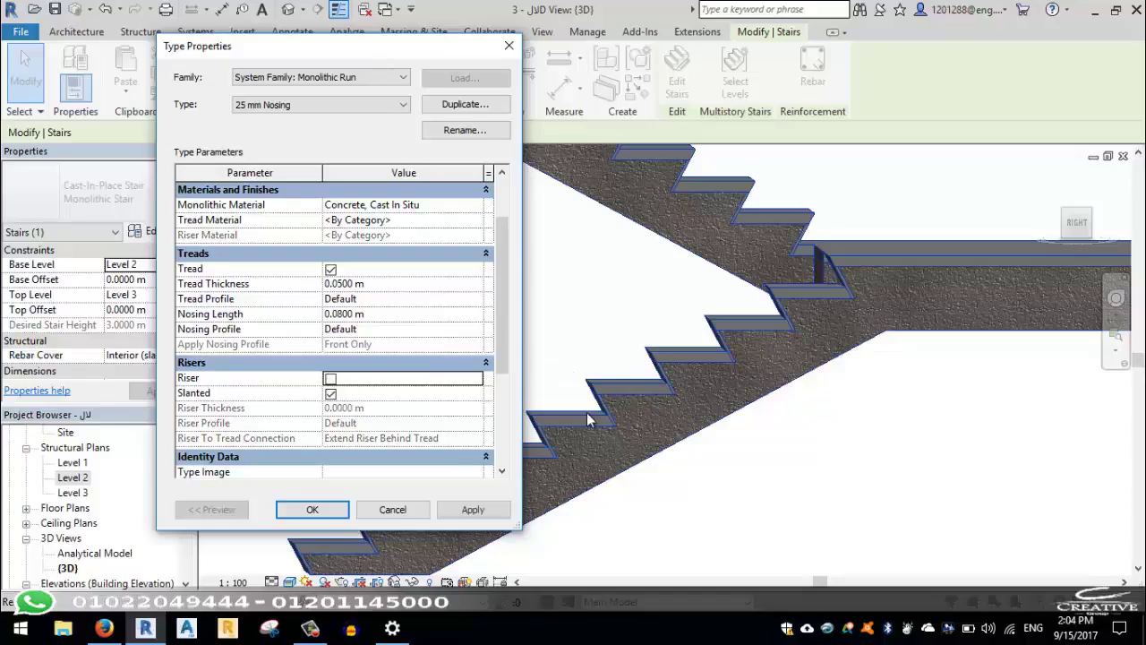
pyautogui.click(471, 510)
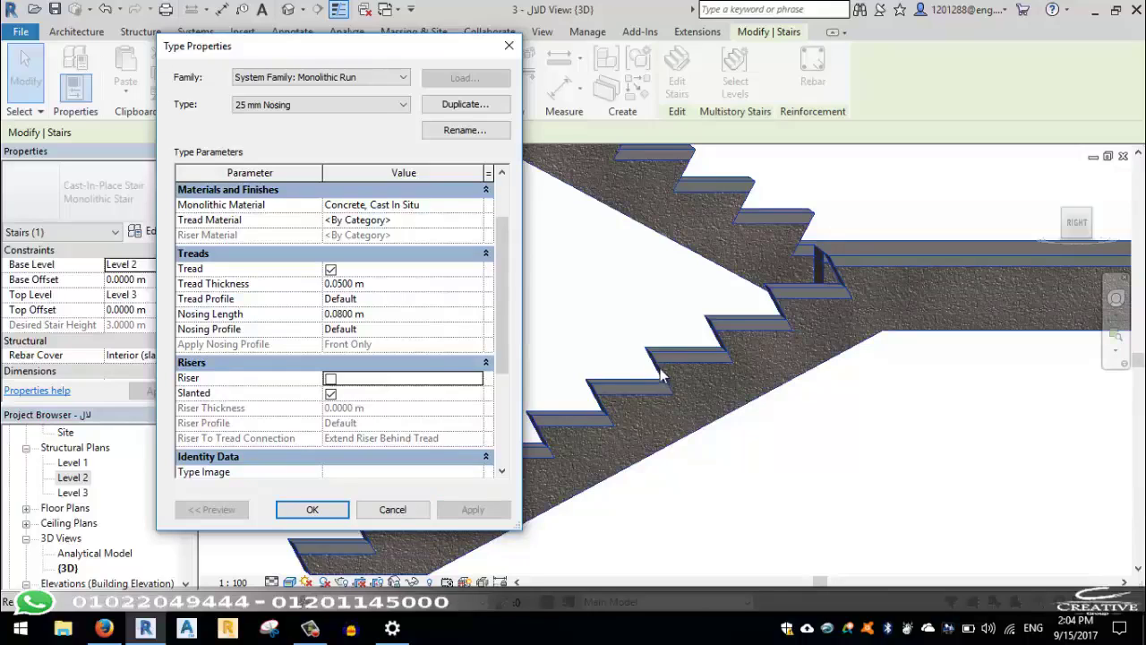
pyautogui.click(331, 379)
pyautogui.click(472, 509)
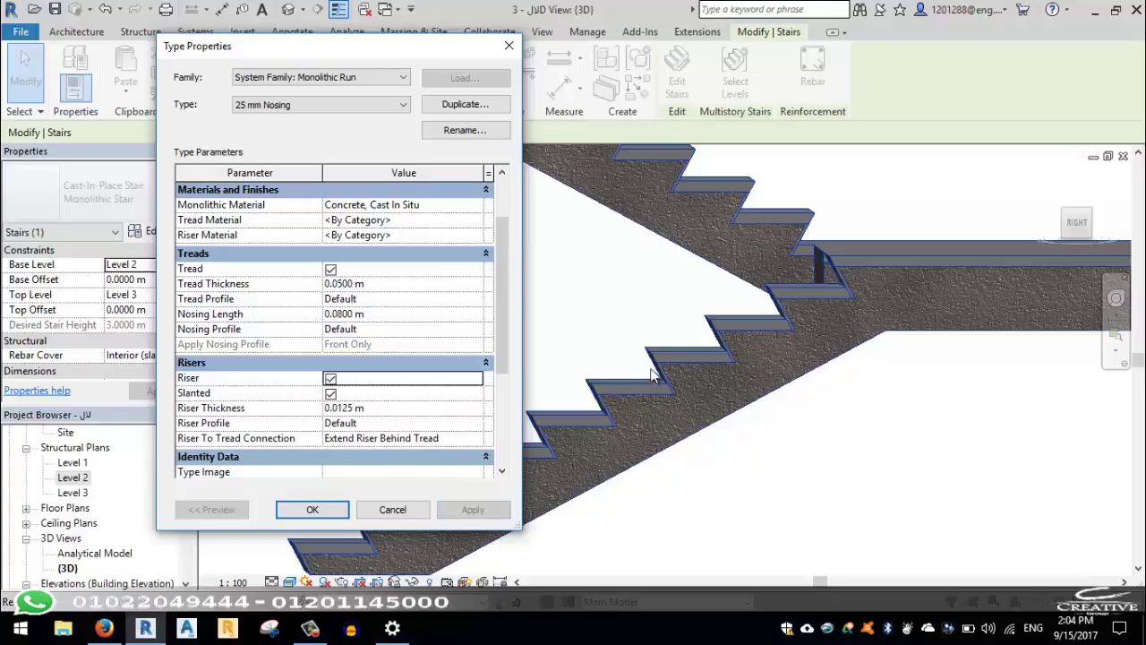
pyautogui.click(330, 379)
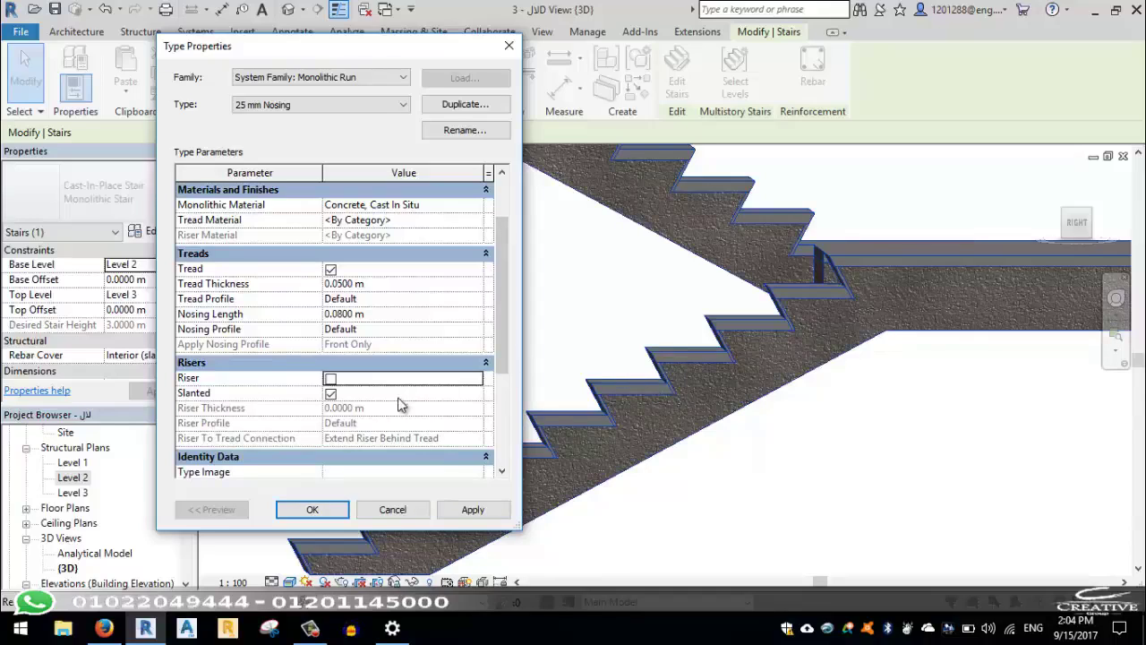
pyautogui.click(330, 394)
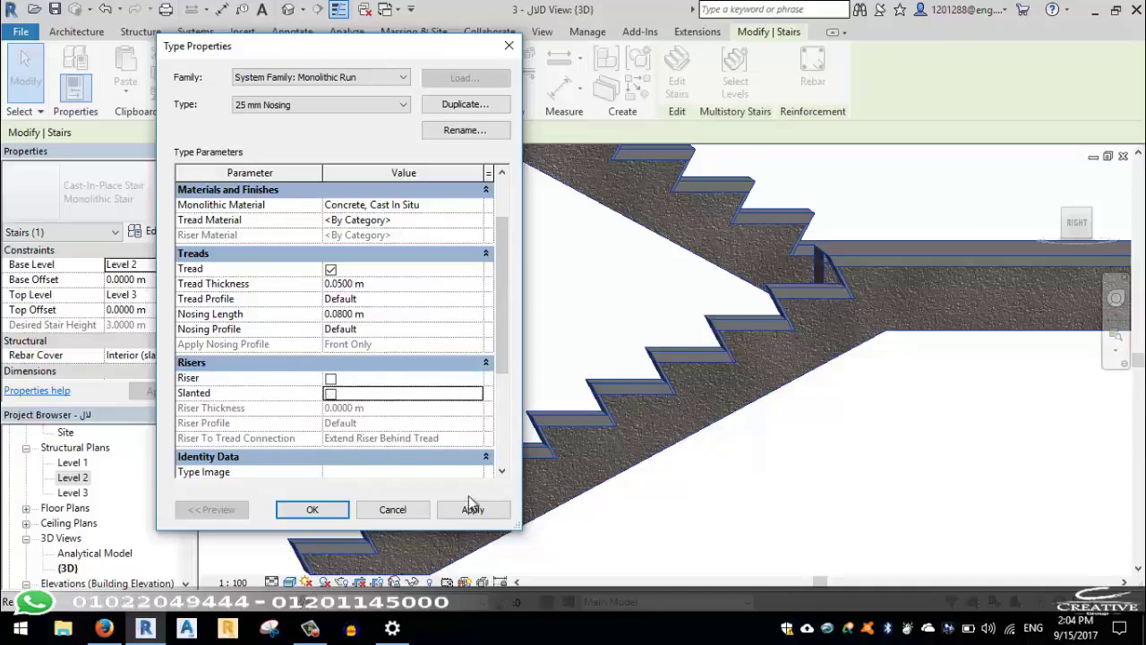
pyautogui.click(475, 508)
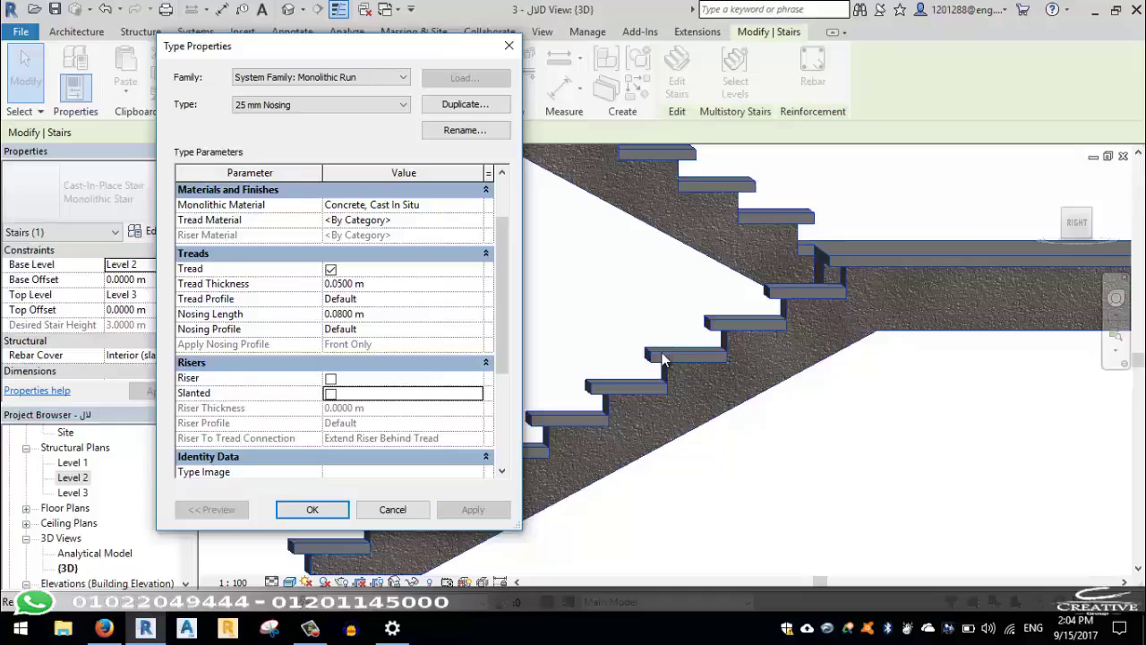
# Apply a 0 m Nosing Length and re-enable Riser at 0.0125 m thickness
pyautogui.doubleClick(340, 315)
pyautogui.write('0')
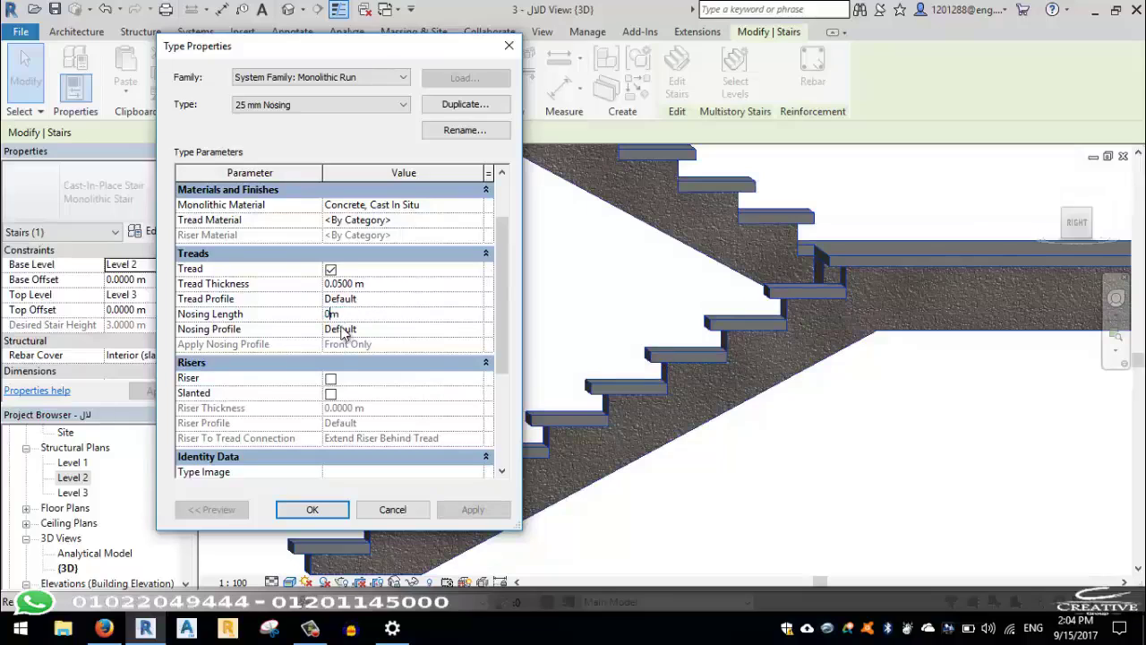
pyautogui.click(473, 509)
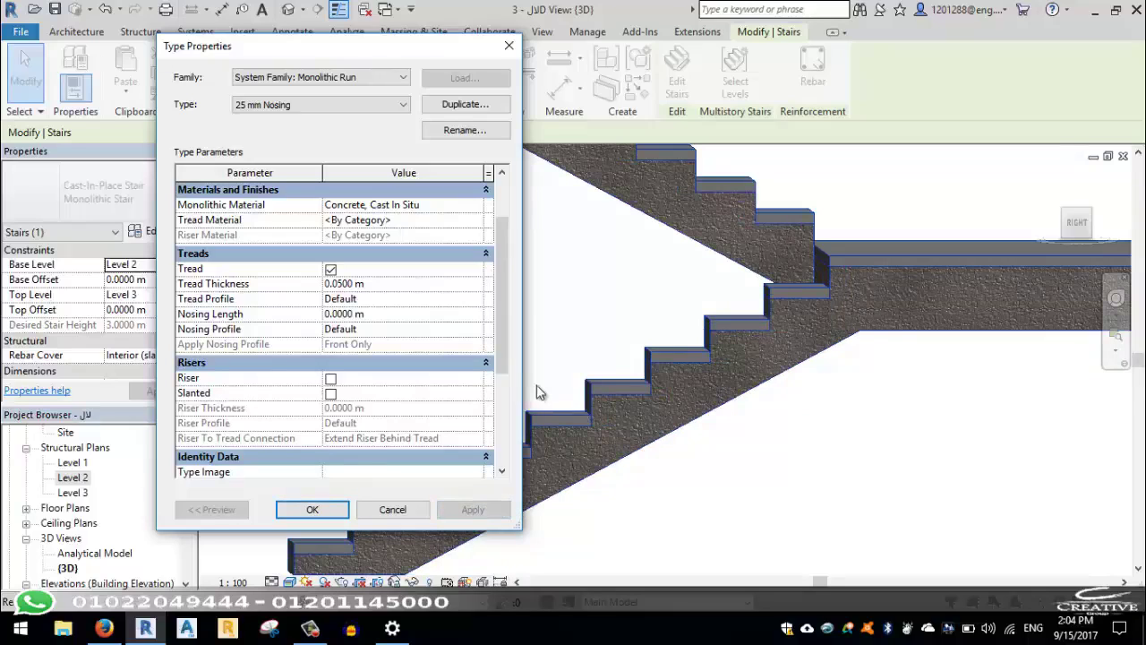
pyautogui.scroll(-1, 501, 361)
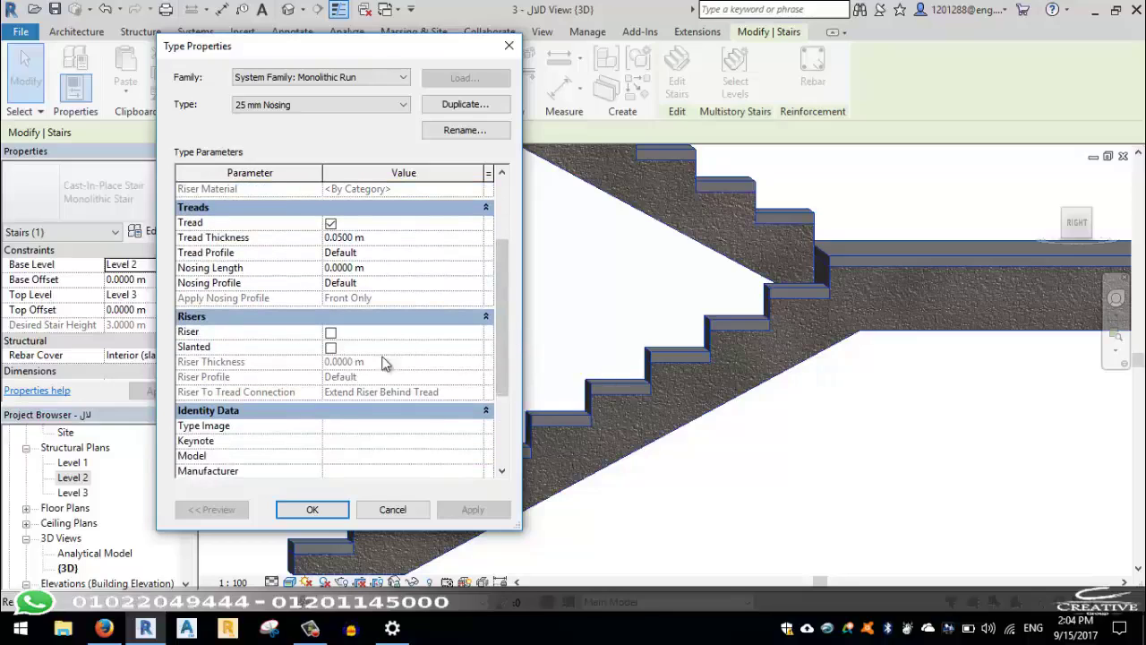
pyautogui.click(330, 332)
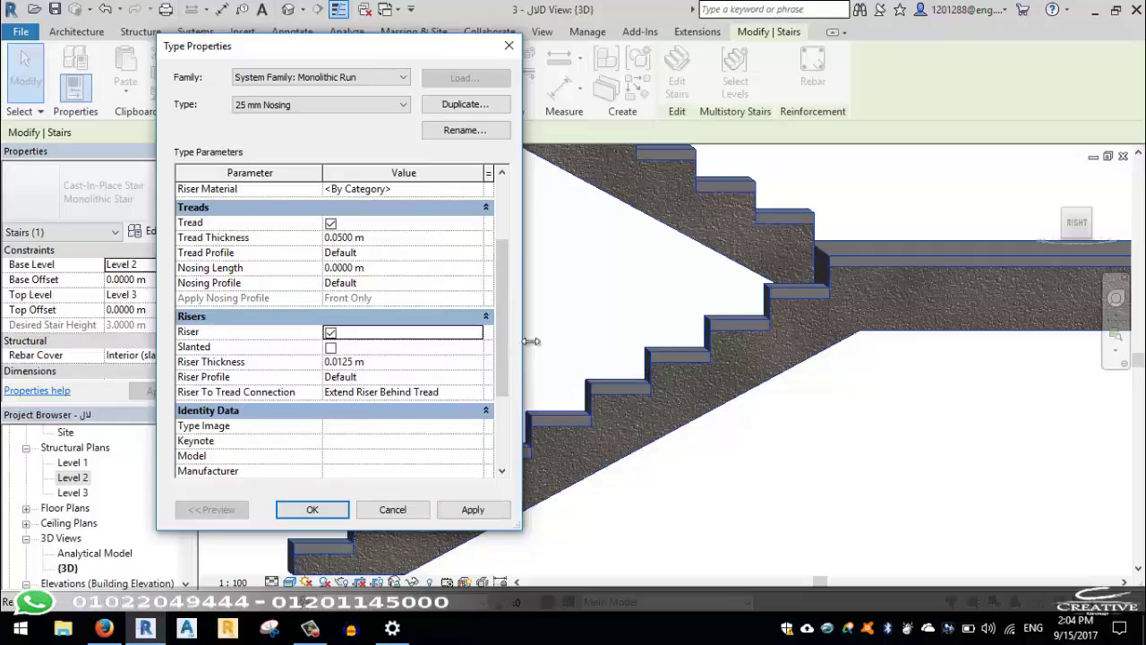
# Set the run type's Riser Thickness to 0.03 m and apply it
pyautogui.click(366, 369)
pyautogui.doubleClick(366, 371)
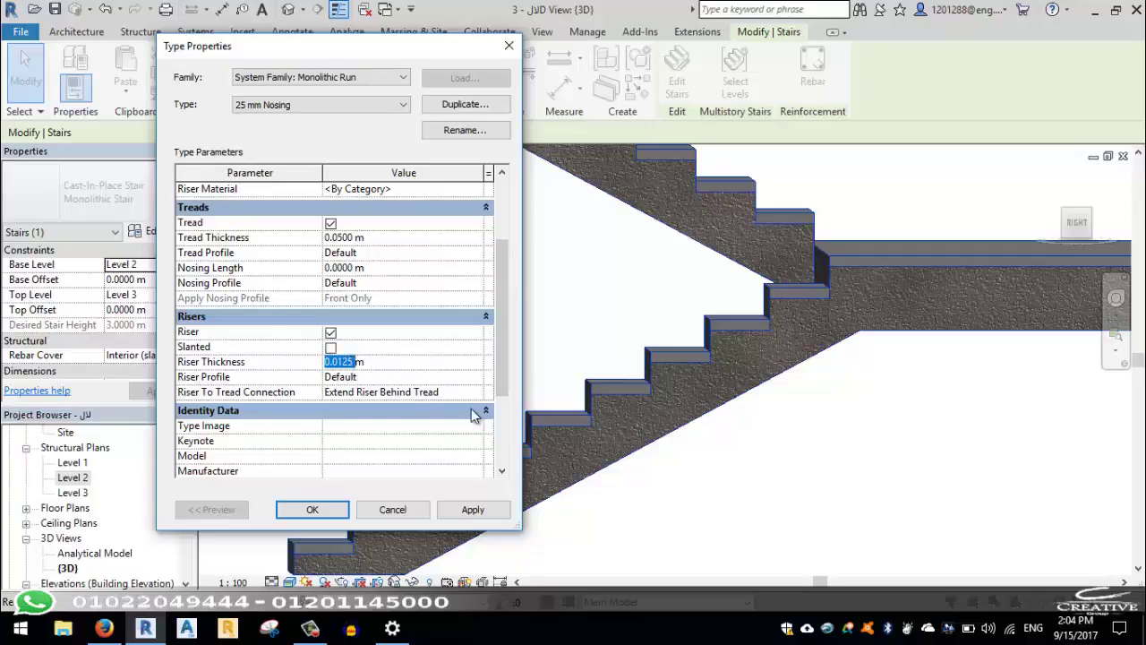
pyautogui.write('0.')
pyautogui.write('0')
pyautogui.write('3')
pyautogui.click(479, 509)
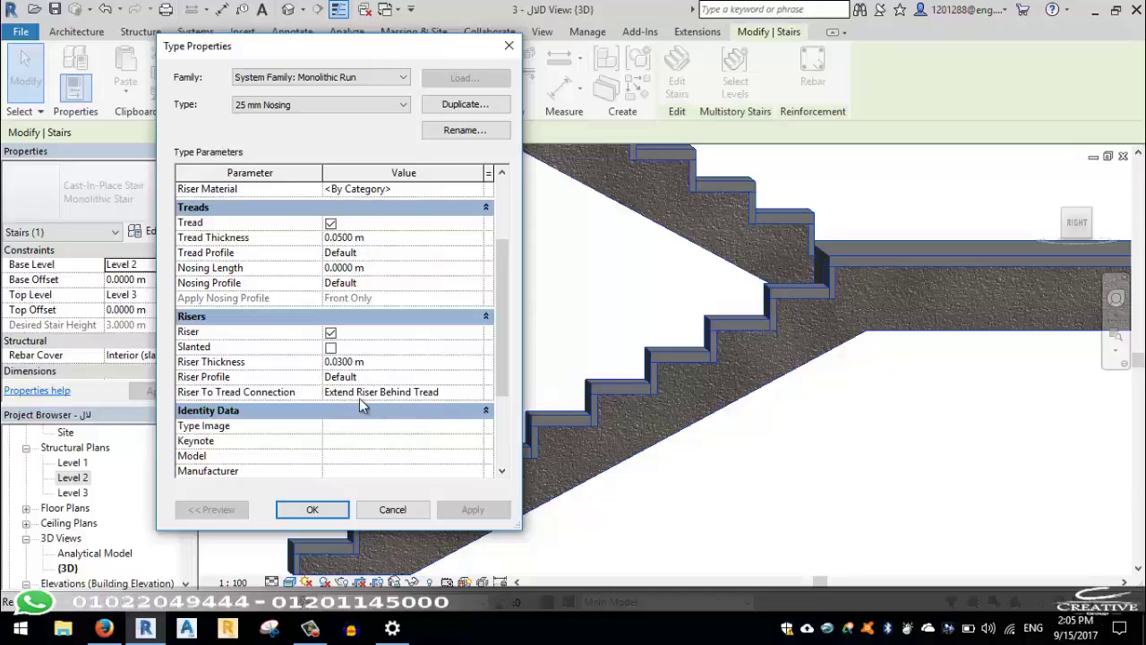
# Preview the Extend Tread Under Riser and Join All Risers And Treads connections on the stair
pyautogui.click(455, 391)
pyautogui.click(479, 394)
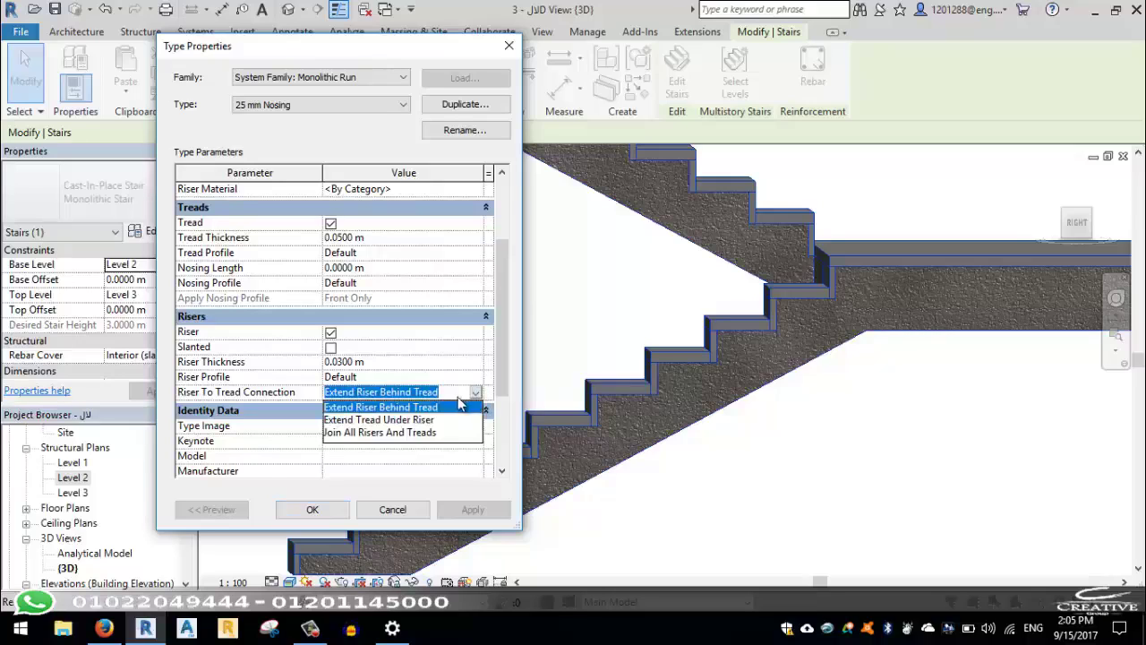
pyautogui.click(401, 419)
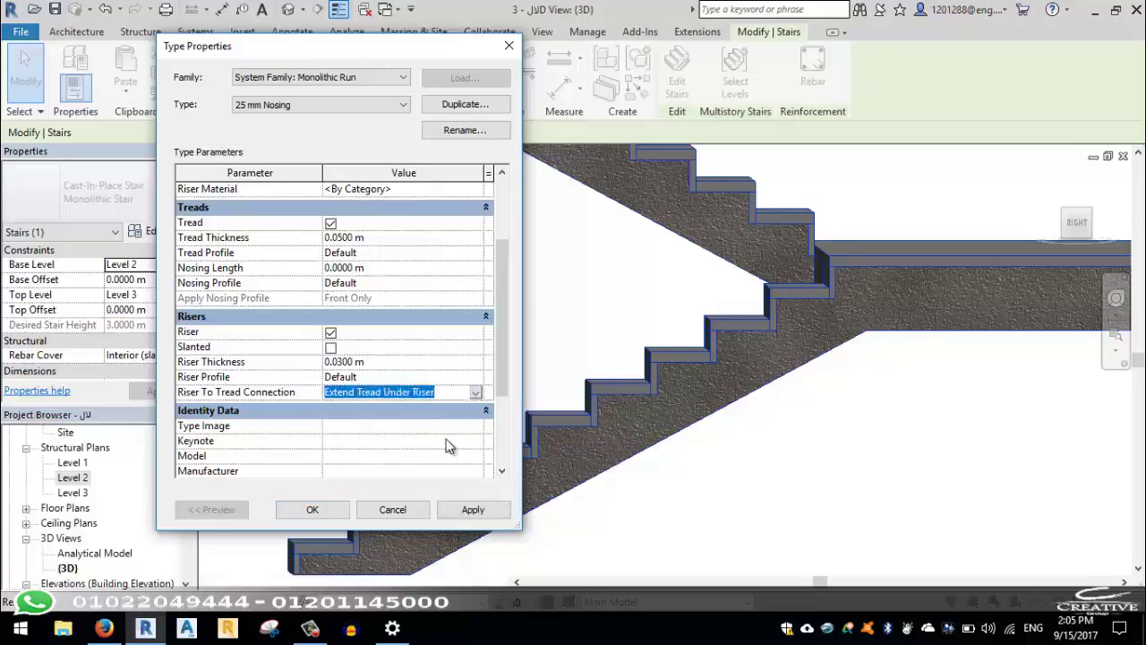
pyautogui.click(483, 509)
pyautogui.click(456, 391)
pyautogui.click(479, 394)
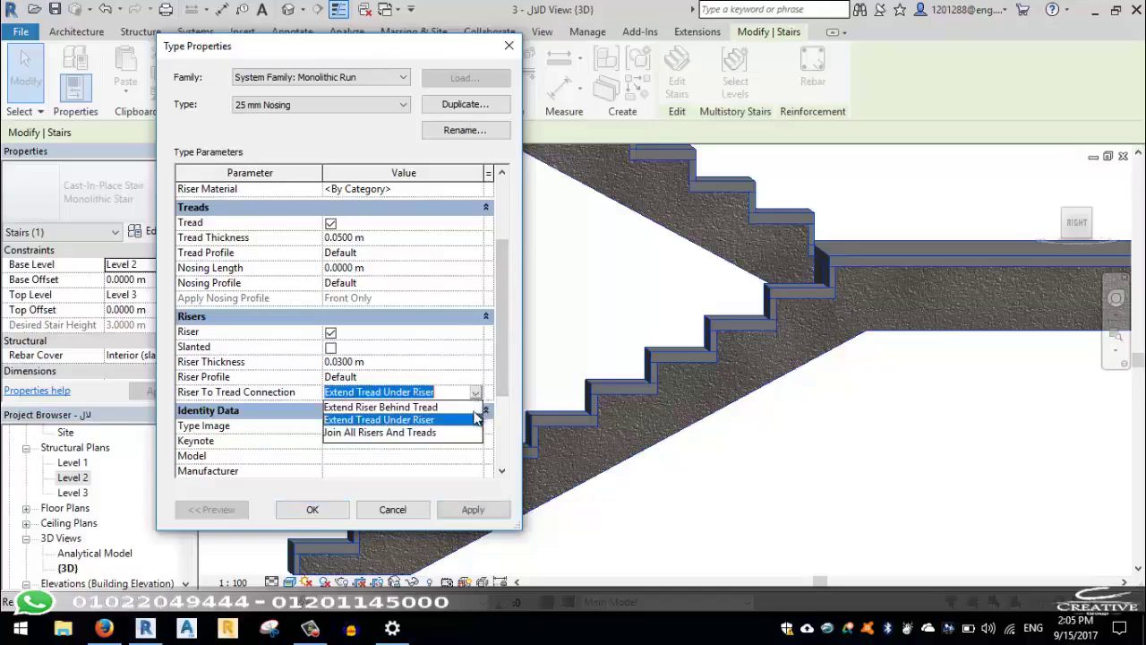
pyautogui.click(453, 433)
pyautogui.click(484, 510)
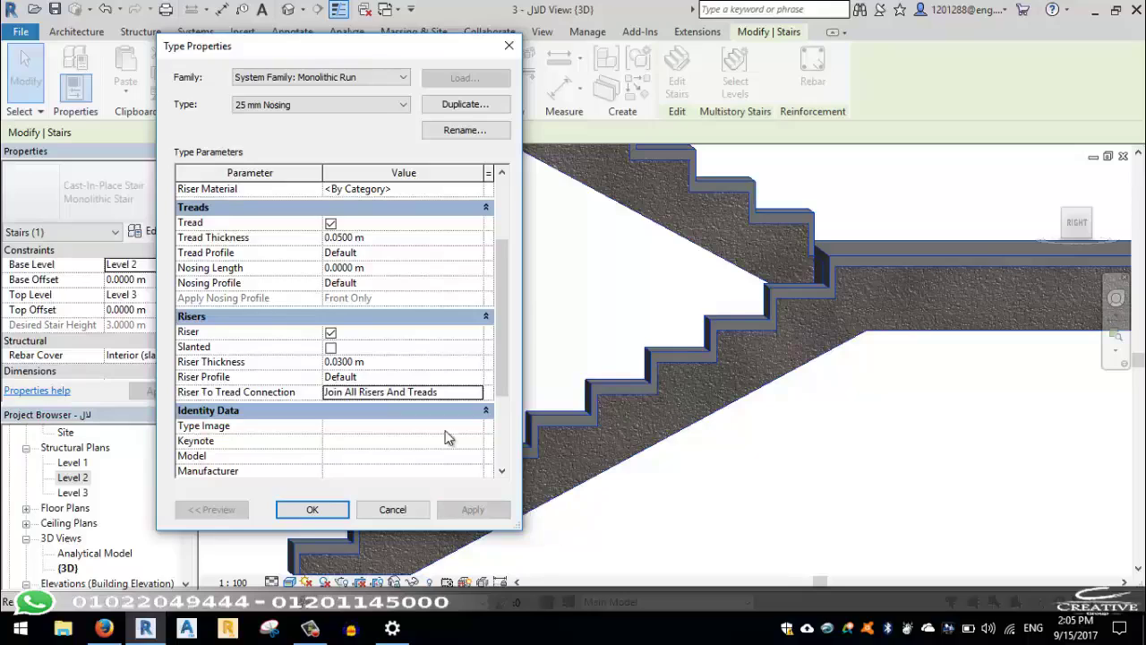
# Restore Extend Riser Behind Tread, apply it, and confirm the run type
pyautogui.click(475, 392)
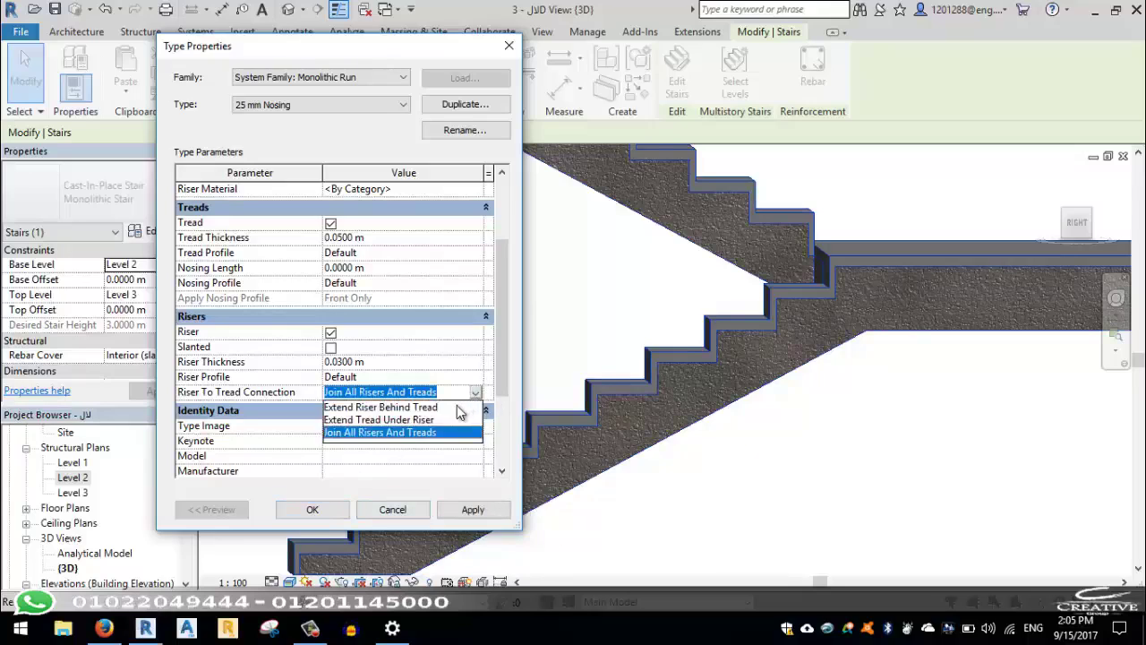
pyautogui.click(459, 408)
pyautogui.click(473, 509)
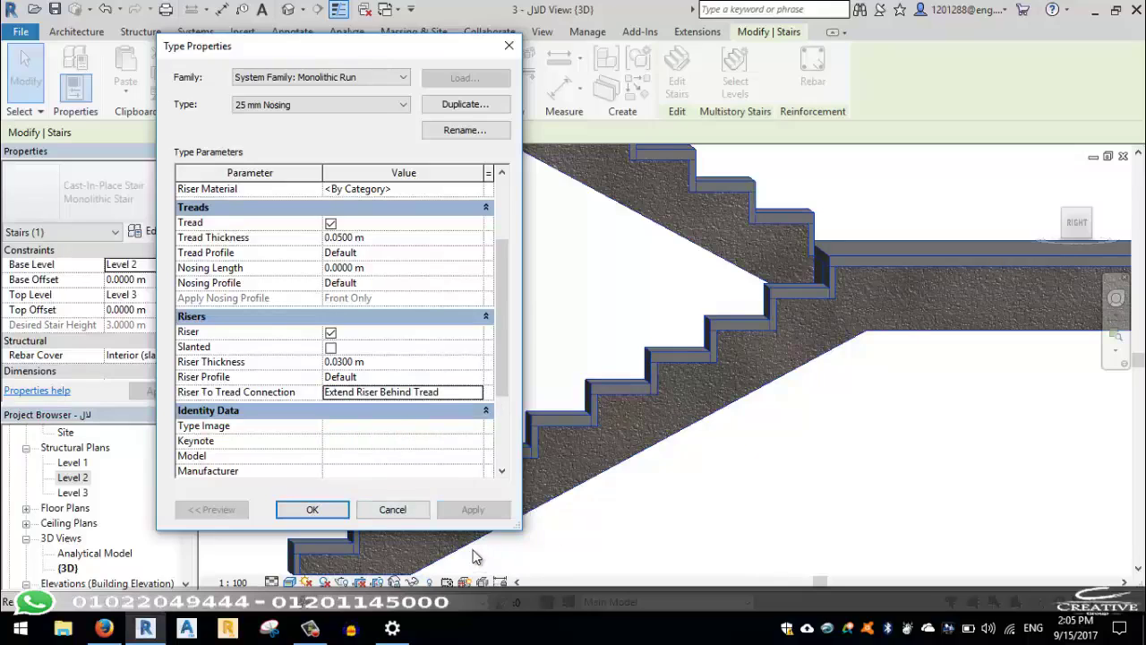
pyautogui.click(312, 510)
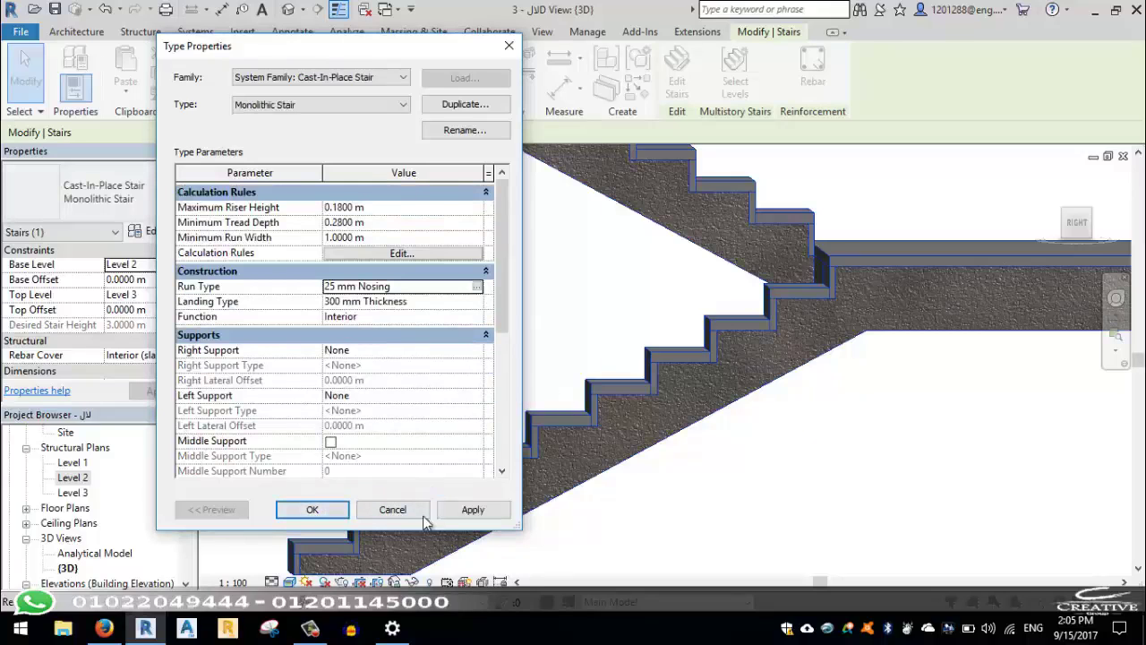
# Set Right Support to Stringer (Closed), briefly trying None before restoring it
pyautogui.scroll(-1, 398, 360)
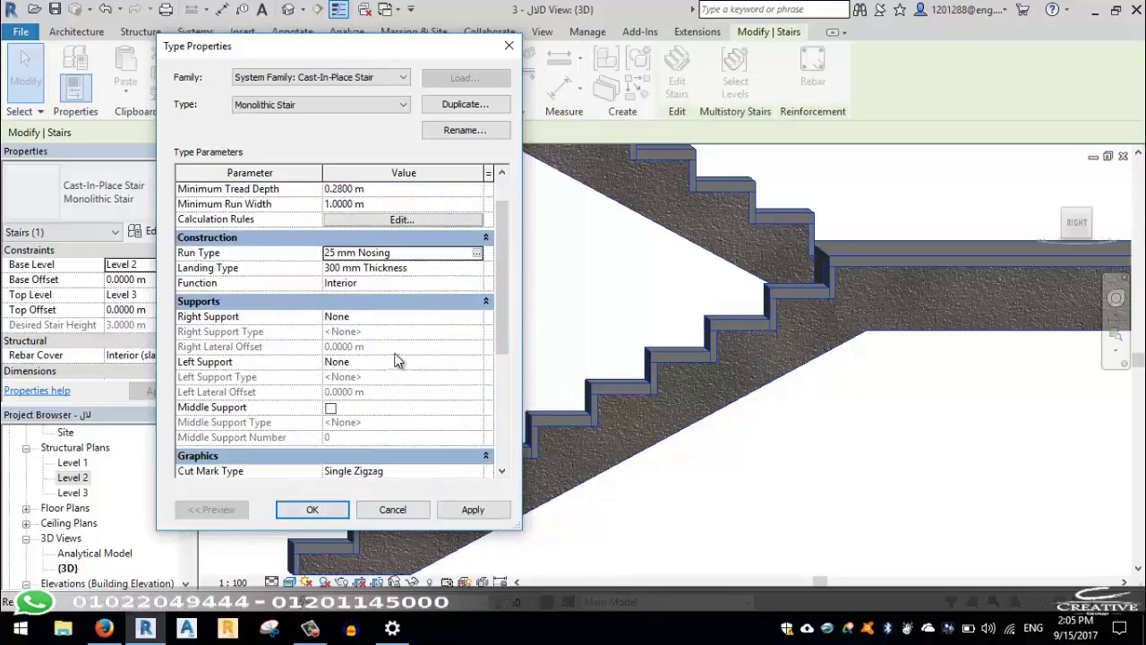
pyautogui.scroll(-1, 400, 355)
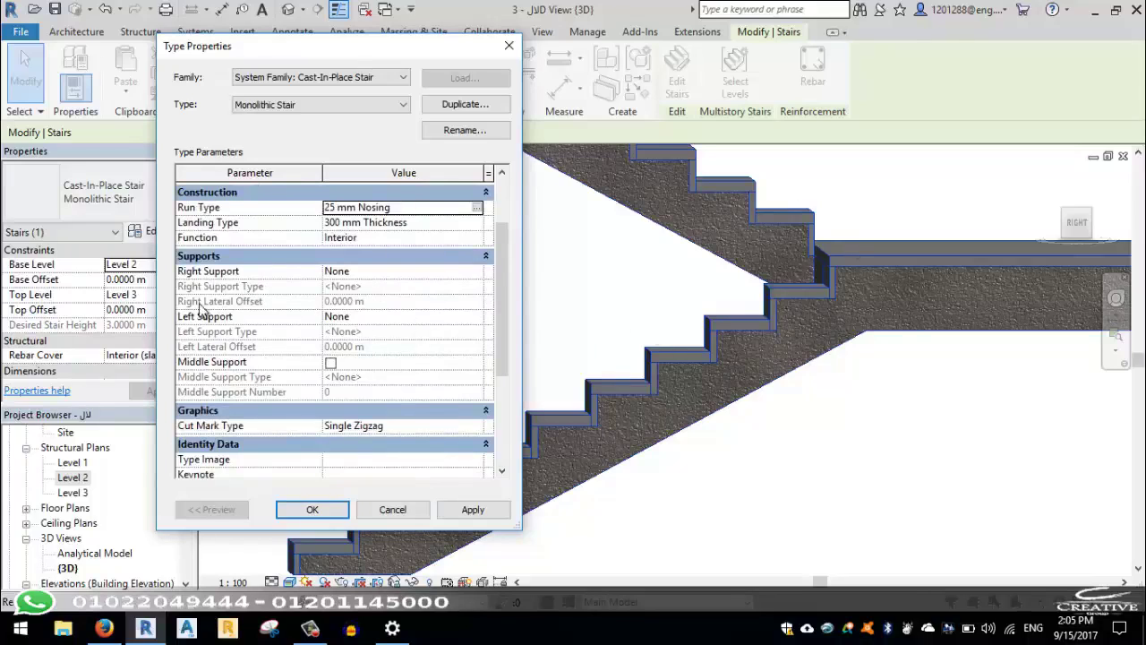
pyautogui.click(465, 271)
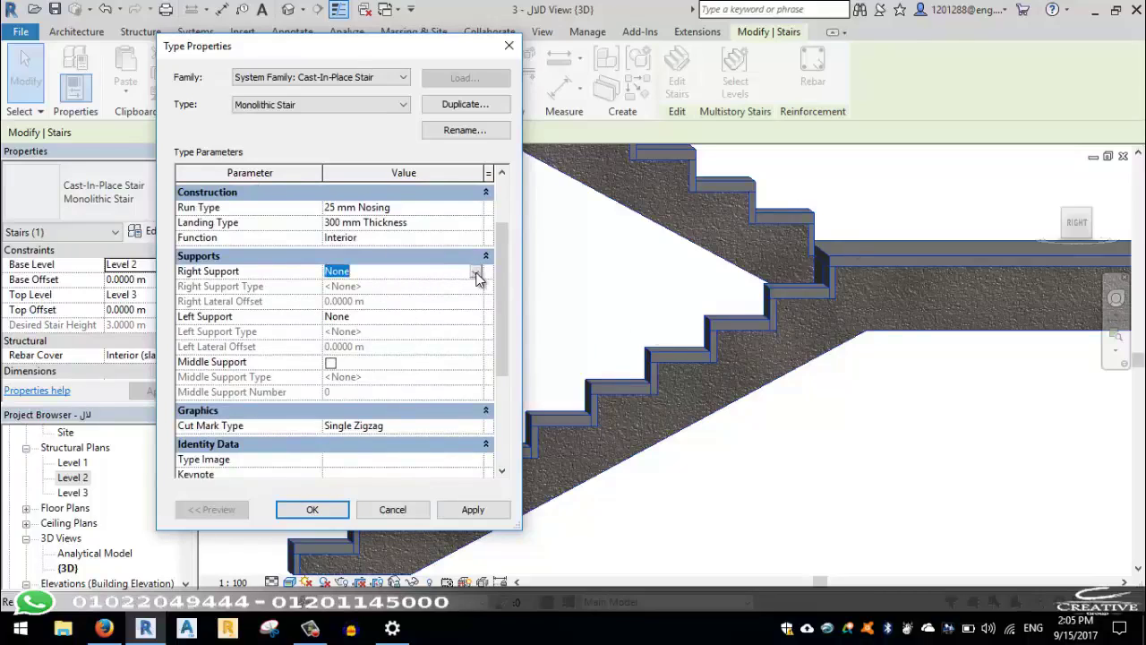
pyautogui.click(475, 271)
pyautogui.click(387, 302)
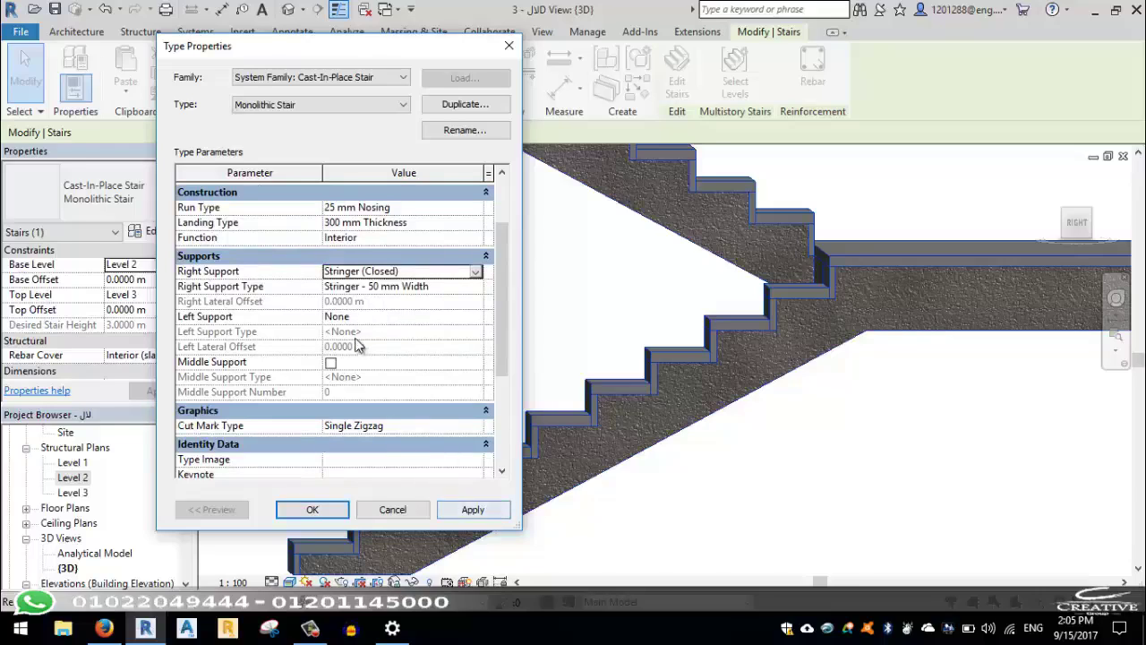
pyautogui.click(488, 511)
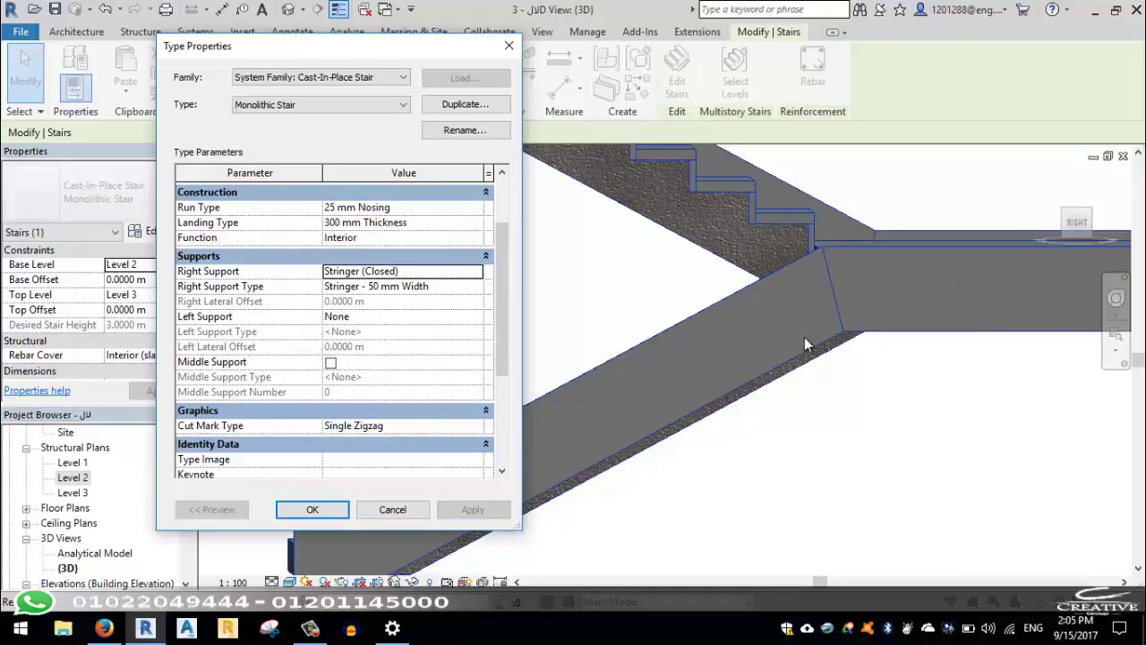
pyautogui.click(478, 276)
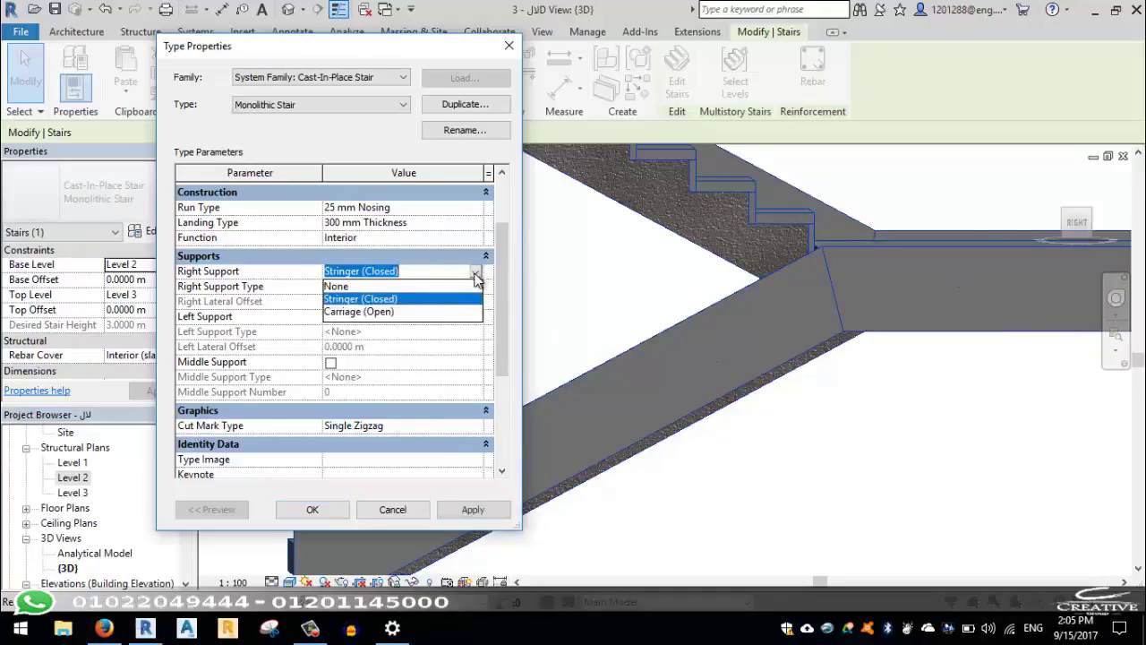
pyautogui.click(445, 286)
pyautogui.click(477, 273)
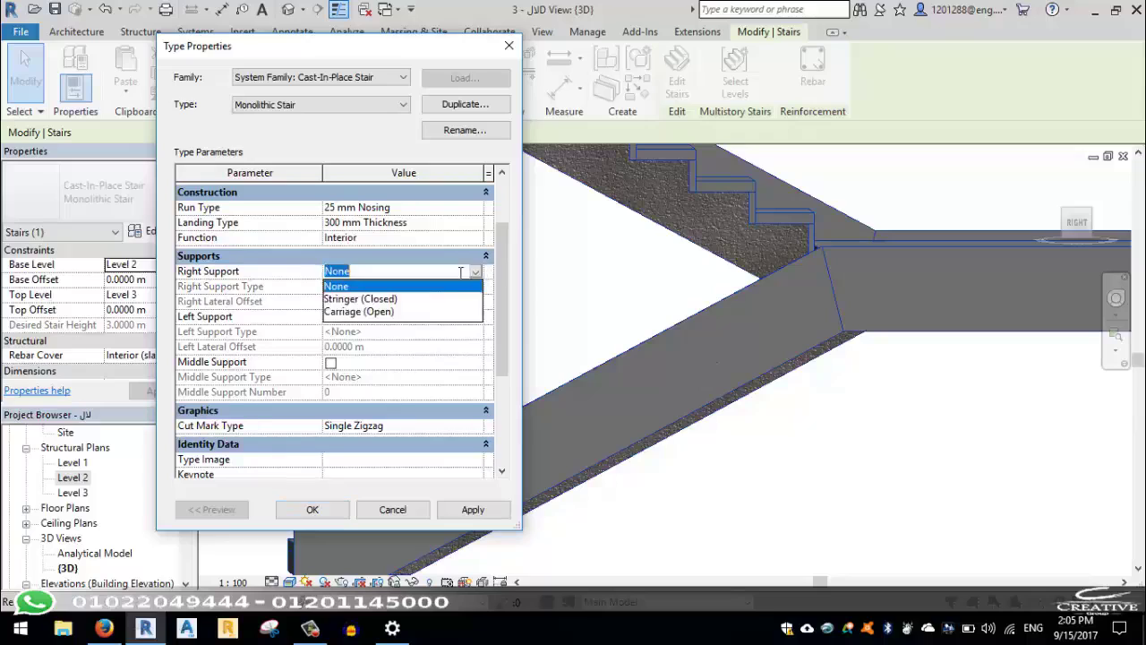
pyautogui.click(410, 301)
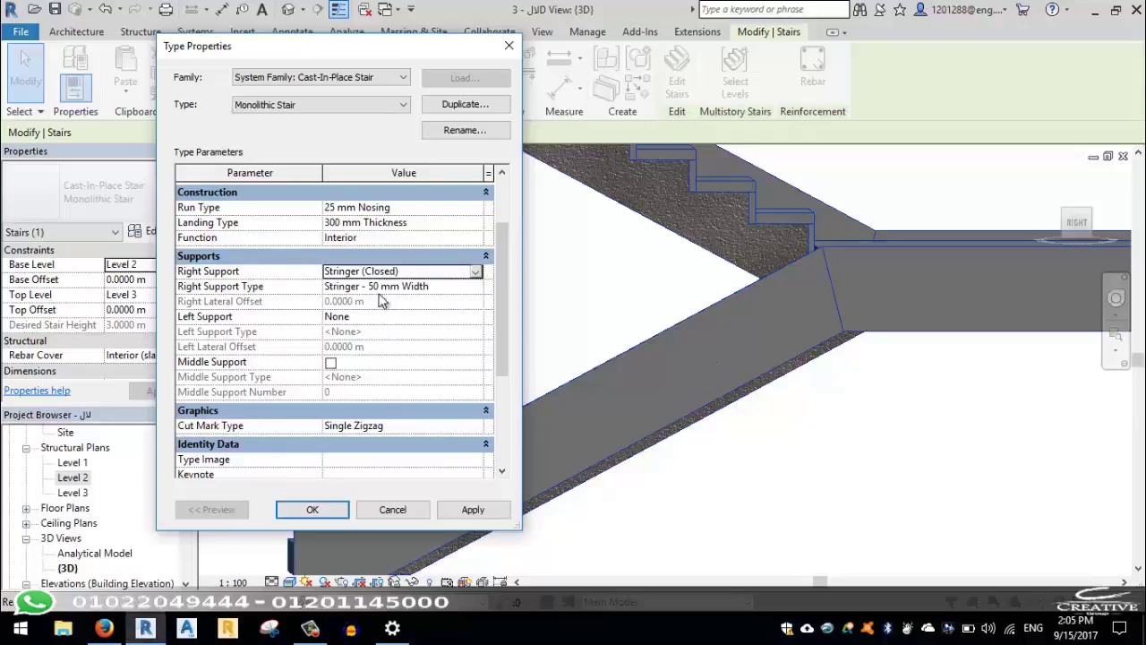
# Set Left Support to Stringer (Closed) as well, apply, and close Type Properties
pyautogui.click(385, 317)
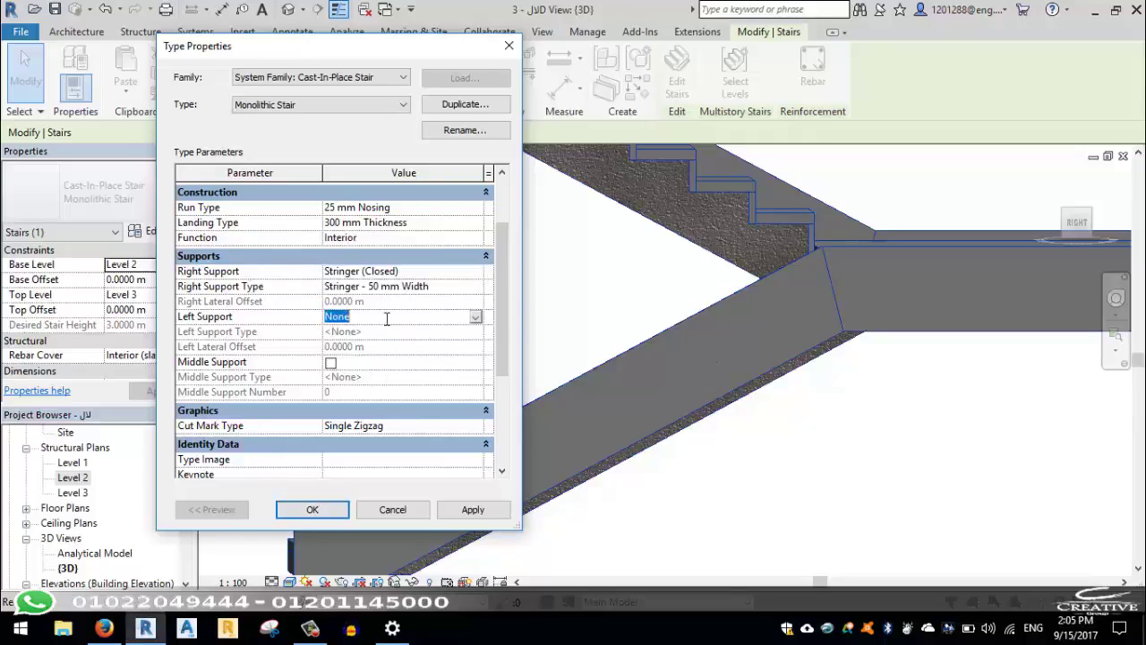
pyautogui.click(475, 317)
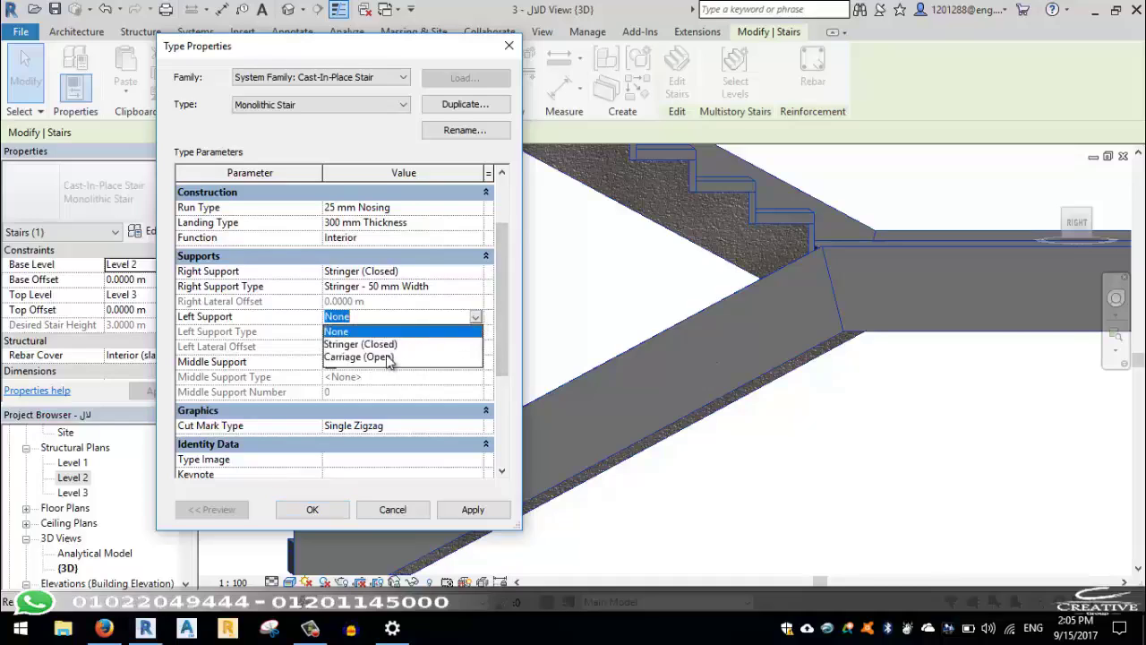
pyautogui.click(385, 345)
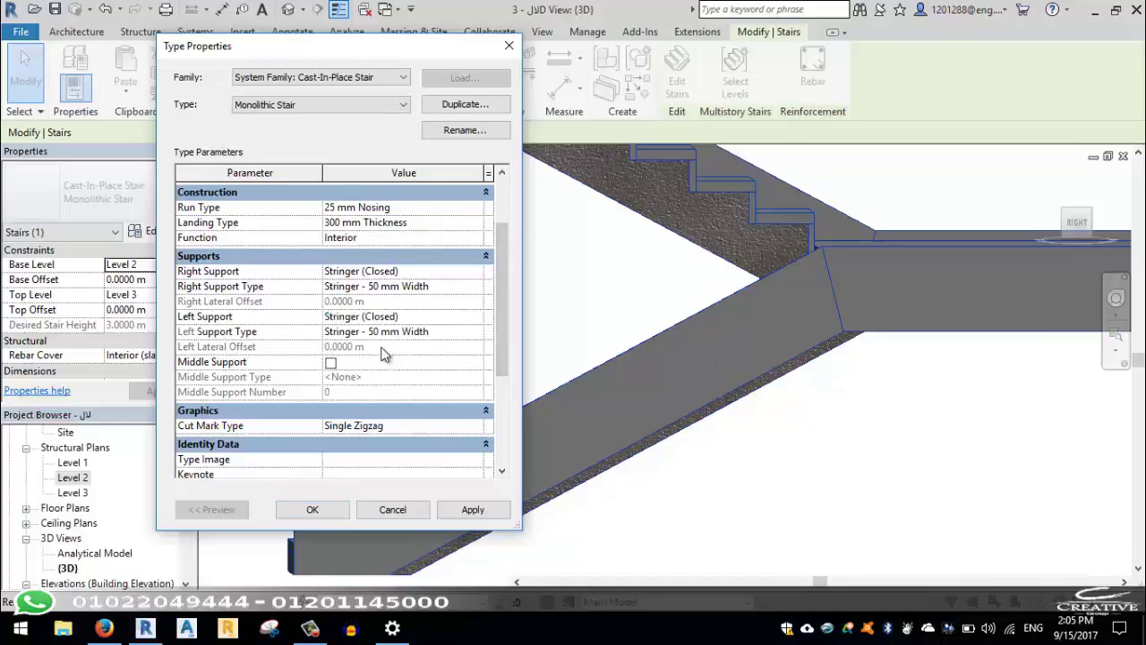
pyautogui.click(471, 509)
pyautogui.click(313, 509)
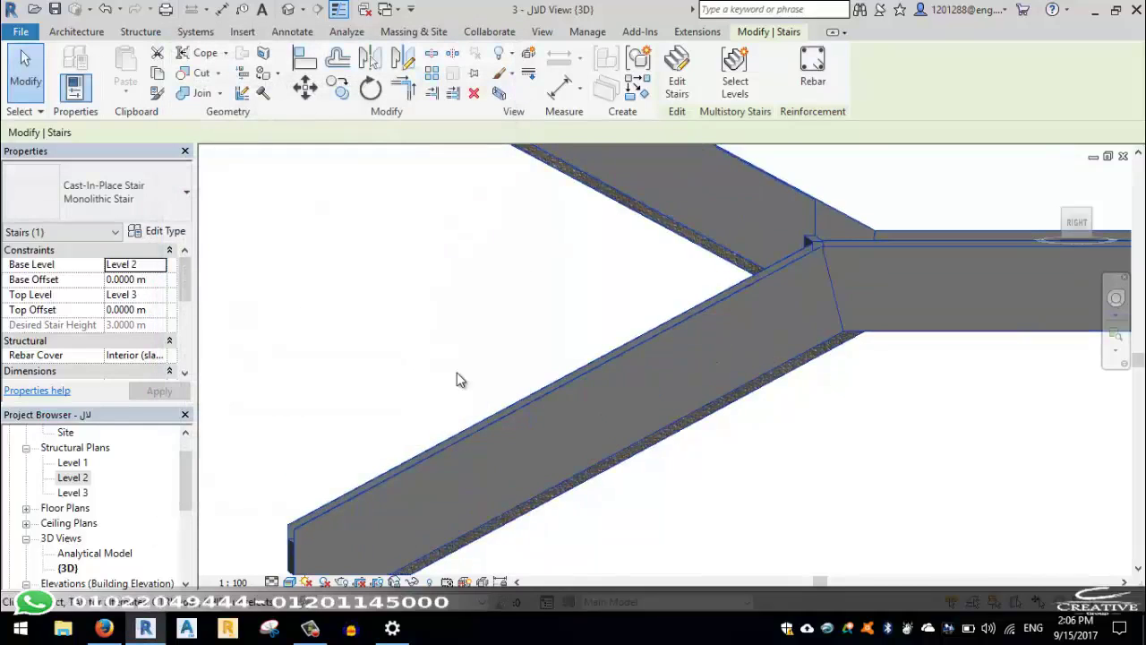
pyautogui.moveTo(475, 383)
pyautogui.keyDown('shift'); pyautogui.mouseDown(button='middle')
pyautogui.moveTo(401, 437)
pyautogui.moveTo(568, 450)
pyautogui.moveTo(396, 422)
pyautogui.moveTo(531, 348)
pyautogui.moveTo(300, 358)
pyautogui.moveTo(421, 312)
pyautogui.moveTo(545, 389)
pyautogui.mouseUp(button='middle'); pyautogui.keyUp('shift')
pyautogui.moveTo(633, 412)
pyautogui.keyDown('shift'); pyautogui.mouseDown(button='middle')
pyautogui.moveTo(647, 415)
pyautogui.moveTo(647, 376)
pyautogui.moveTo(669, 401)
pyautogui.moveTo(743, 317)
pyautogui.mouseUp(button='middle'); pyautogui.keyUp('shift')
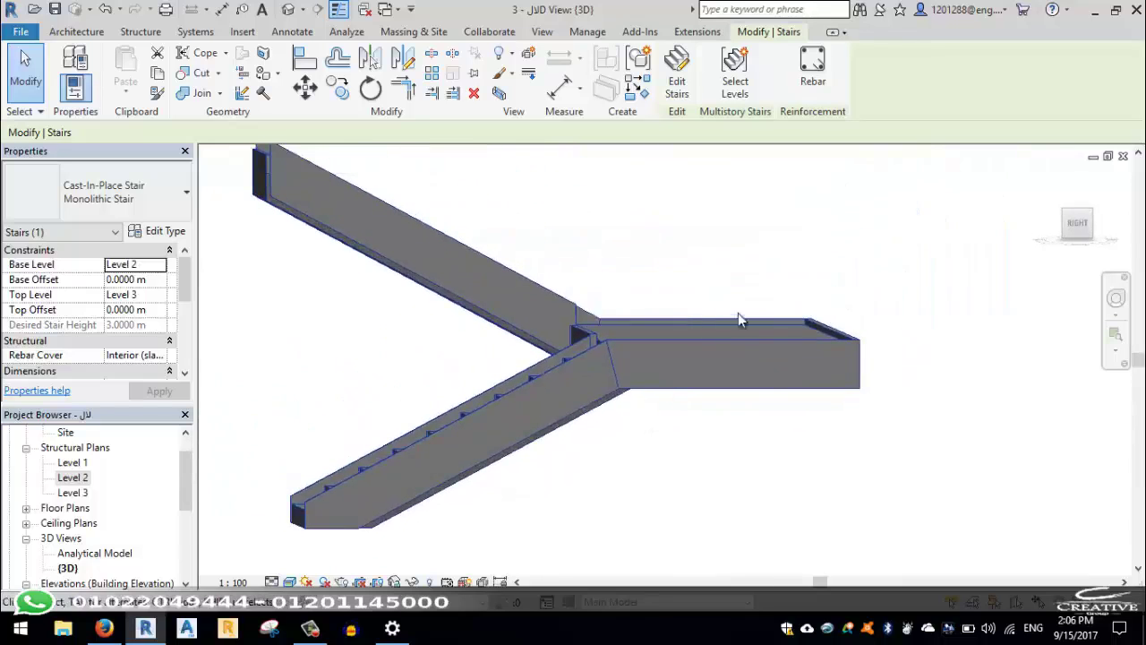
pyautogui.click(163, 231)
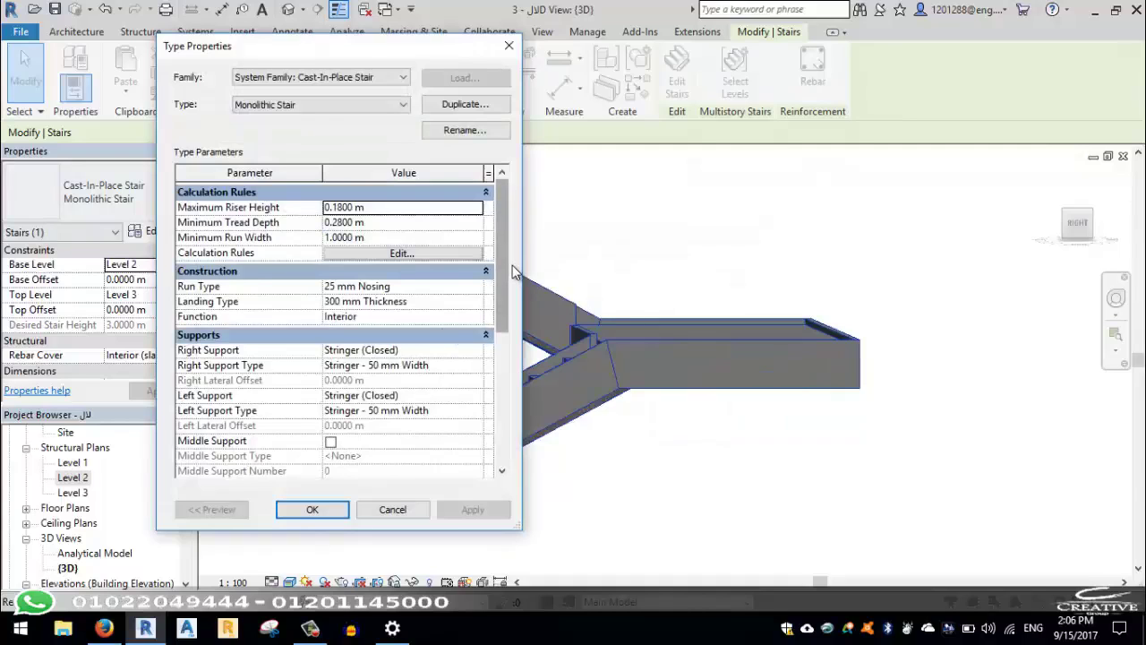
pyautogui.moveTo(504, 278)
pyautogui.mouseDown()
pyautogui.moveTo(498, 312)
pyautogui.moveTo(507, 228)
pyautogui.mouseUp()
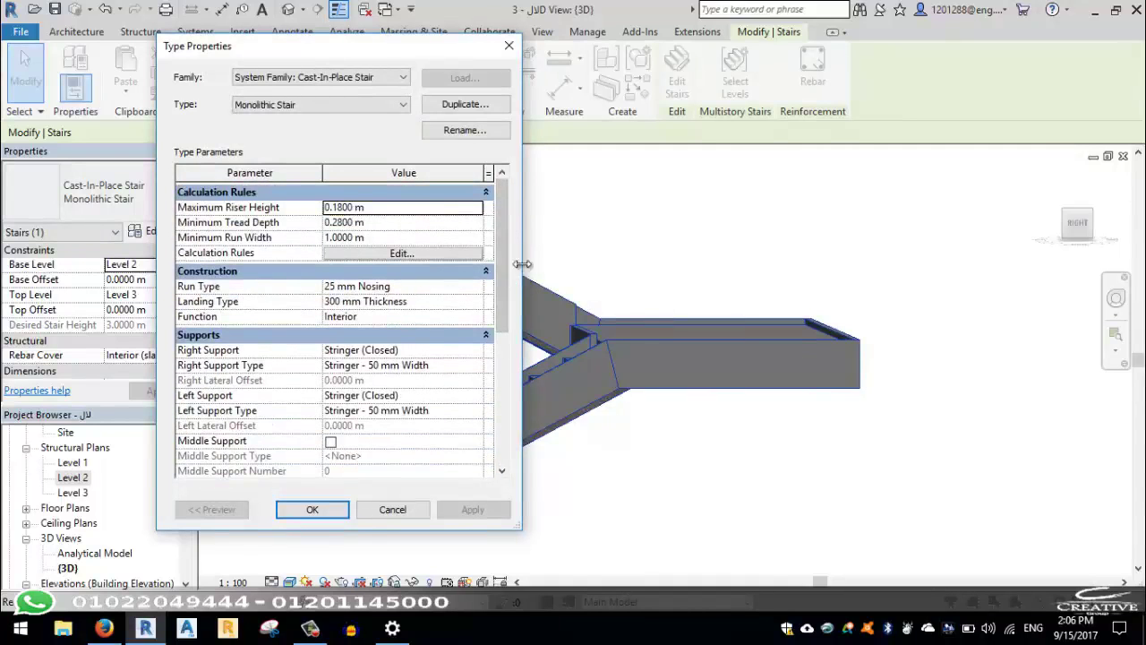
pyautogui.moveTo(504, 256); pyautogui.dragTo(499, 415)
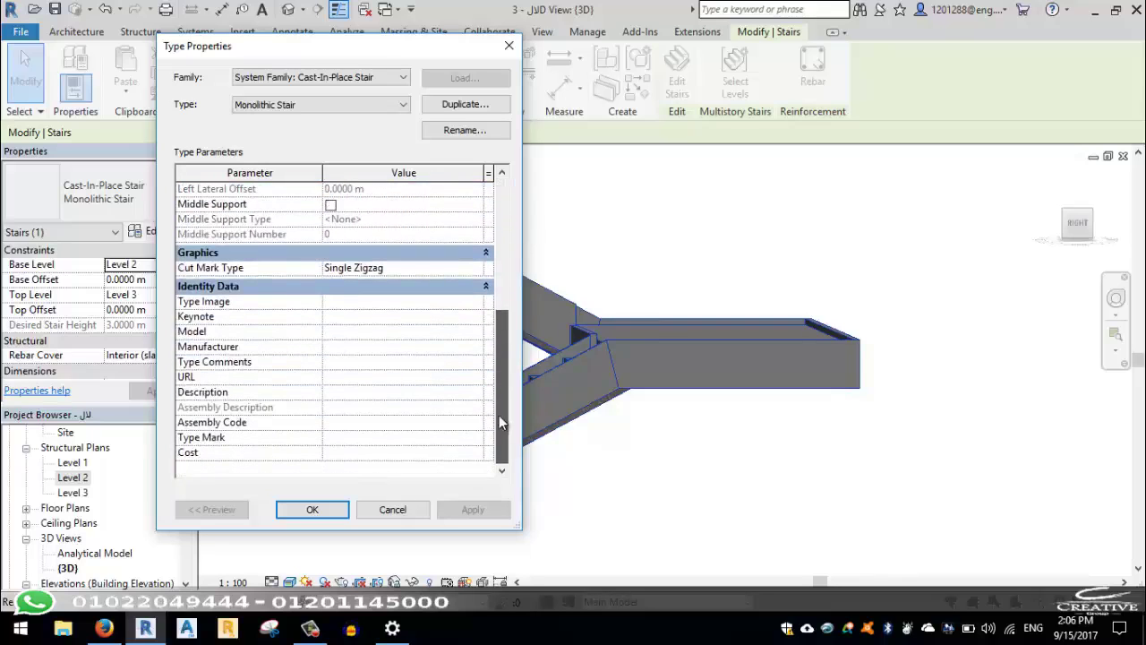
pyautogui.click(394, 508)
pyautogui.click(665, 313)
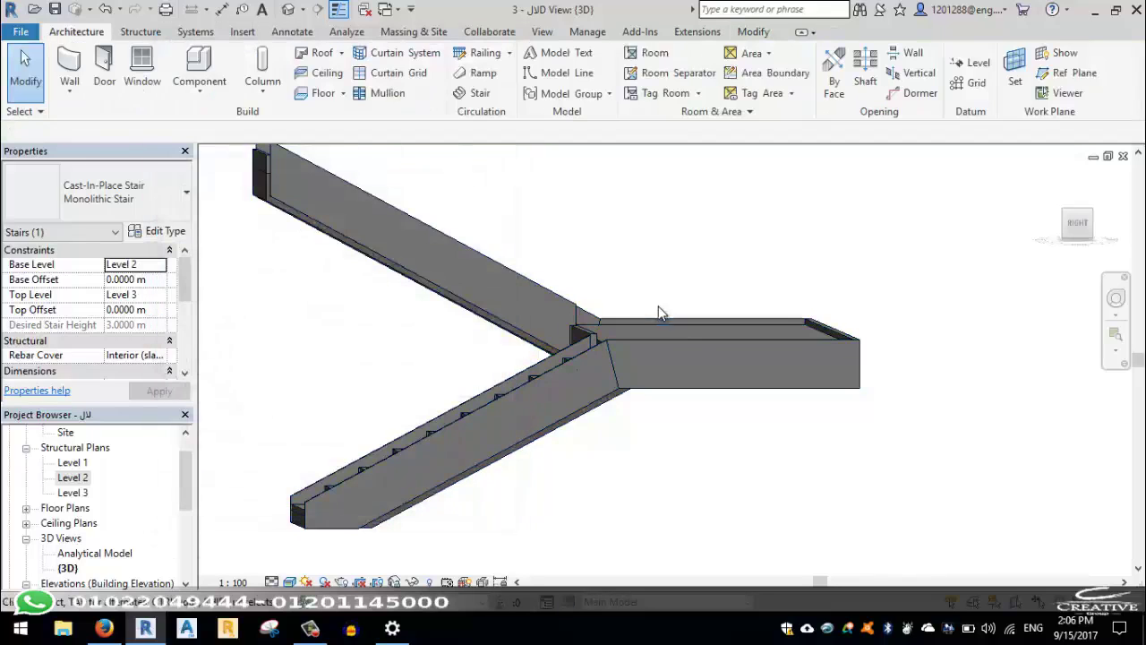
pyautogui.keyDown('shift'); pyautogui.moveTo(641, 394); pyautogui.dragTo(753, 335, button='middle'); pyautogui.keyUp('shift')
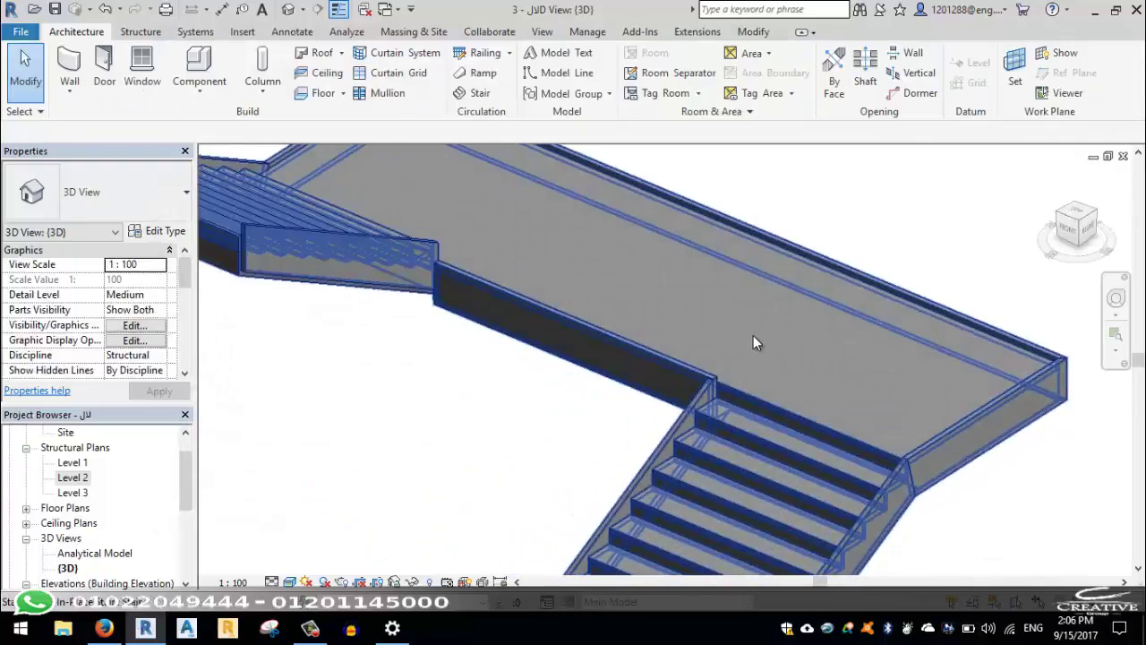
pyautogui.click(730, 333)
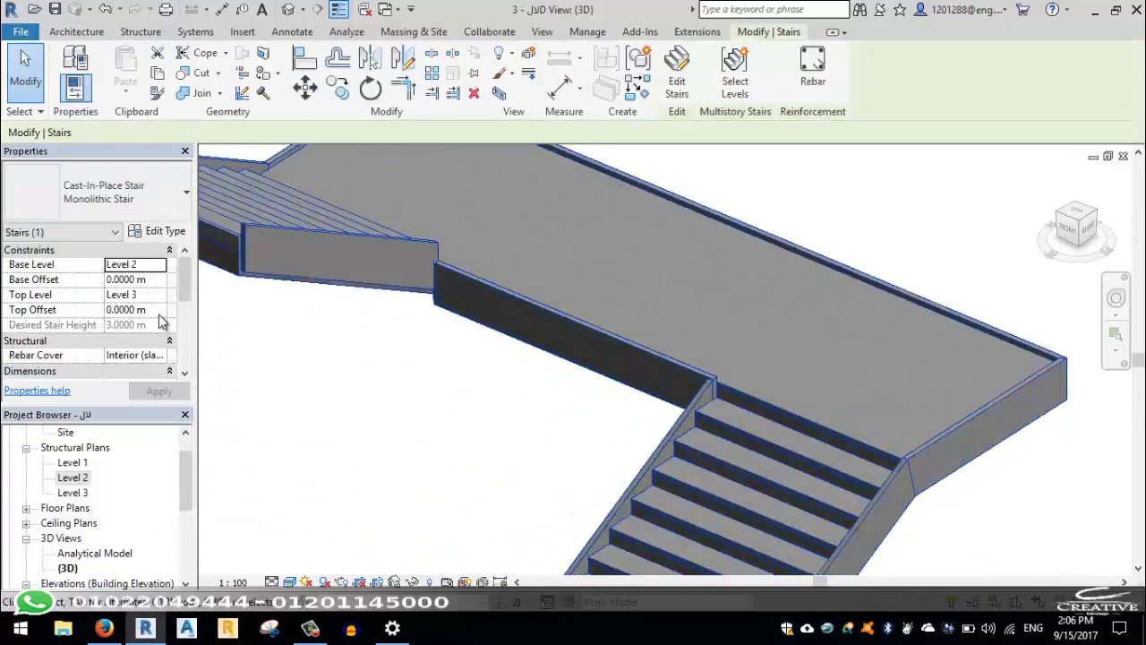
pyautogui.scroll(-3, 161, 322)
pyautogui.scroll(-1, 161, 323)
pyautogui.scroll(-1, 162, 322)
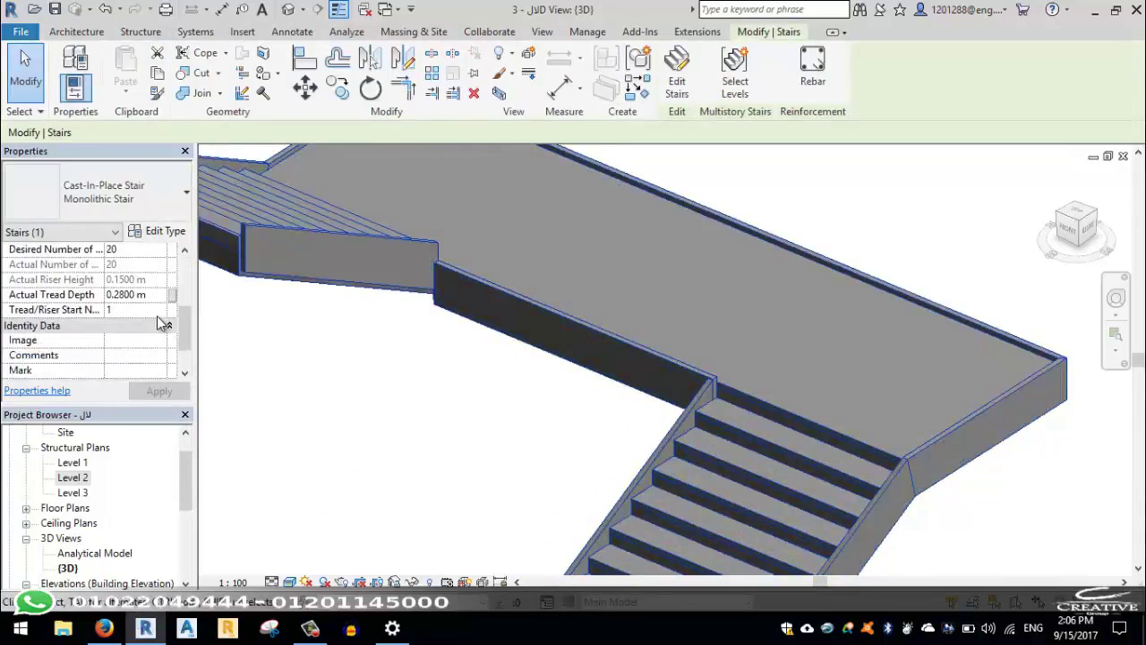
pyautogui.scroll(-2, 161, 322)
pyautogui.scroll(5, 161, 304)
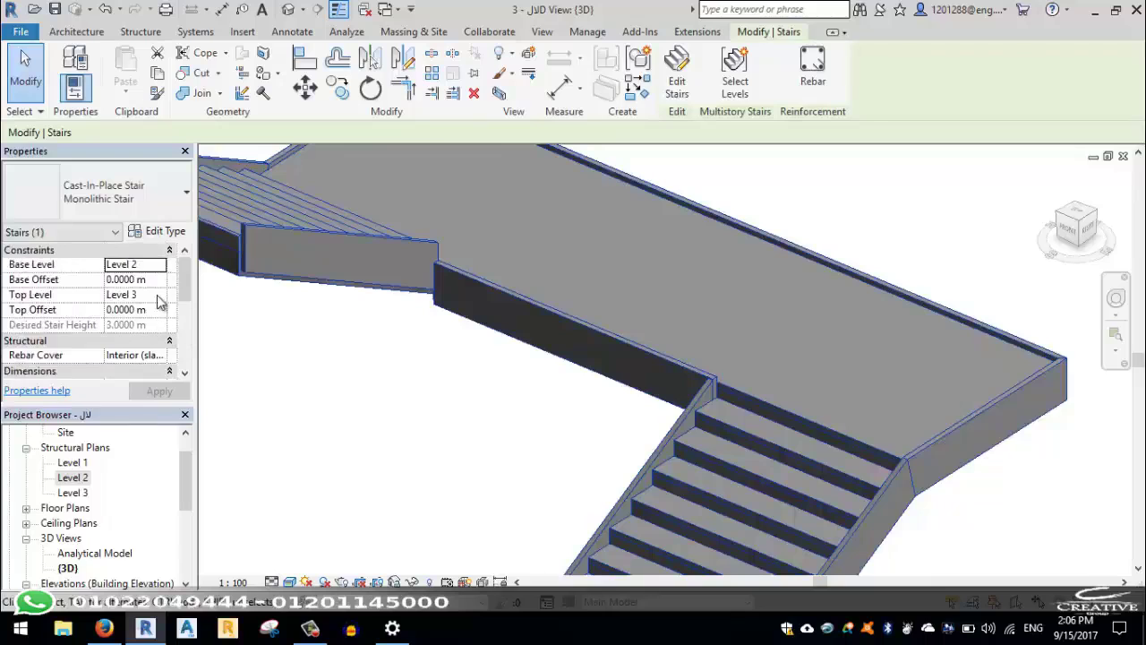
# Inspect the 300 mm Thickness landing type's thickness value, then close the dialogs unchanged
pyautogui.click(170, 232)
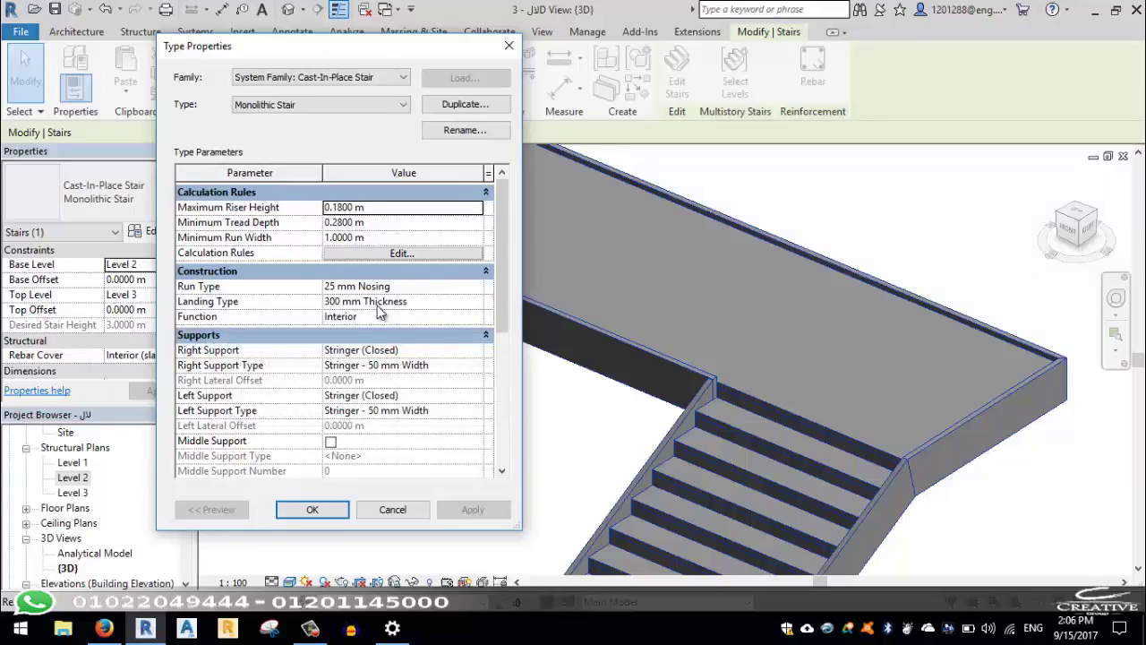
pyautogui.click(477, 304)
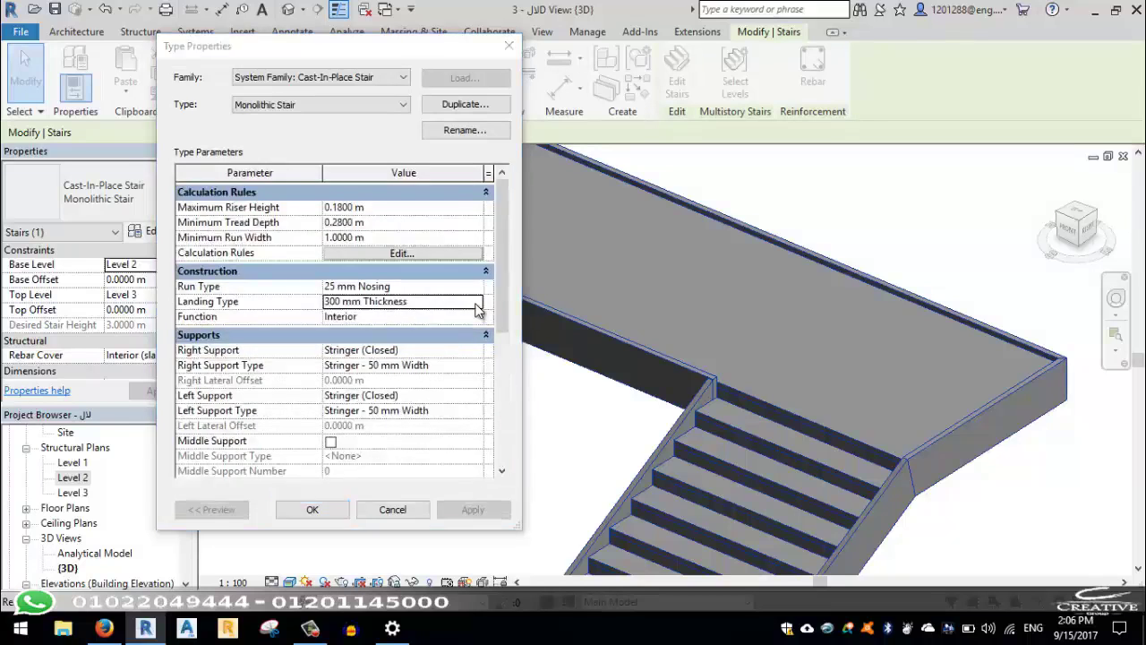
pyautogui.click(478, 302)
pyautogui.click(350, 206)
pyautogui.doubleClick(350, 207)
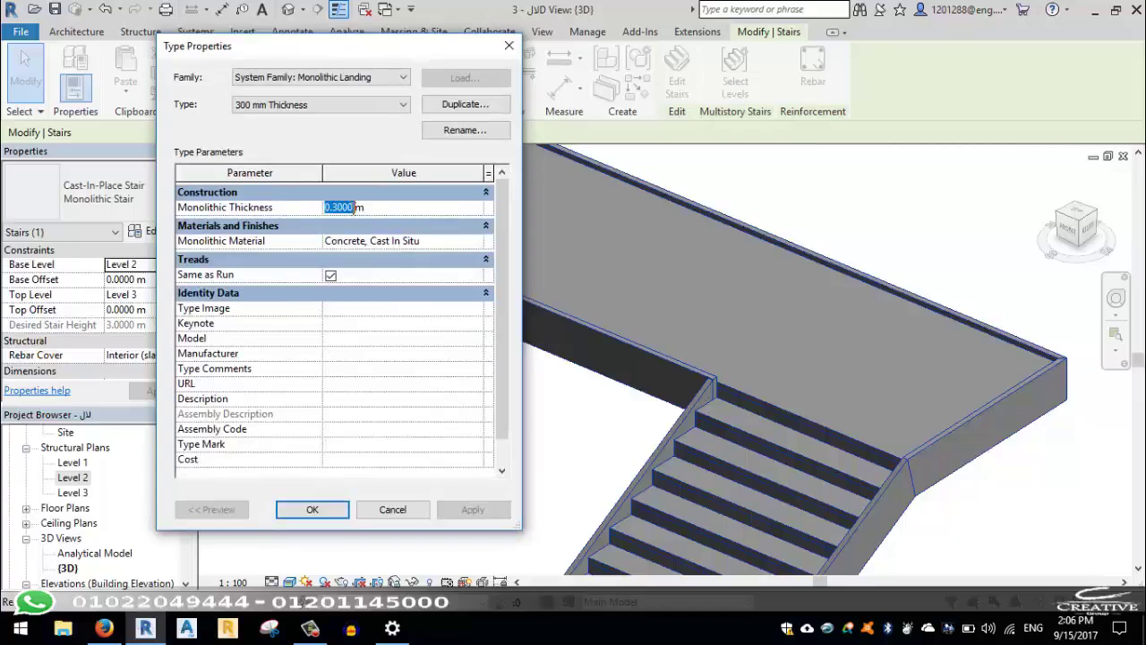
pyautogui.press('Return')
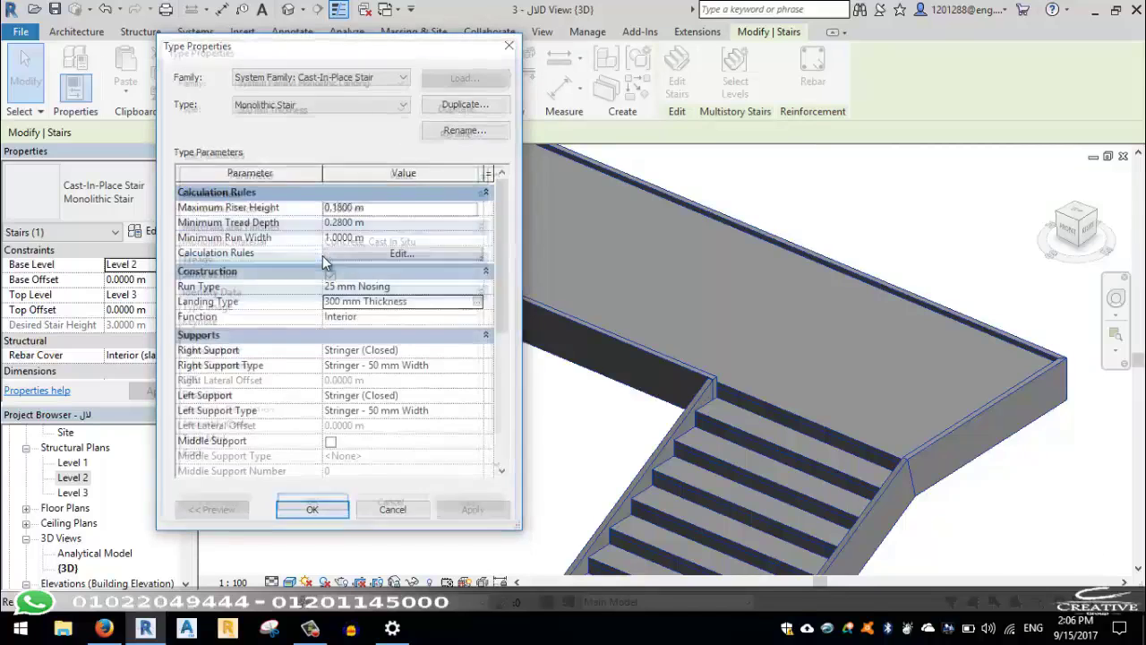
pyautogui.press('Return')
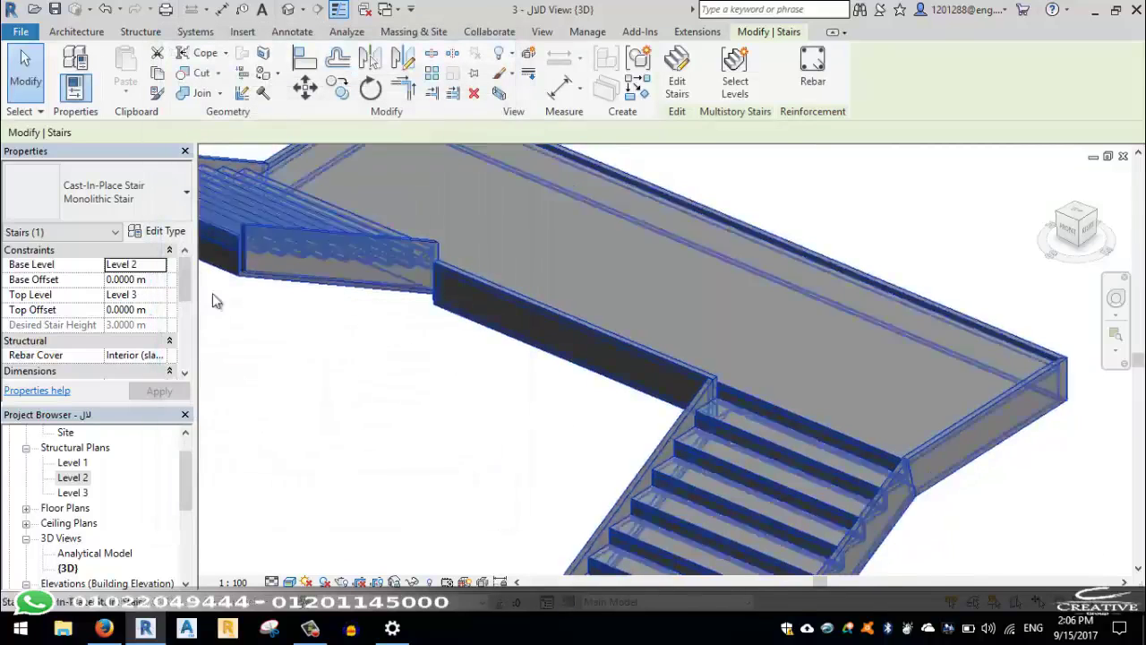
# Set both Right Support and Left Support to None and apply
pyautogui.click(157, 233)
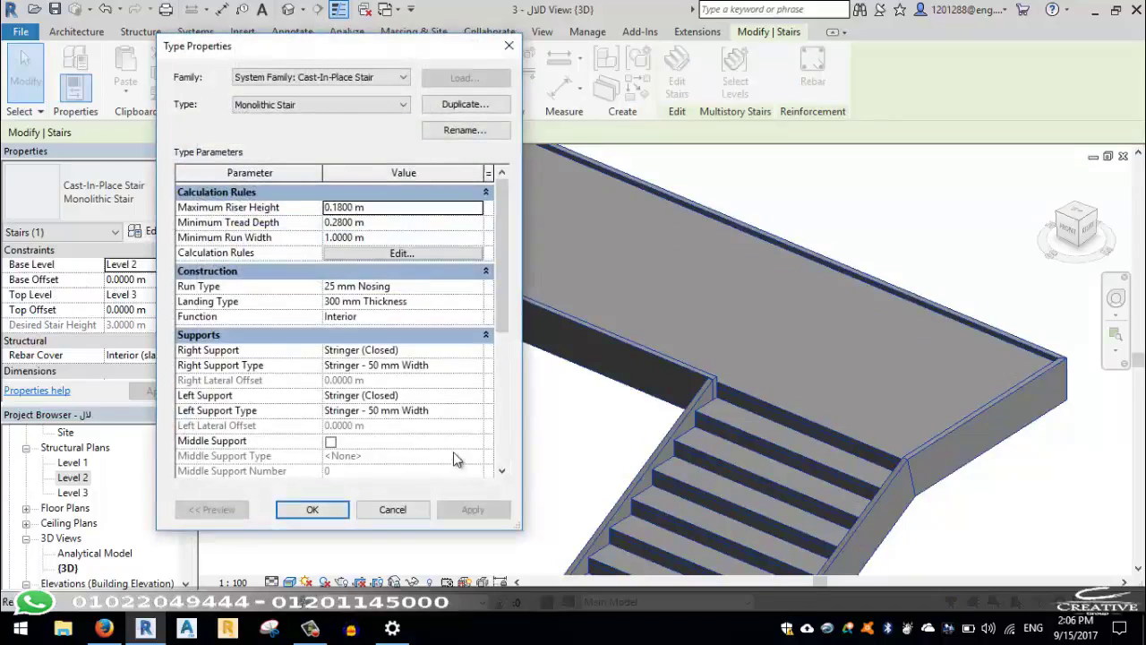
pyautogui.click(448, 364)
pyautogui.click(474, 351)
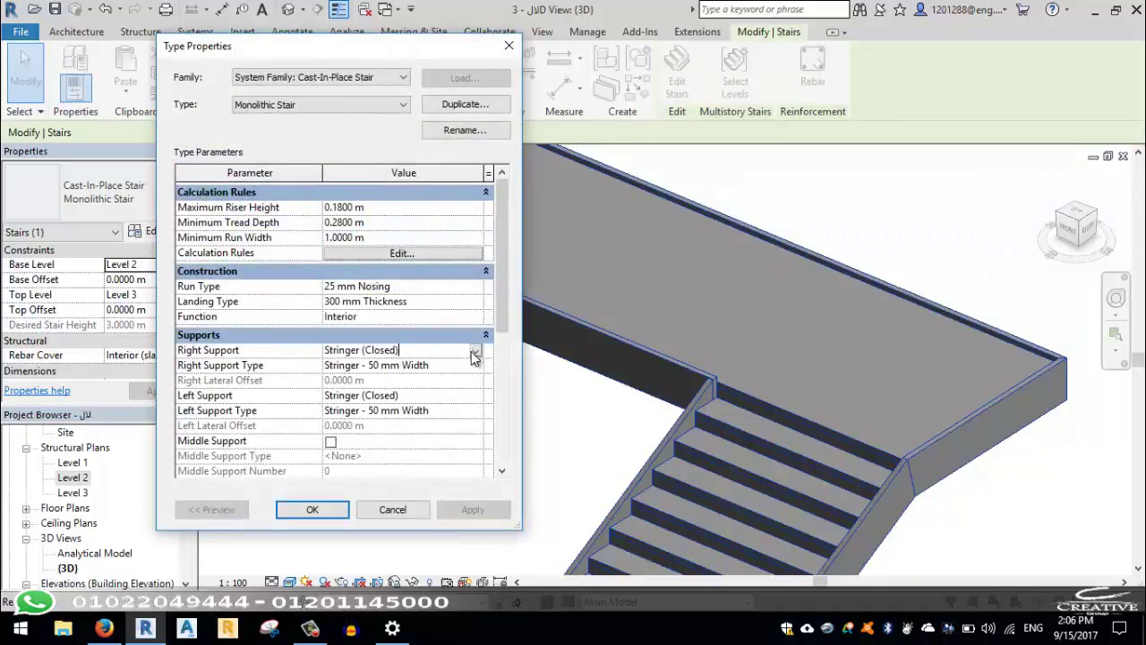
pyautogui.click(474, 350)
pyautogui.click(440, 366)
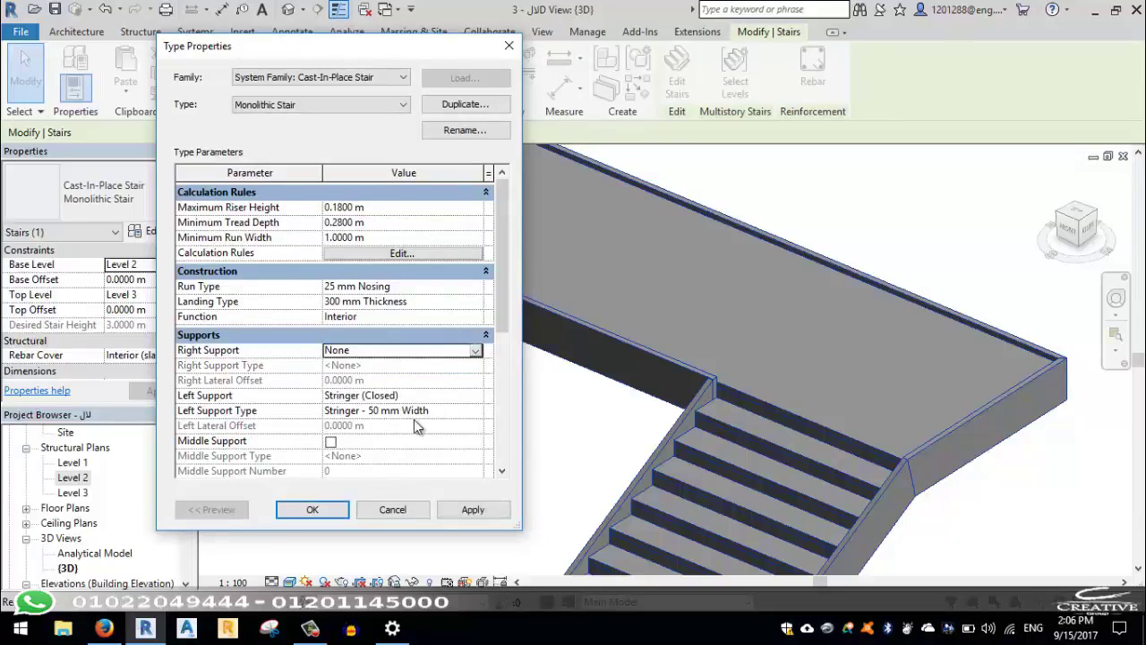
pyautogui.click(403, 395)
pyautogui.click(476, 394)
pyautogui.click(434, 410)
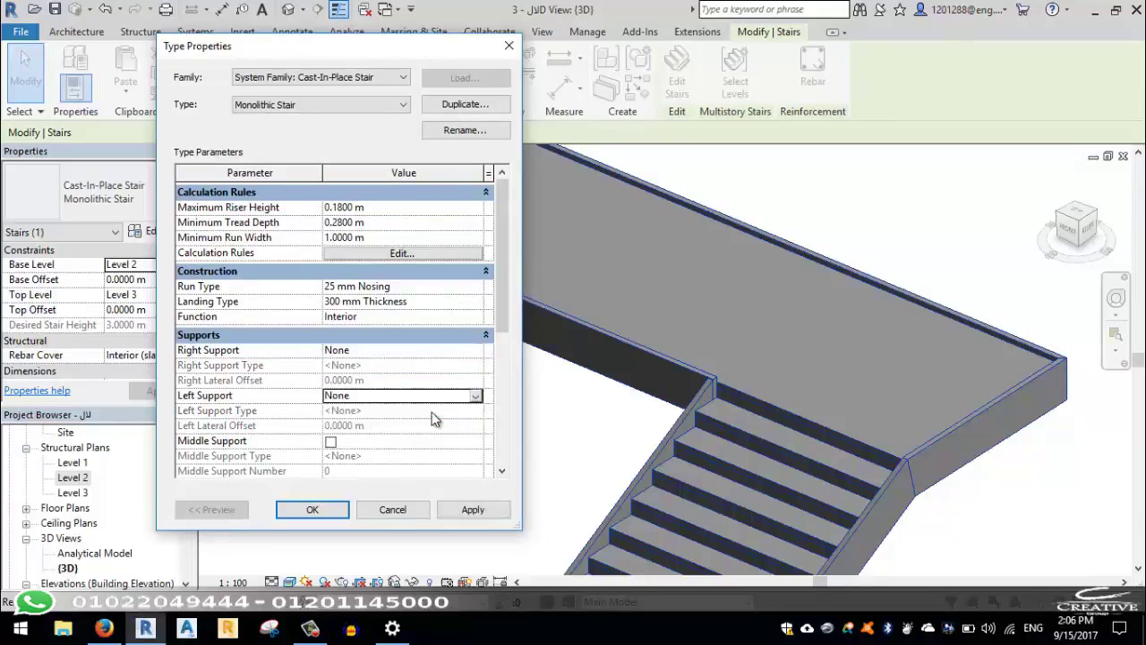
pyautogui.click(473, 508)
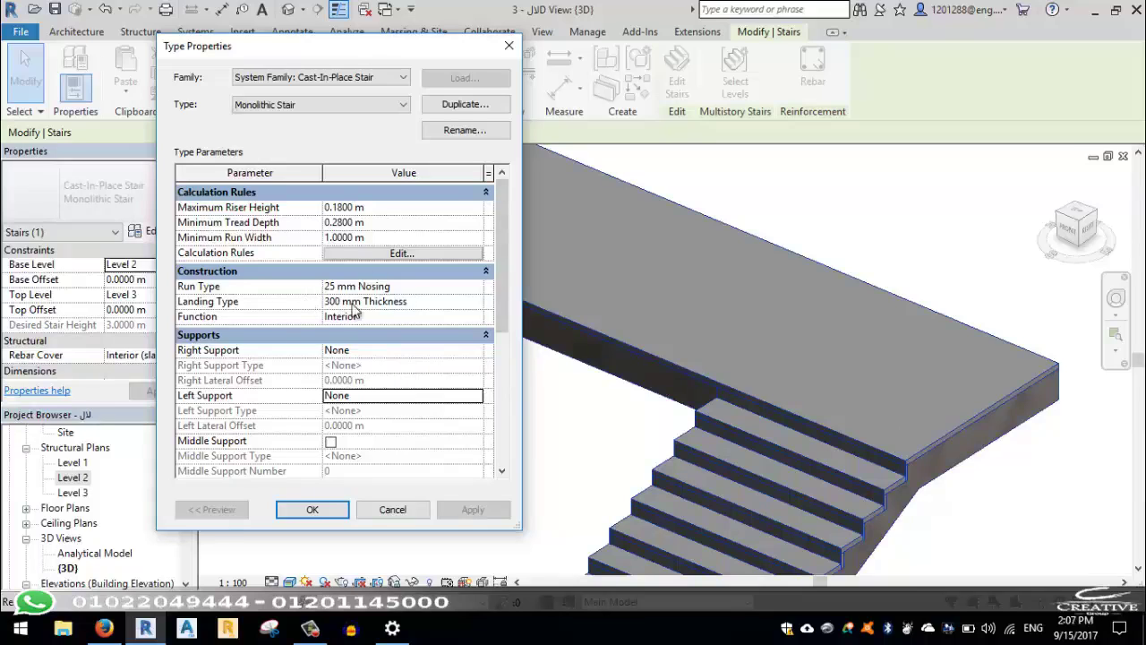
# Set the 300 mm Thickness landing's Monolithic Thickness to 0.01 m, apply, and close both dialogs
pyautogui.click(476, 304)
pyautogui.click(476, 300)
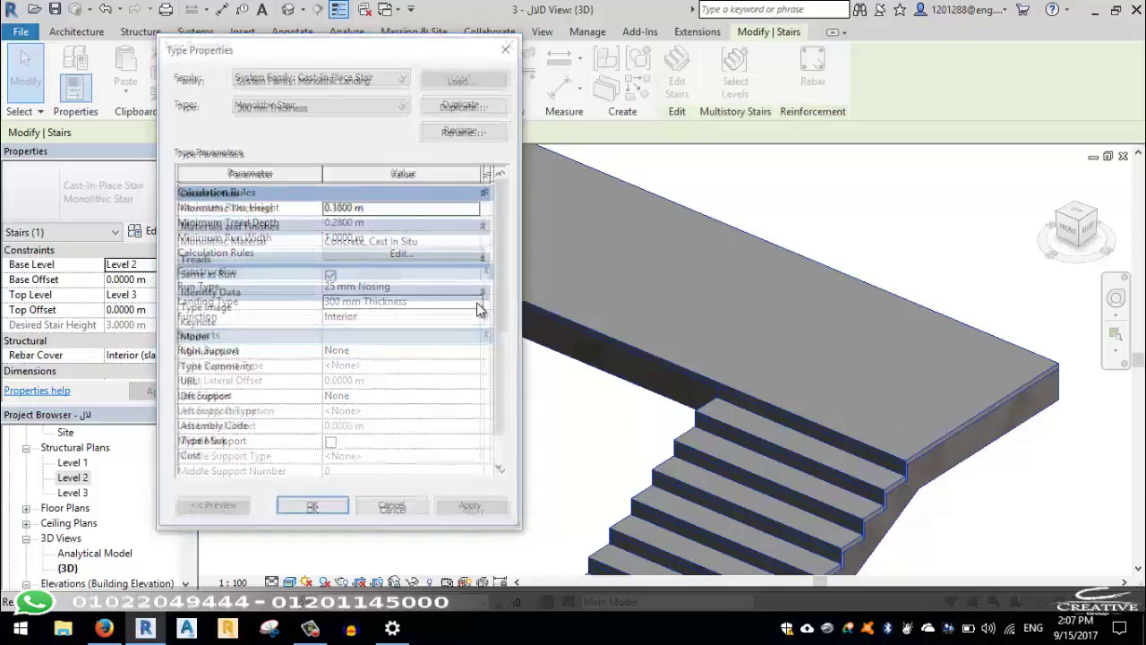
pyautogui.click(365, 206)
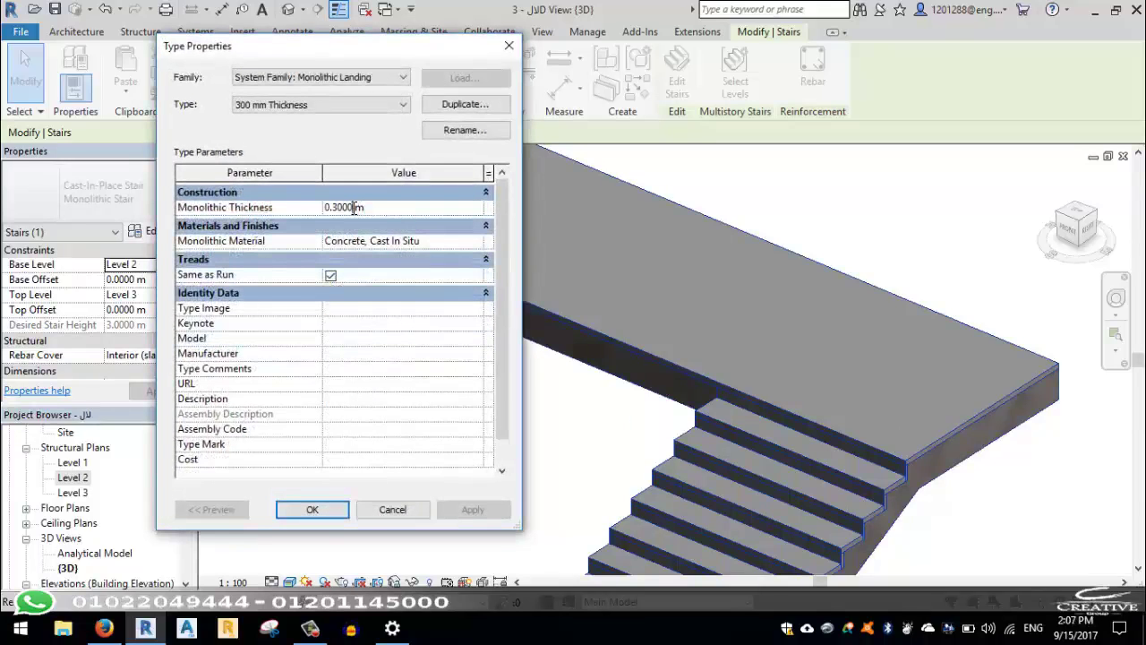
pyautogui.doubleClick(354, 207)
pyautogui.write('0.')
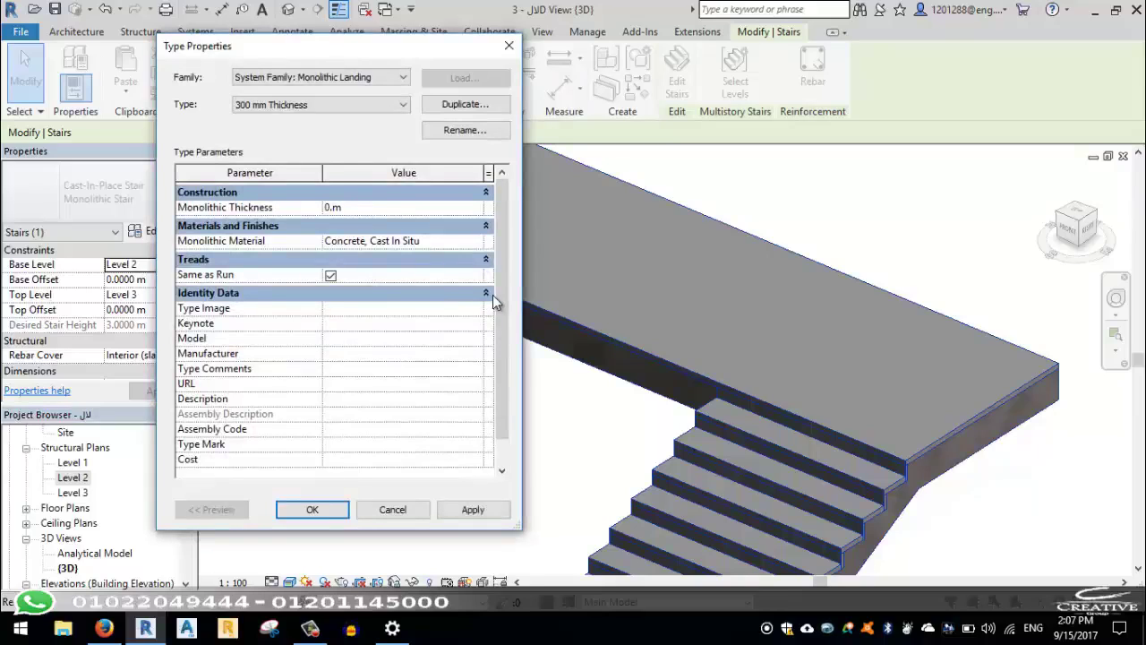
pyautogui.write('01')
pyautogui.click(476, 509)
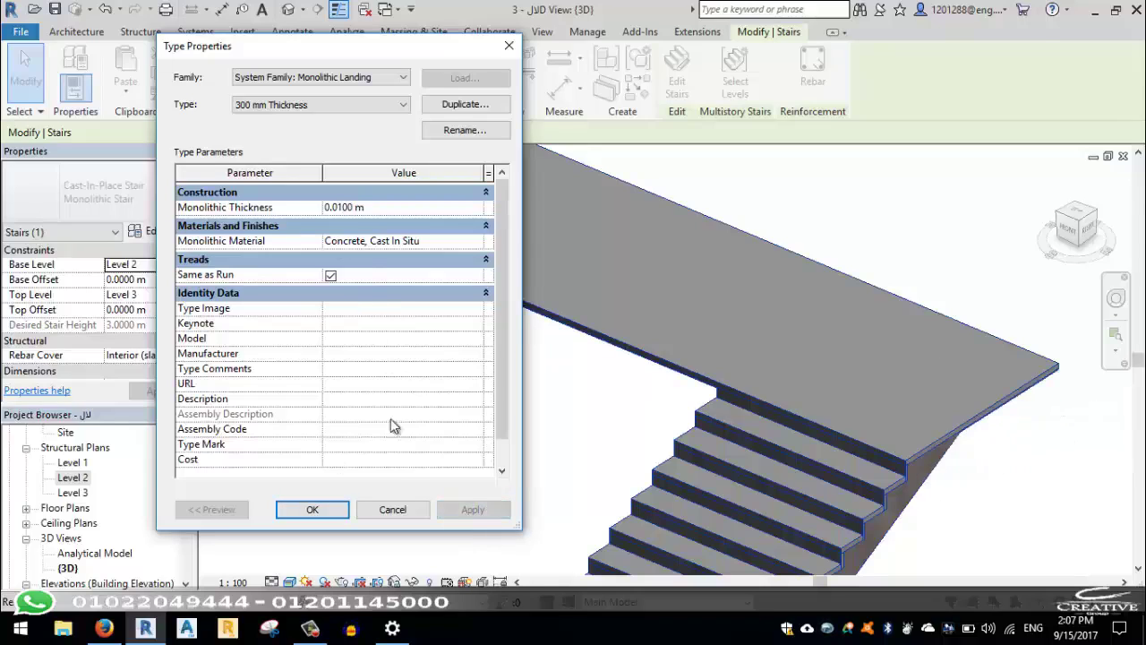
pyautogui.click(394, 509)
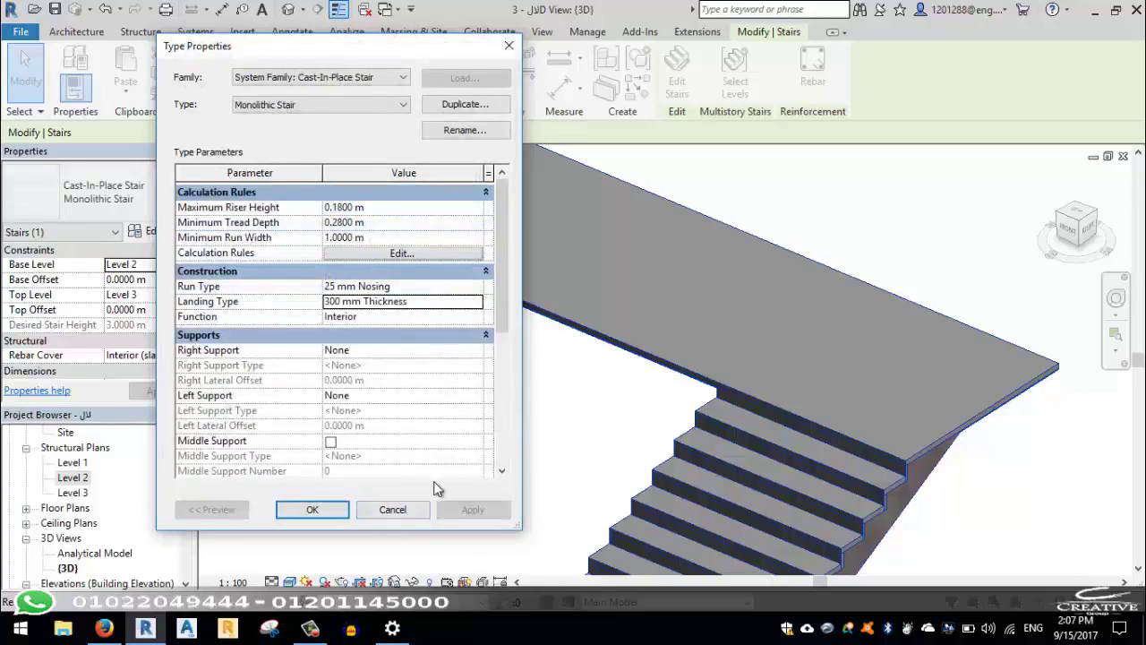
pyautogui.click(419, 511)
pyautogui.scroll(-3, 643, 443)
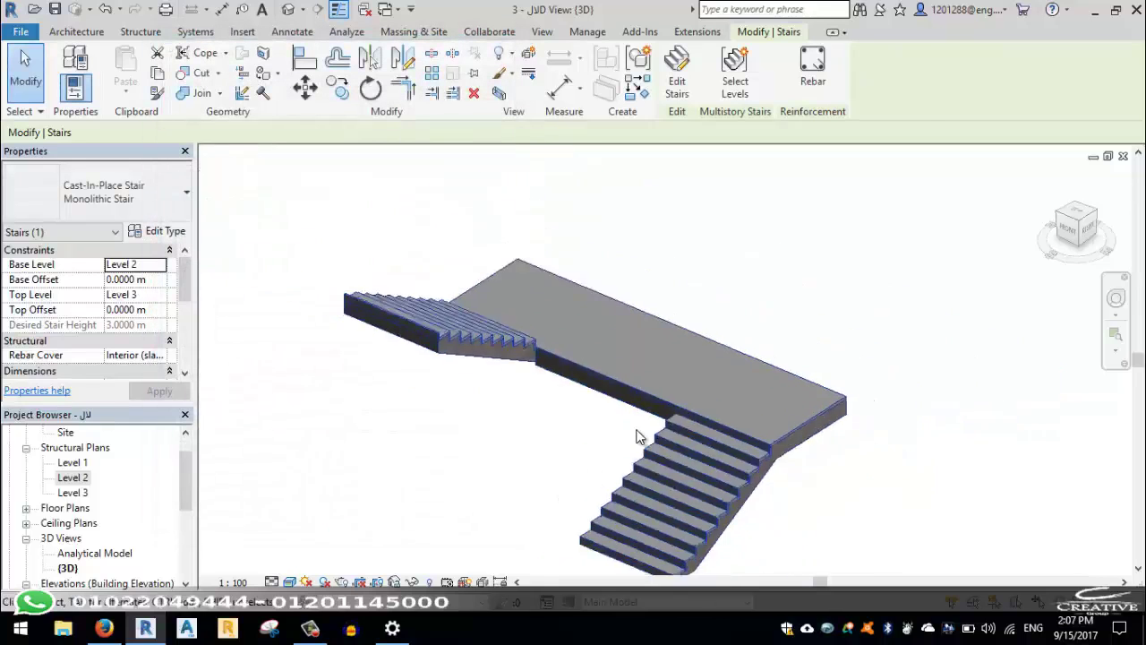
pyautogui.moveTo(683, 410)
pyautogui.keyDown('shift'); pyautogui.mouseDown(button='middle')
pyautogui.moveTo(515, 246)
pyautogui.moveTo(509, 302)
pyautogui.mouseUp(button='middle'); pyautogui.keyUp('shift')
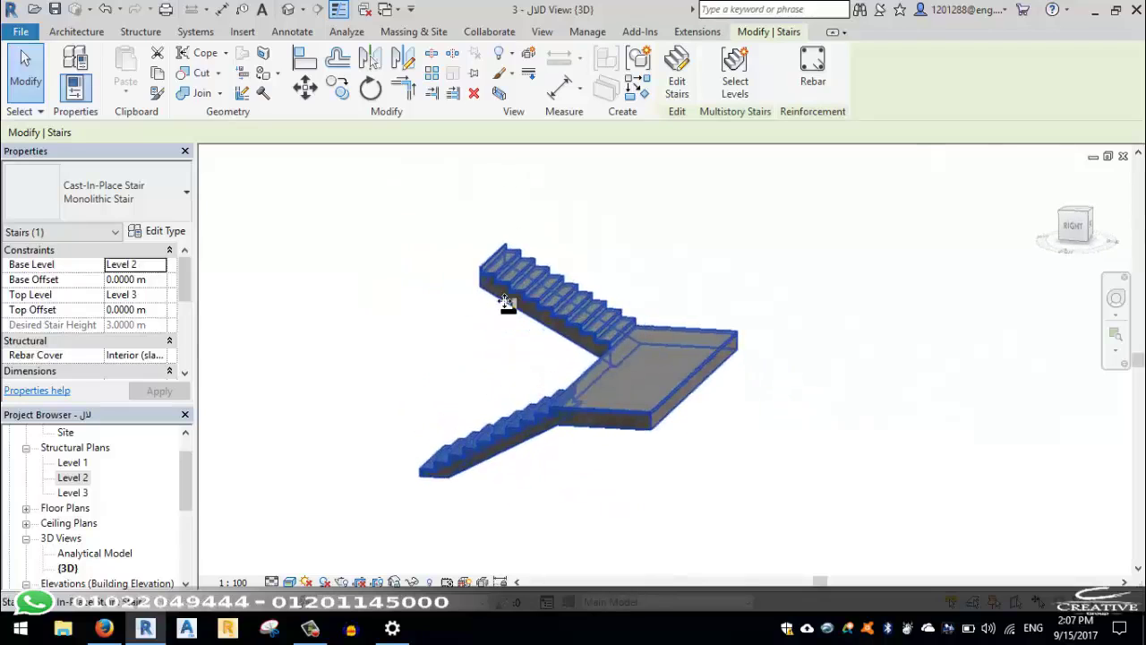